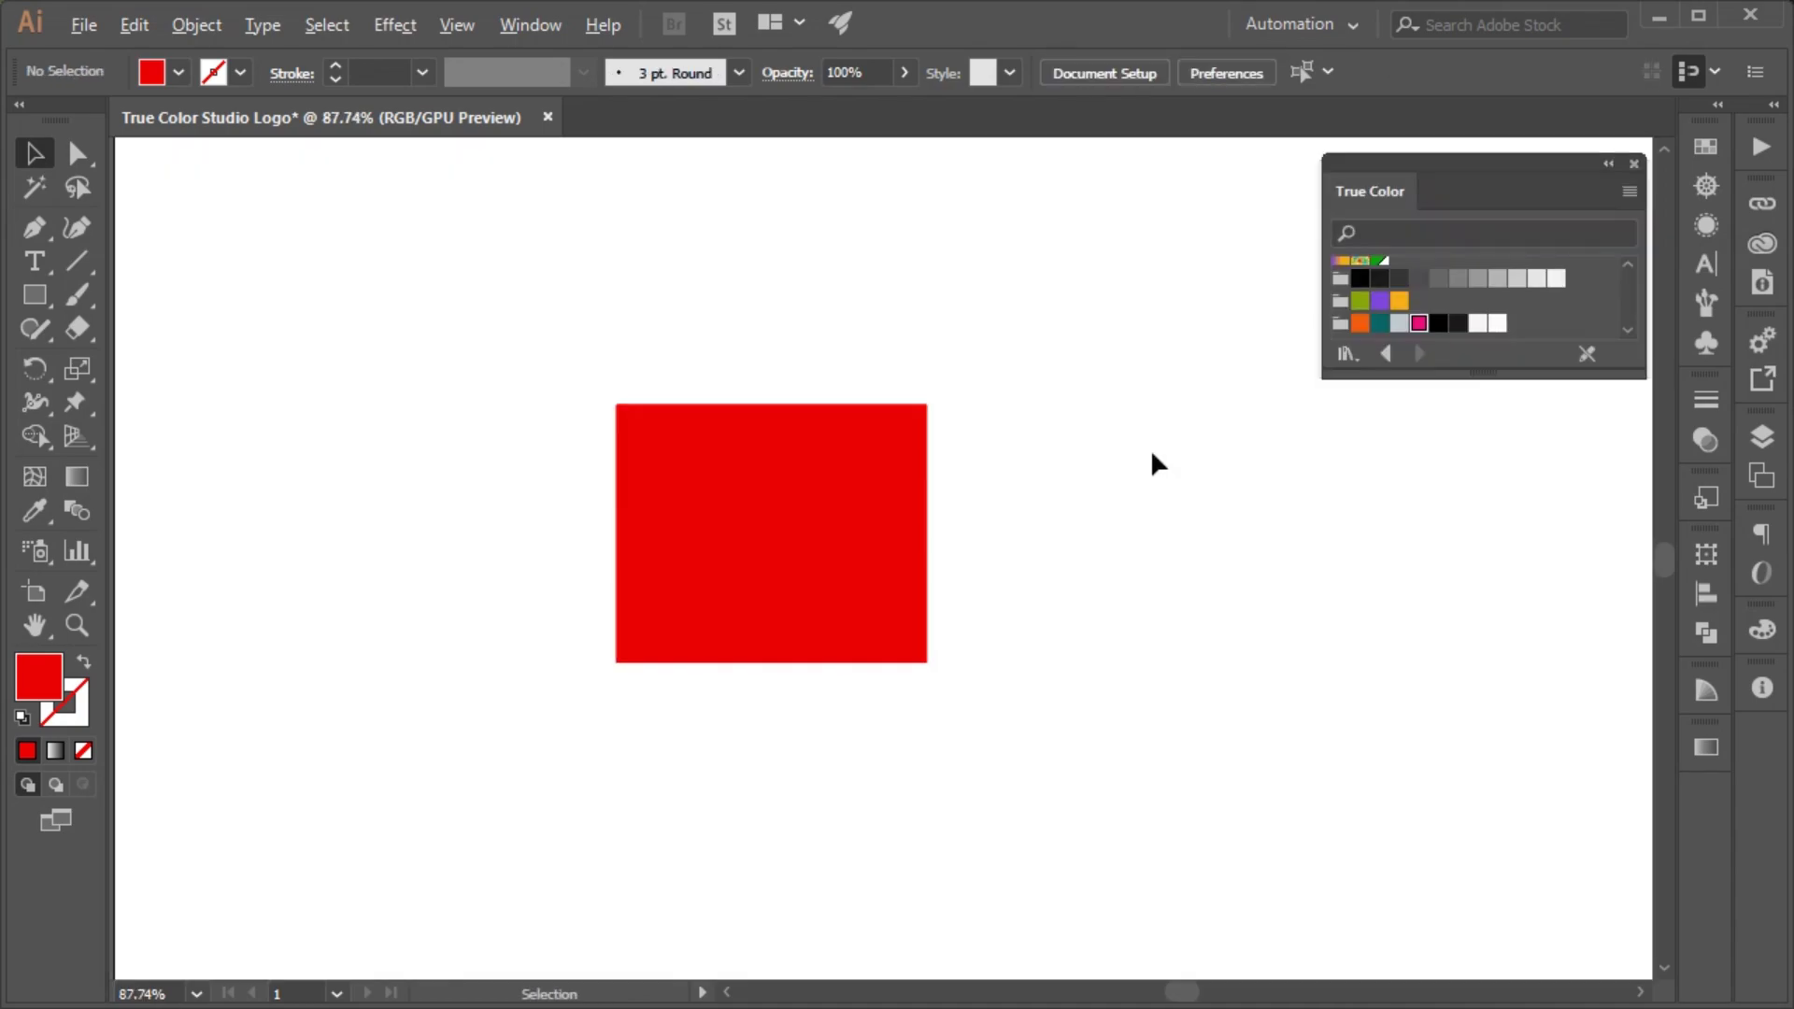
Step: Round all four corners of the red rectangle equally to form a camera body
key("ctrl+space")
left_click_drag(747, 644, 910, 761)
left_click_drag(854, 587, 695, 620)
left_click(955, 435)
left_click(552, 535)
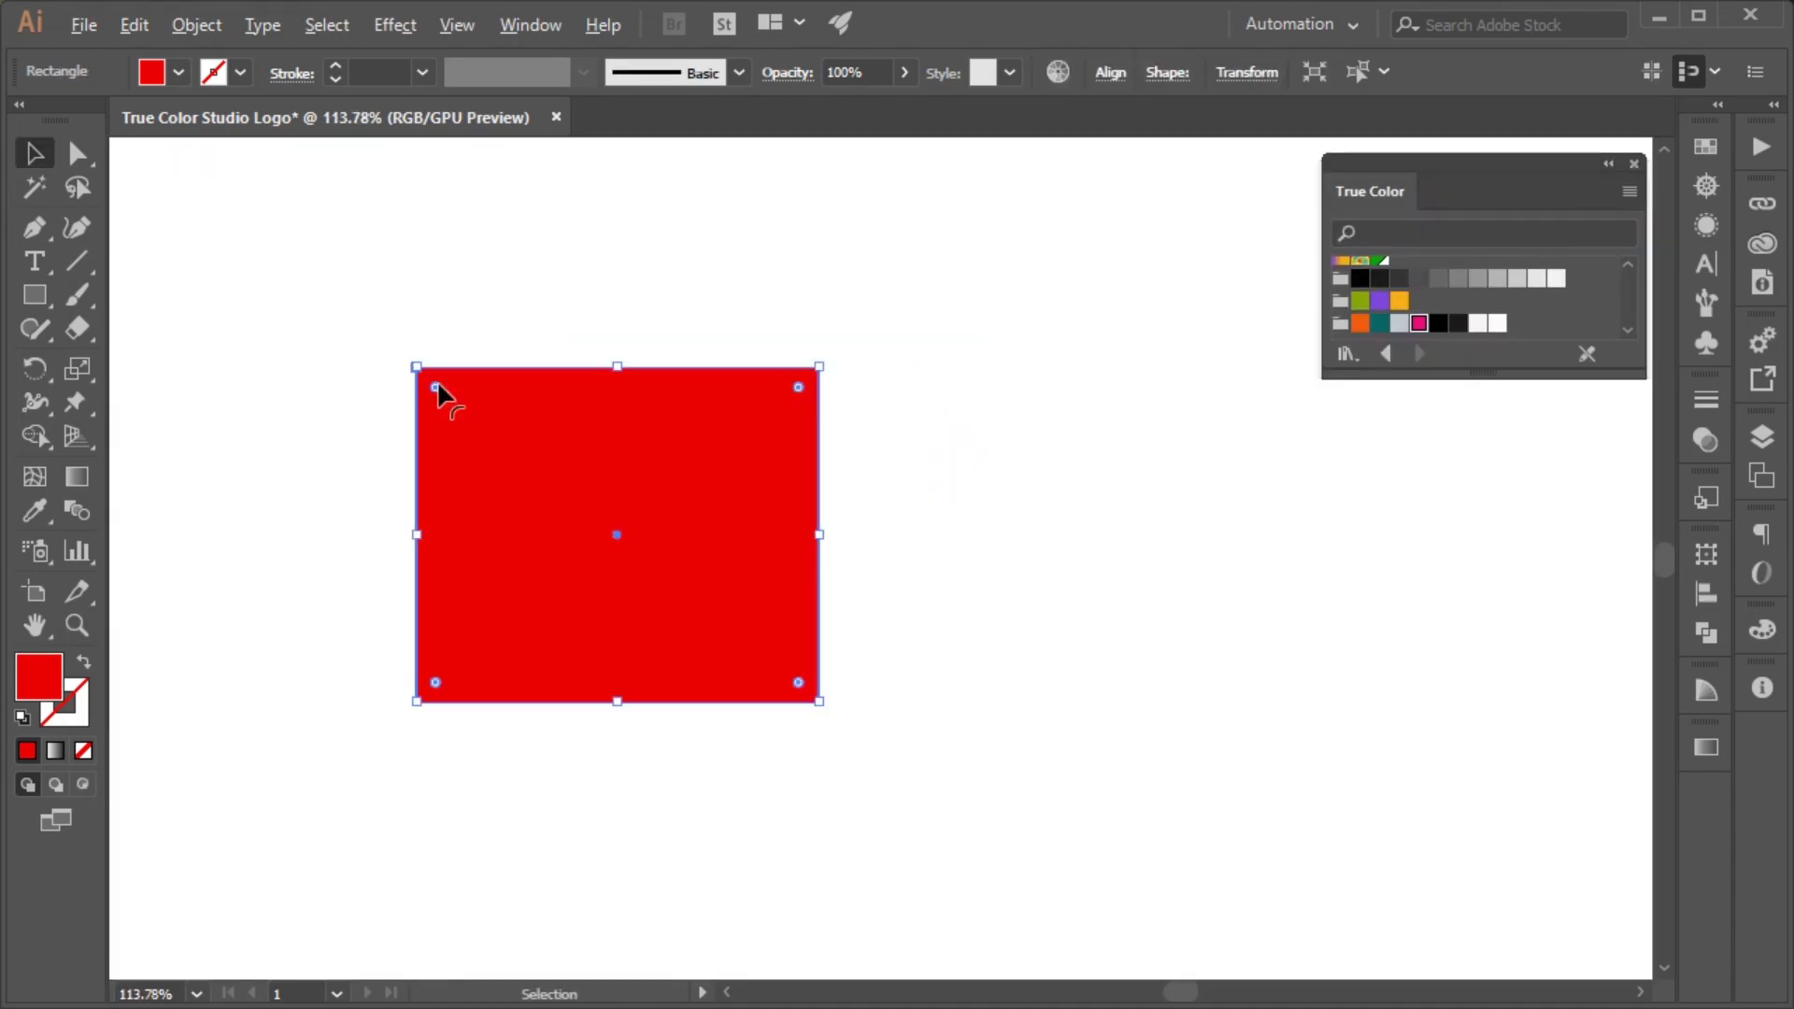
left_click_drag(437, 386, 485, 436)
left_click(934, 478)
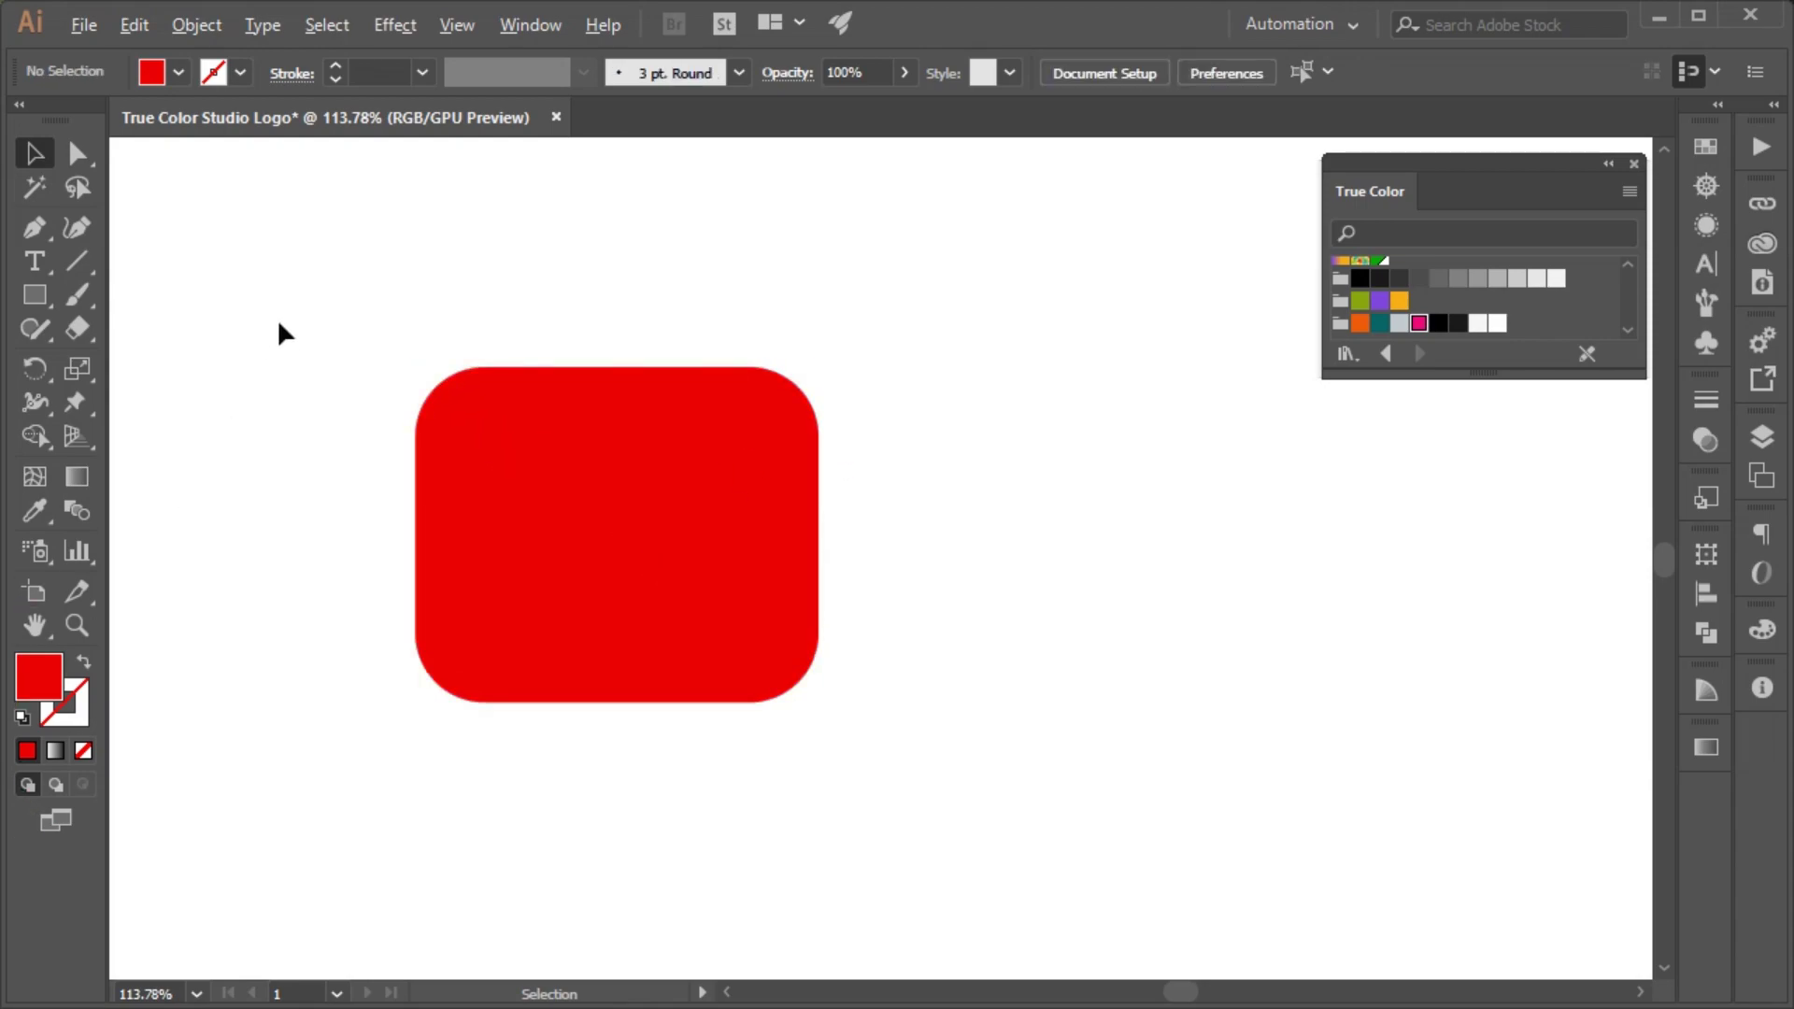
Step: Draw a red triangle pointing left and position its tip over the middle of the camera body's right edge
left_click(34, 294)
mouse_move(932, 467)
left_mouse_down()
mouse_move(1081, 504)
mouse_move(1062, 541)
left_mouse_up()
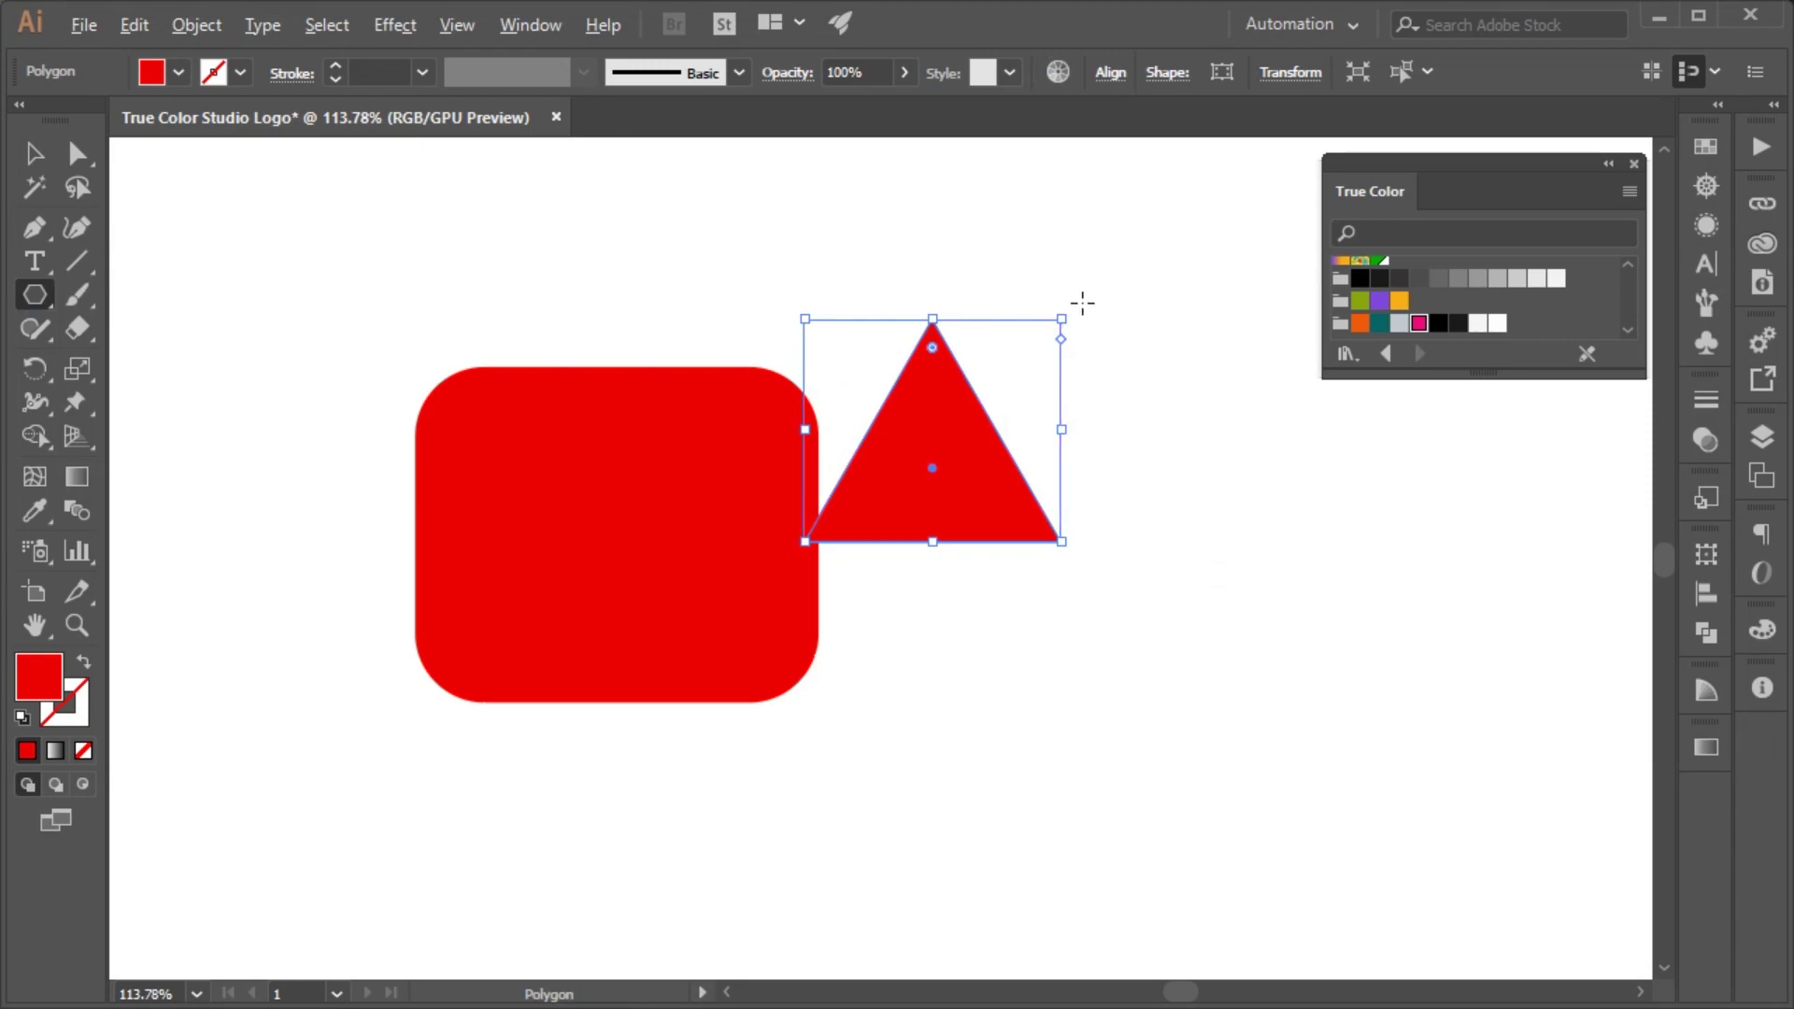
left_click_drag(1074, 308, 791, 269)
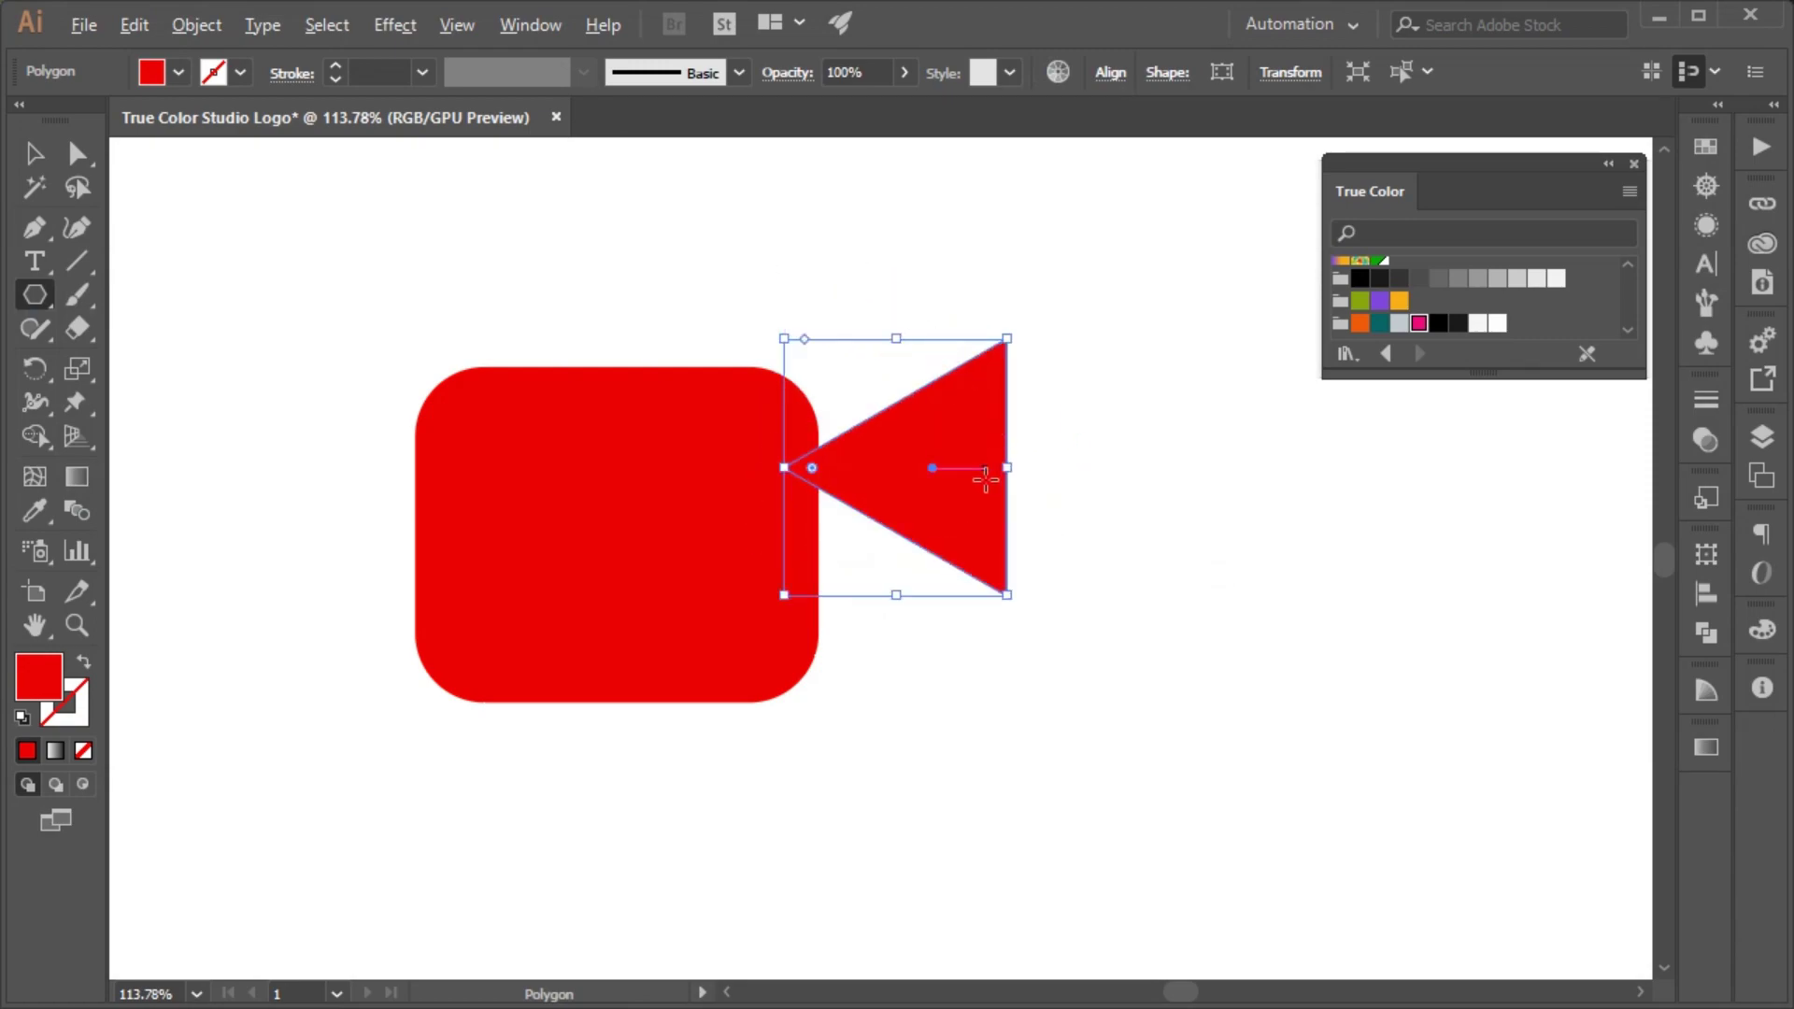
left_click(21, 164)
left_click(1041, 439)
left_click_drag(993, 434, 935, 496)
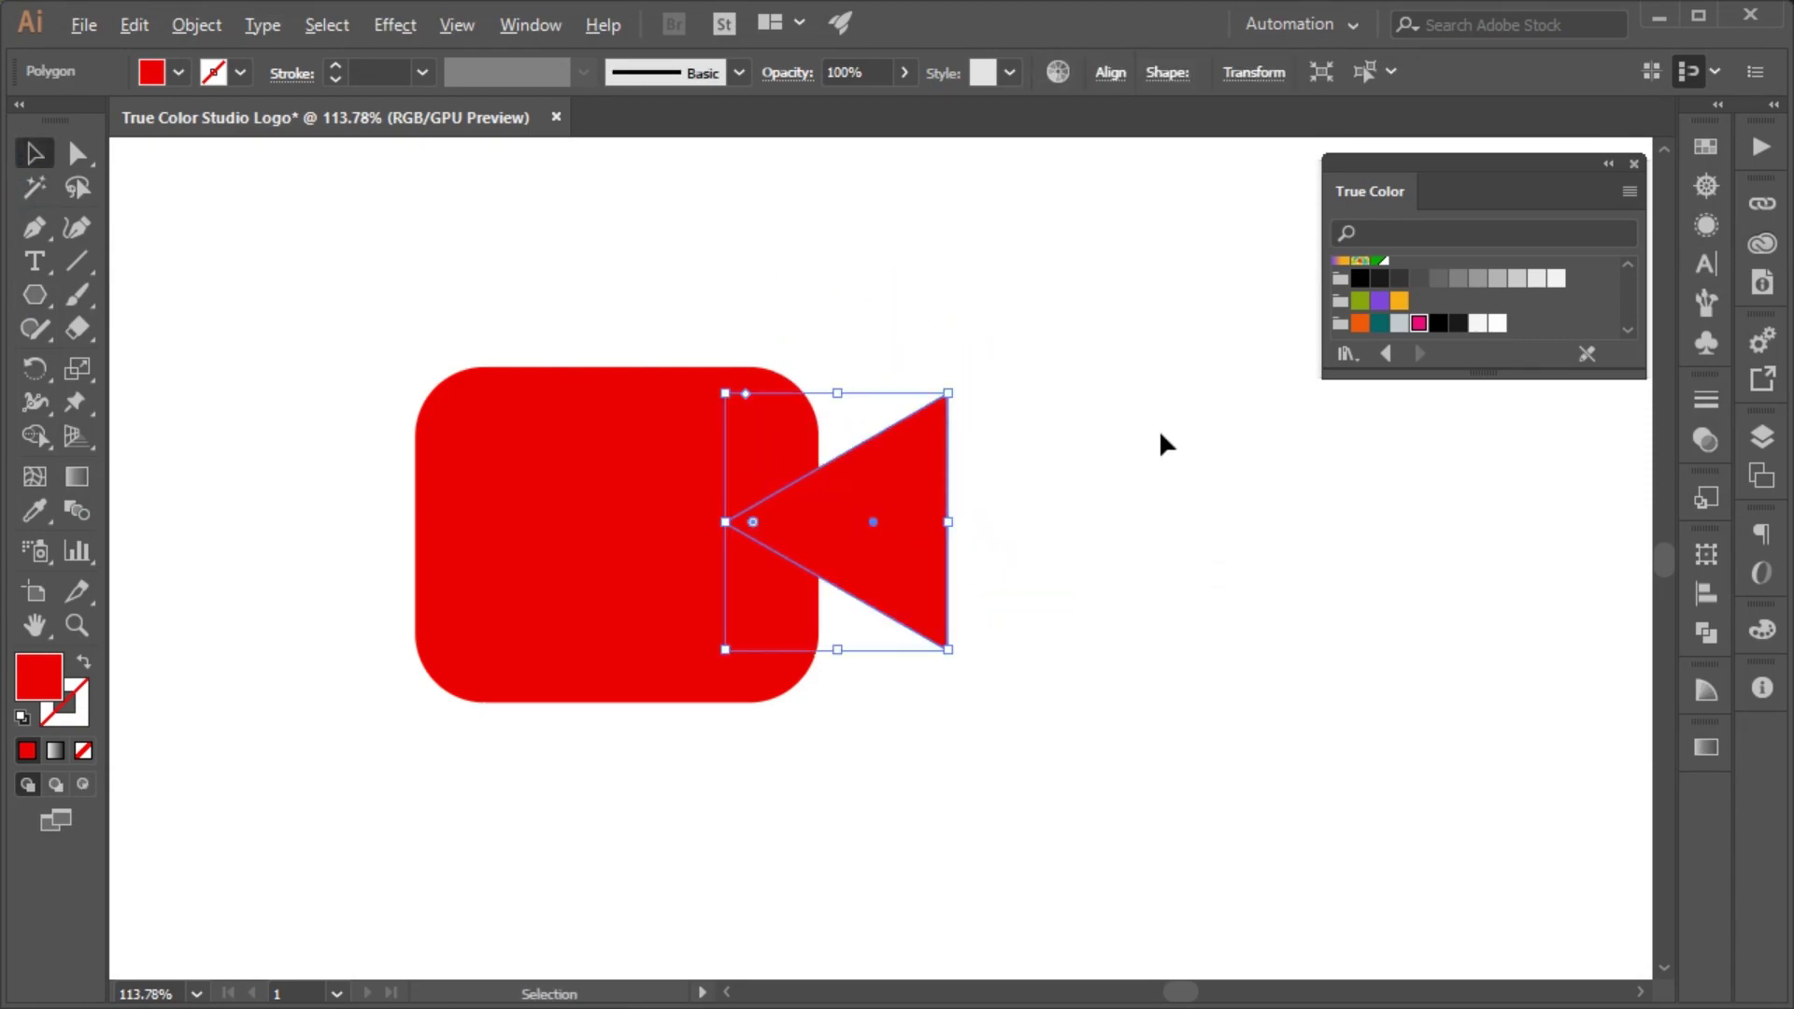
Step: Round the corners of the triangle
key("a")
left_click_drag(921, 432, 917, 457)
key("v")
left_click(312, 552)
Step: Draw a narrow vertical rectangle along the body's right edge, crossing the triangle, and fill it with white
left_click_drag(35, 295, 122, 292)
left_click_drag(817, 417, 834, 660)
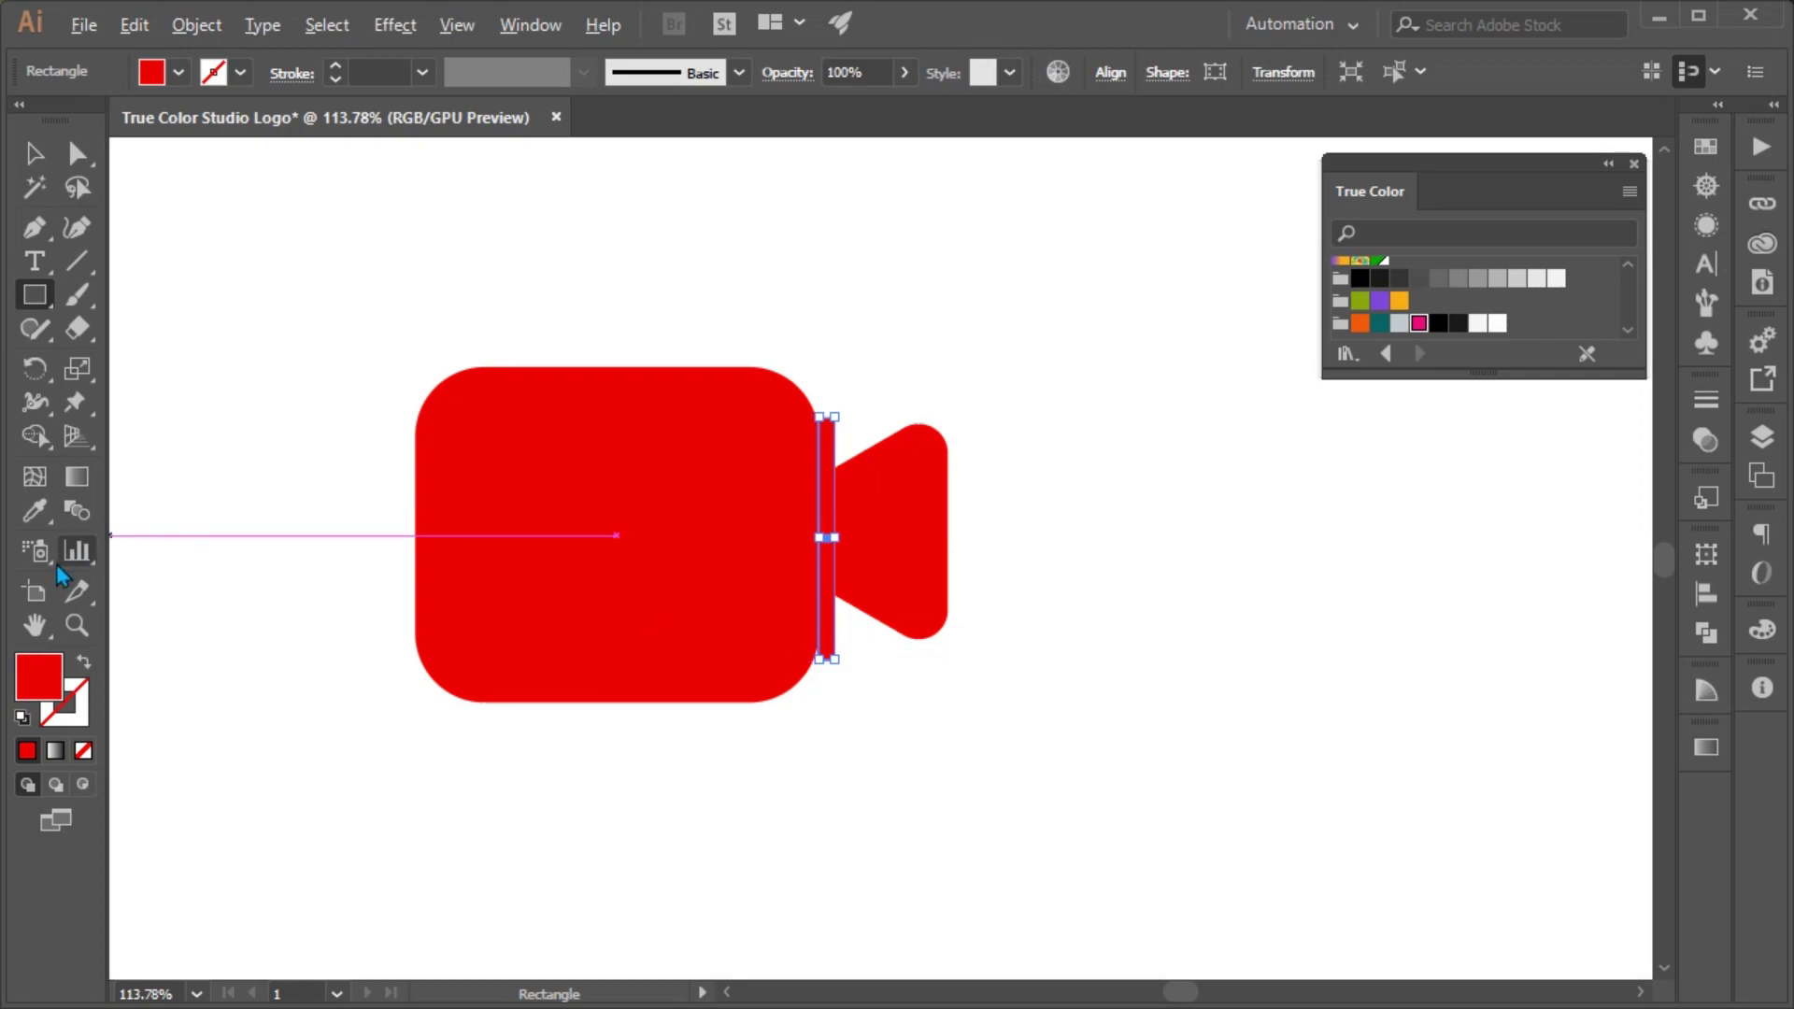
left_click(35, 511)
left_click(35, 267)
key("v")
left_click(241, 244)
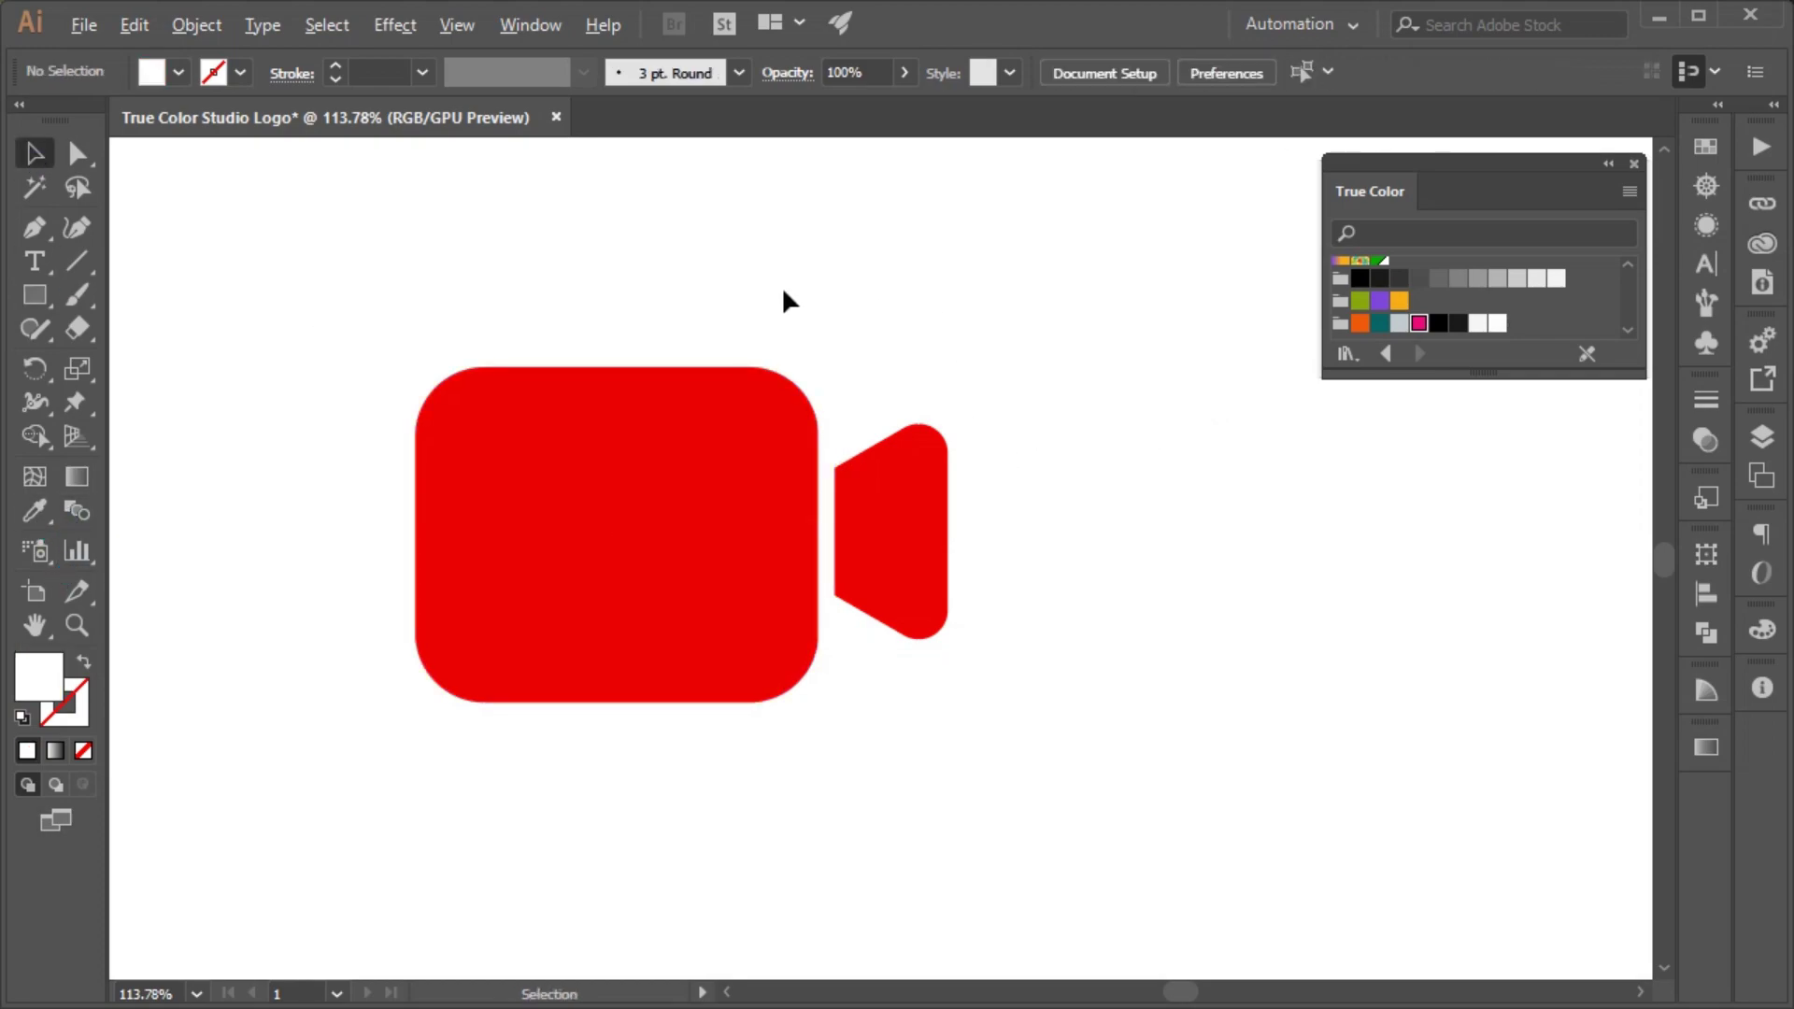
Step: Enlarge the rounded triangle slightly and align it with the camera body on their vertical centers
left_click(921, 551)
left_click_drag(952, 402, 949, 400)
left_click(1065, 464)
key("ctrl+a")
left_click(1110, 72)
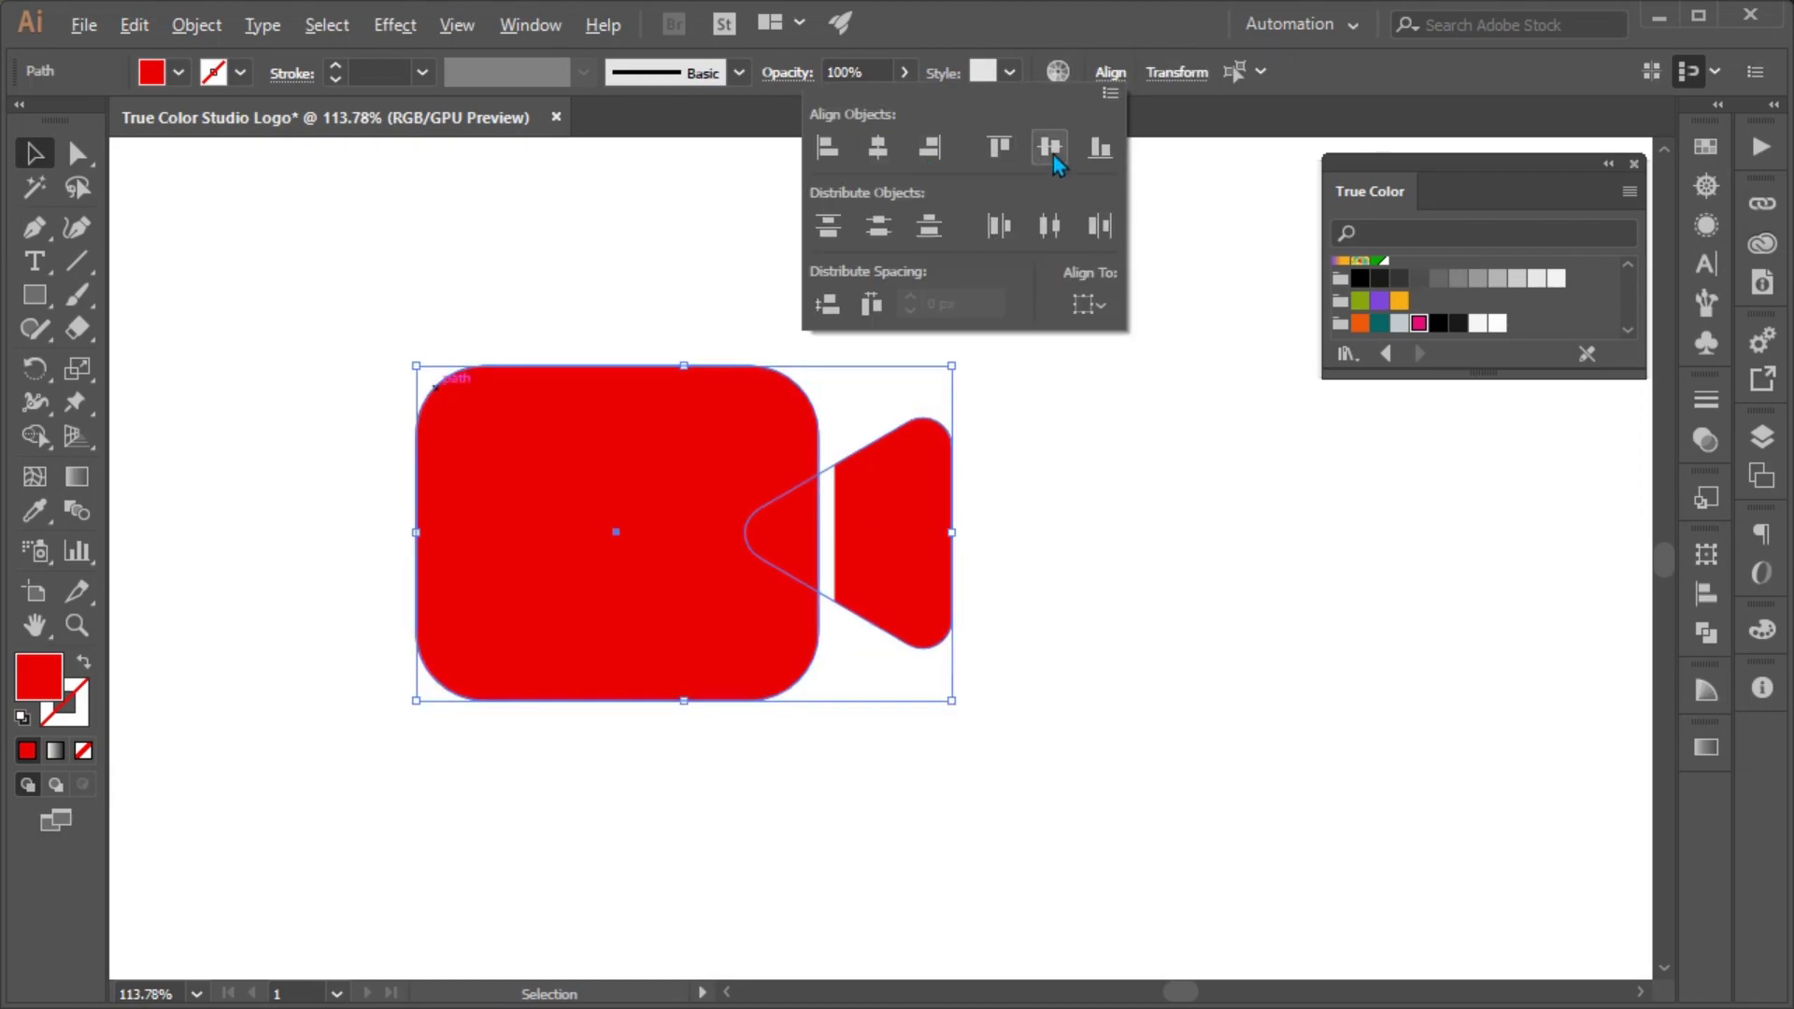
left_click(1053, 155)
left_click(1106, 417)
Step: Cut the white strip out of the shapes with Shape Builder and delete the leftover triangle tip inside the body
key("ctrl+a")
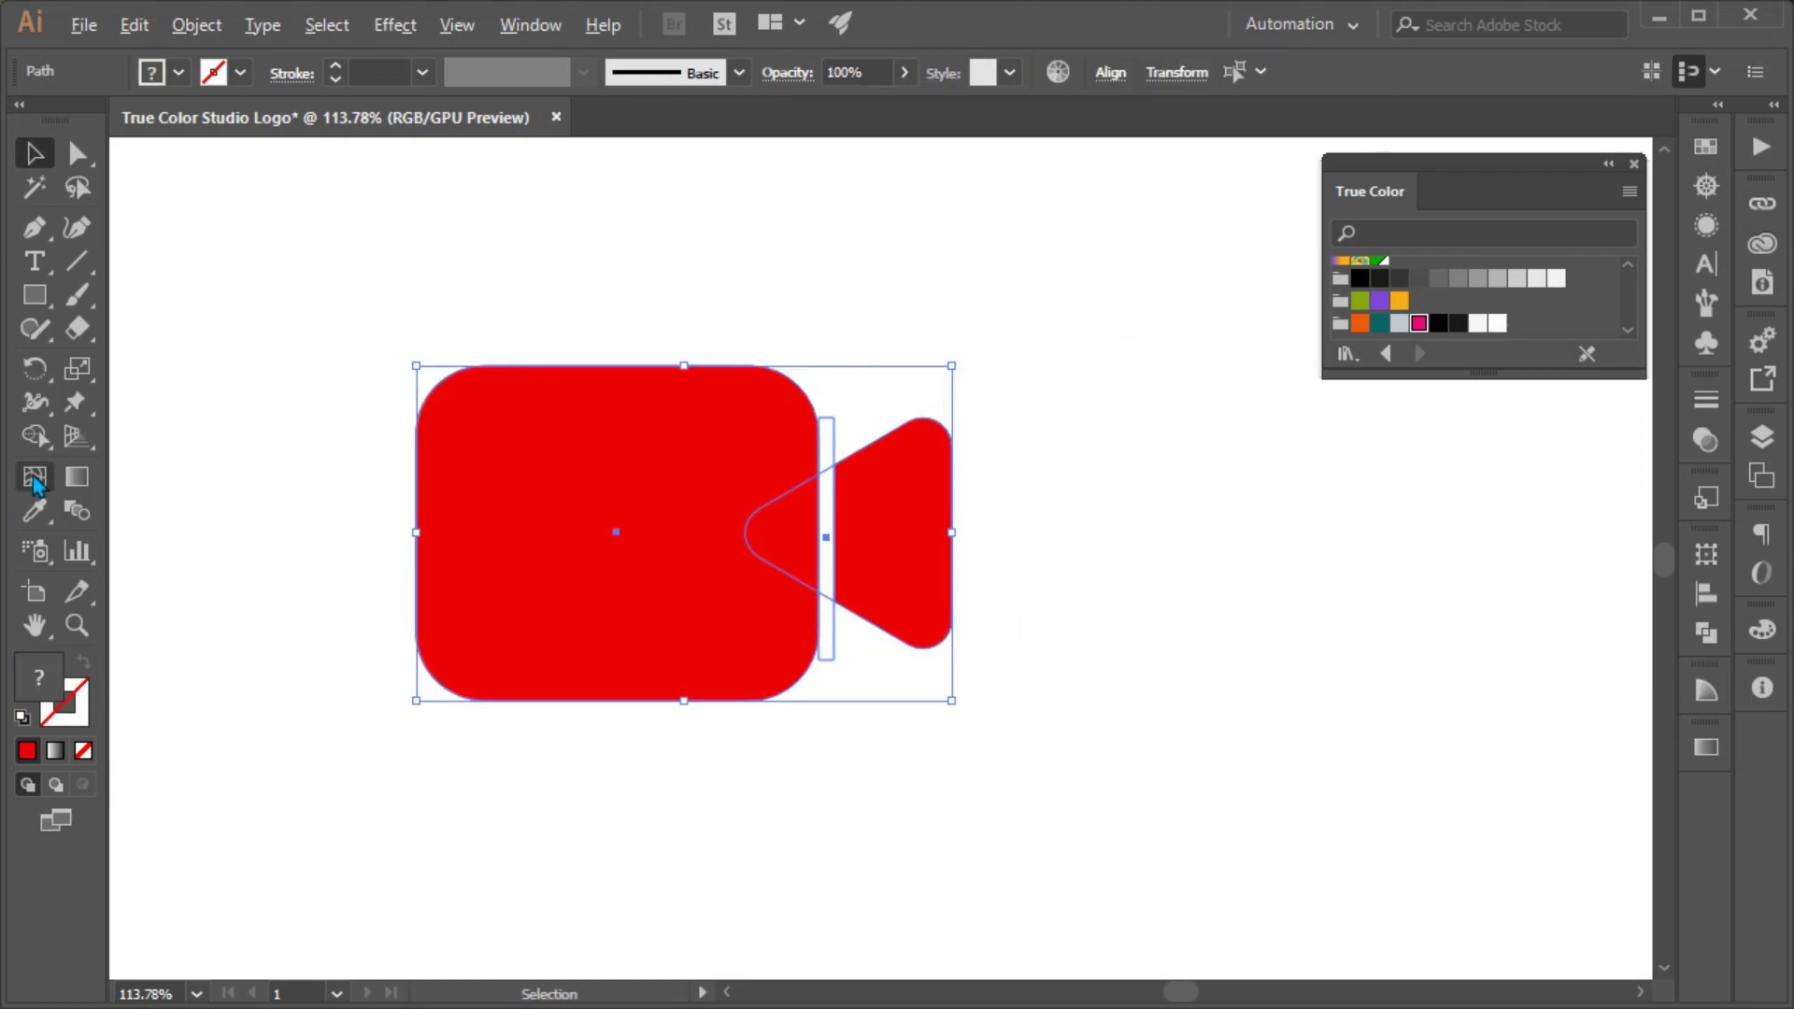
left_click(35, 436)
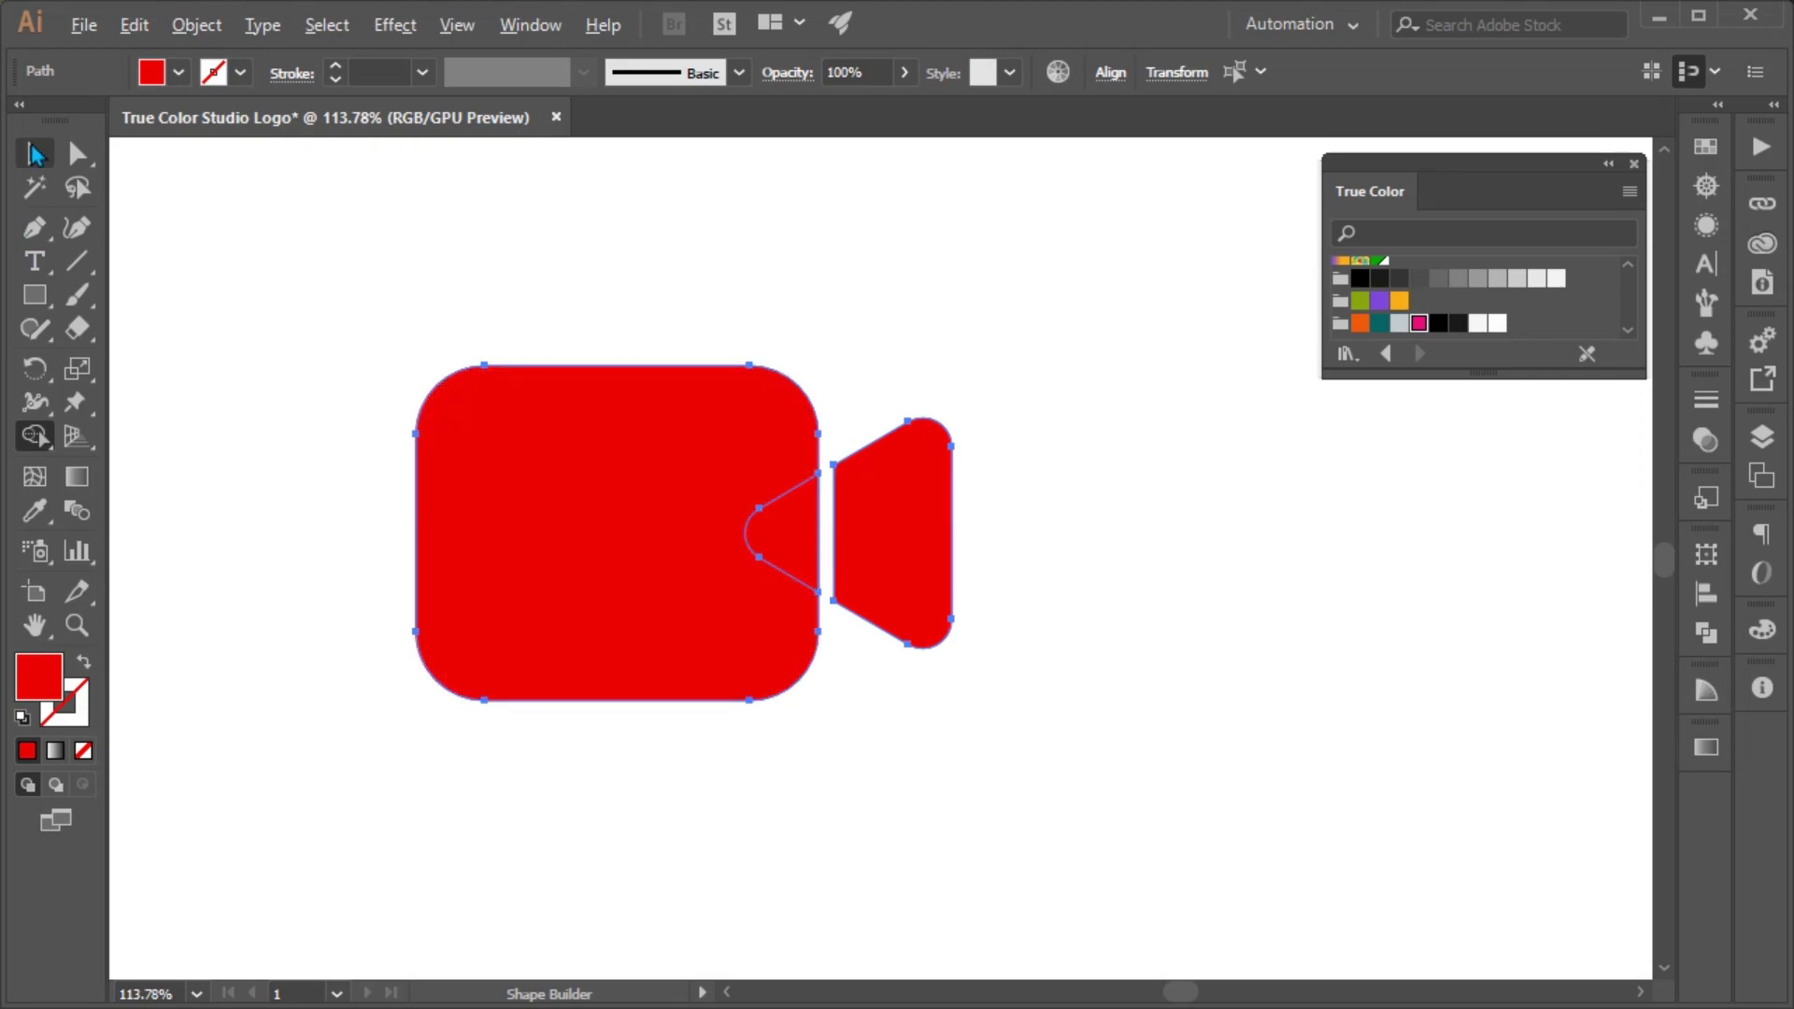
left_click(35, 161)
left_click(361, 280)
left_click(873, 521)
left_click(811, 518)
key("Delete")
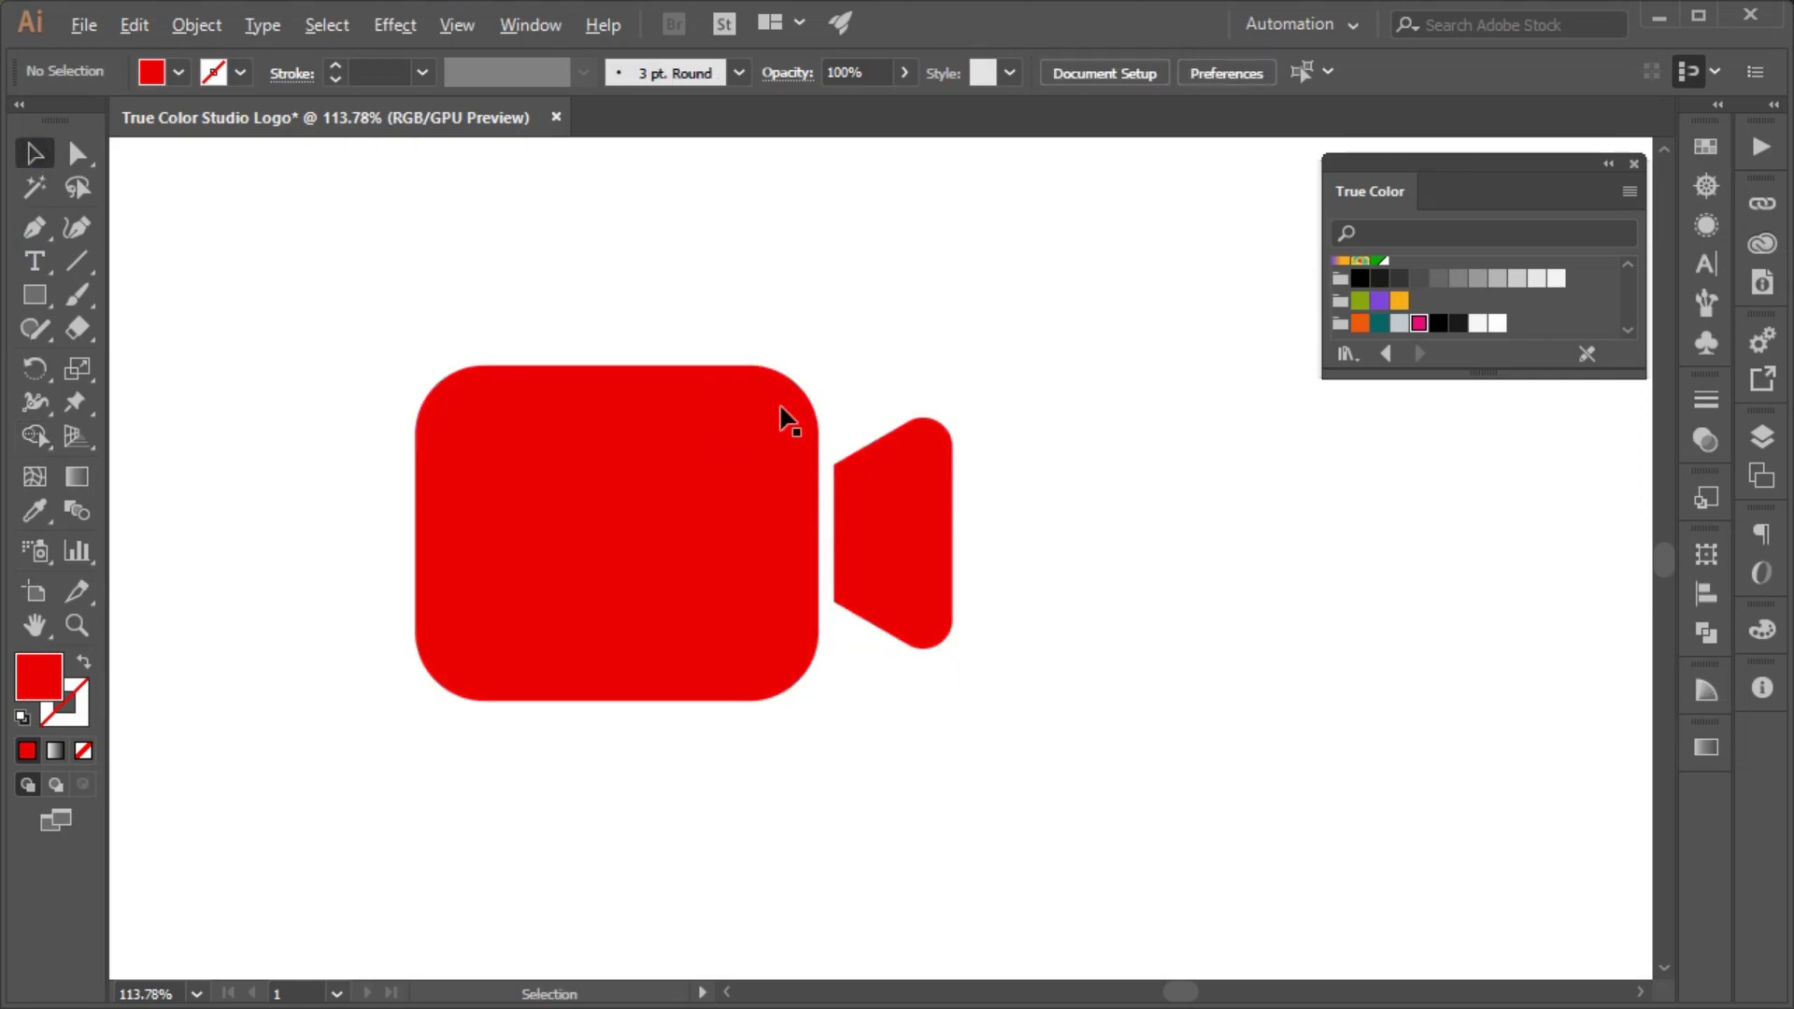
Step: Show the rulers and place a vertical guide through the horizontal center of the camera body
left_click(519, 513)
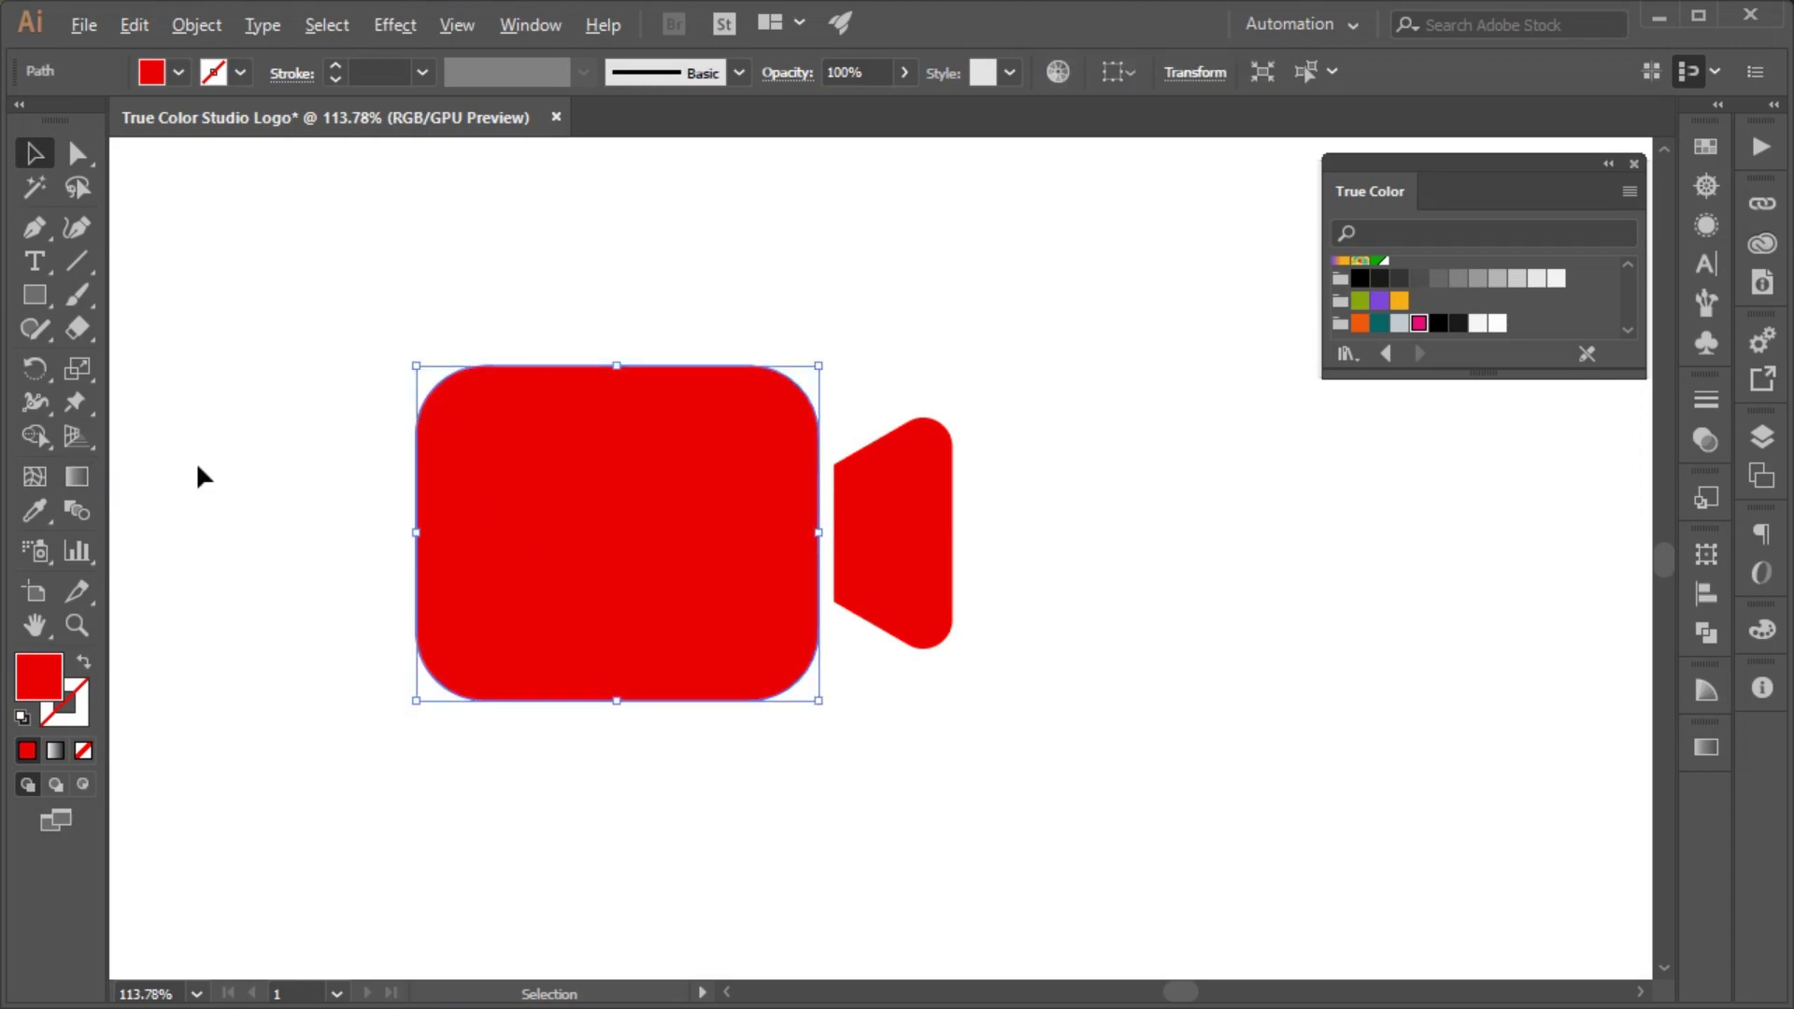
key("ctrl+r")
left_click_drag(581, 442, 619, 437)
Step: Split the camera body at the guide using an overlapping rectangle and Shape Builder, and delete the excess outside the body
mouse_move(333, 231)
left_mouse_down()
mouse_move(569, 801)
mouse_move(617, 812)
left_mouse_up()
left_click(32, 167)
left_click_drag(248, 268, 542, 550)
key("shift+m")
left_click(33, 159)
left_click(280, 280)
left_click(448, 300)
key("Delete")
Step: Fill the left half of the body with a linear gradient from the orange swatch to pink
left_click(504, 493)
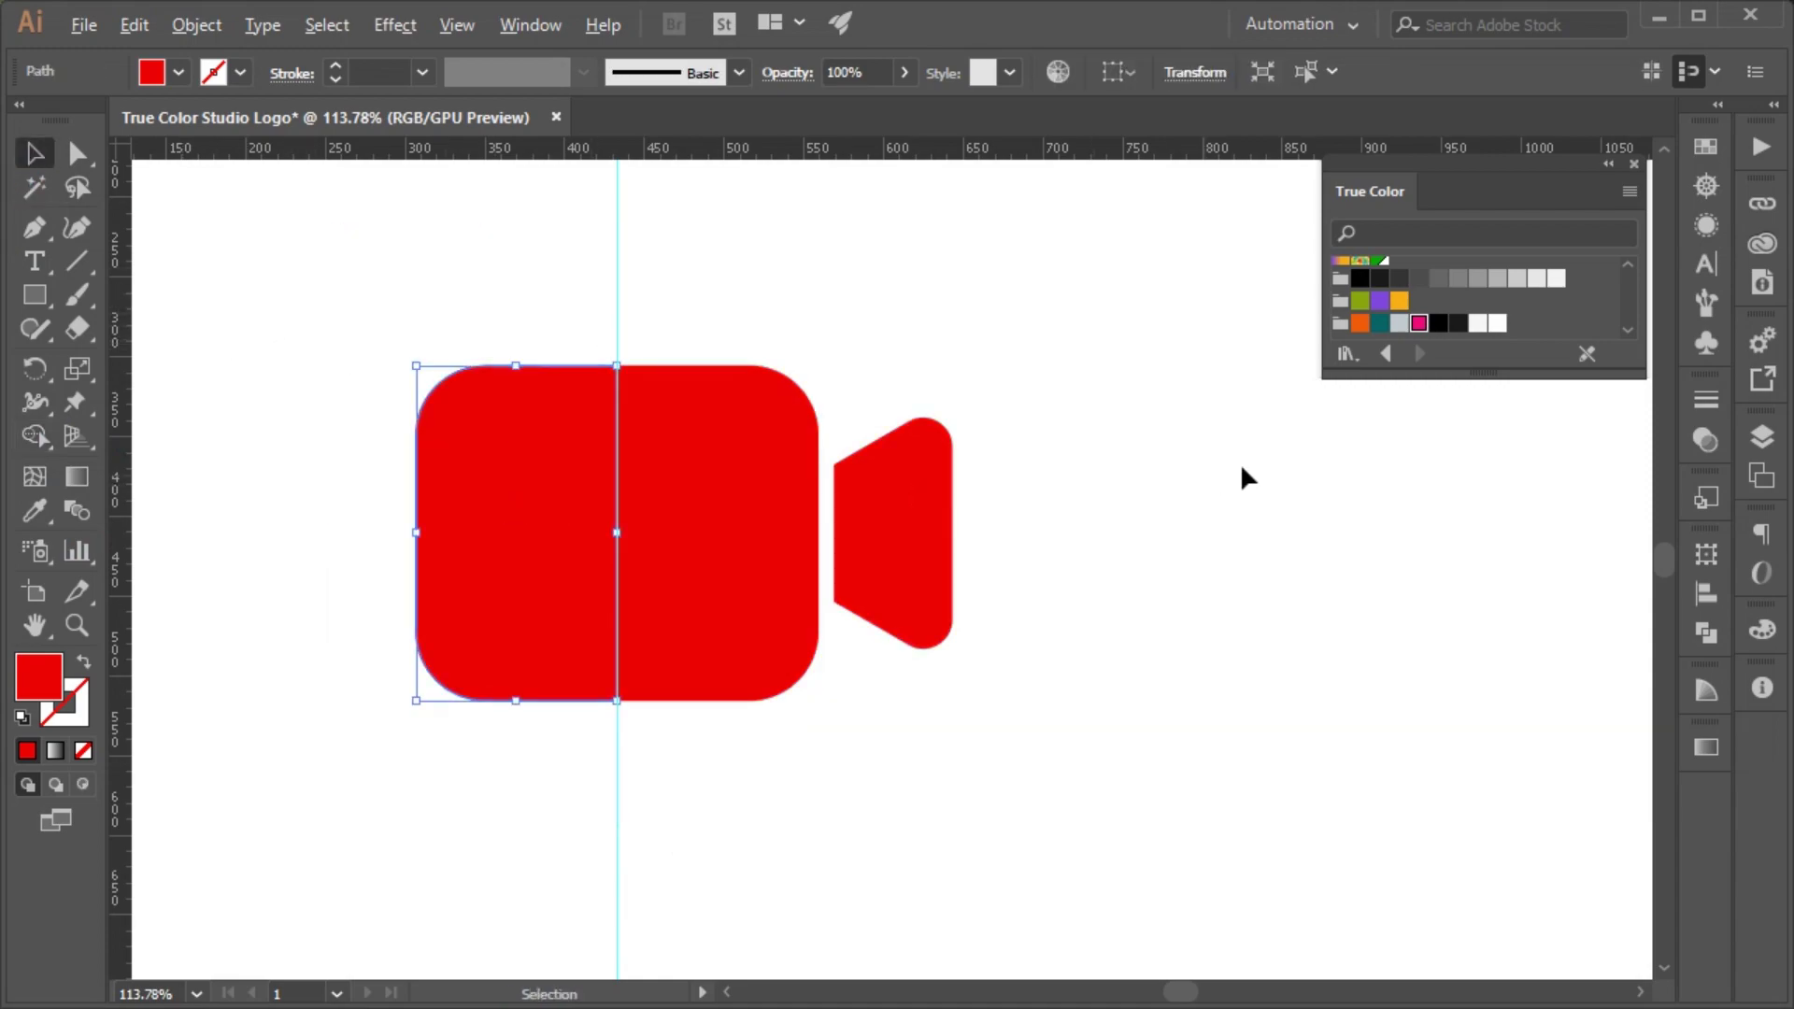
left_click(1707, 740)
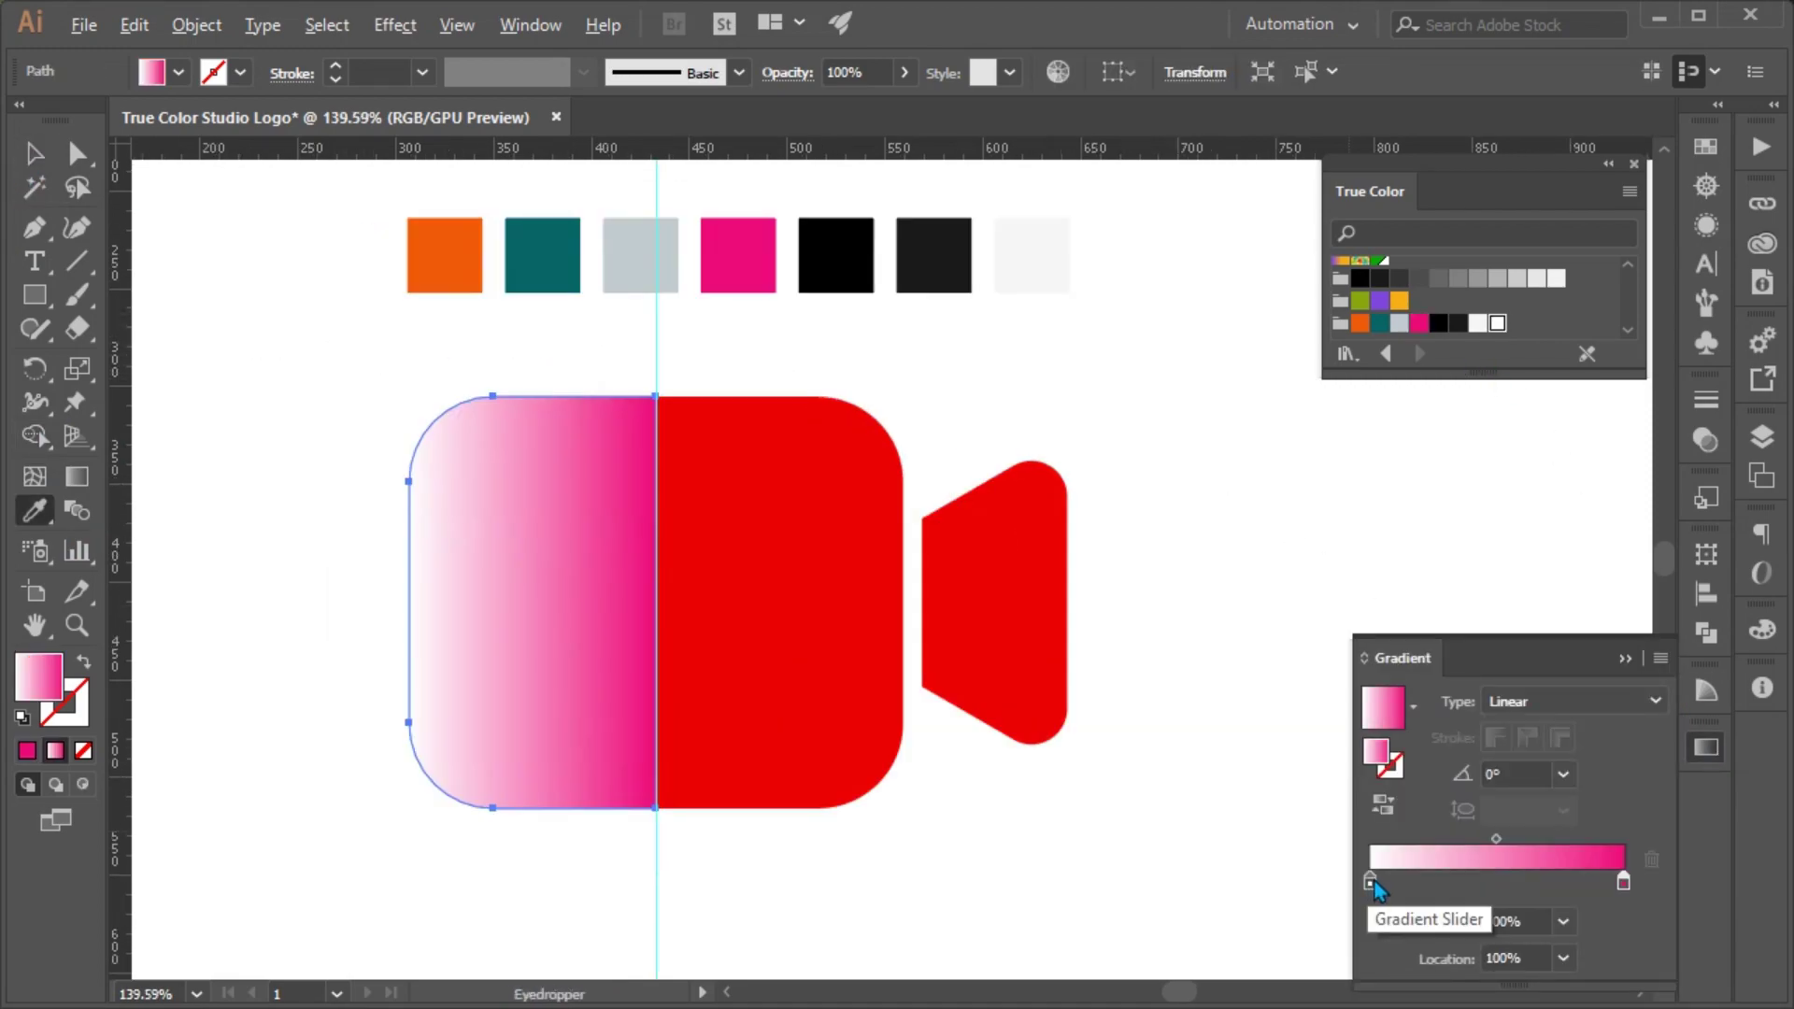
mouse_move(1370, 882)
left_mouse_down()
mouse_move(1415, 888)
mouse_move(1396, 888)
left_mouse_up()
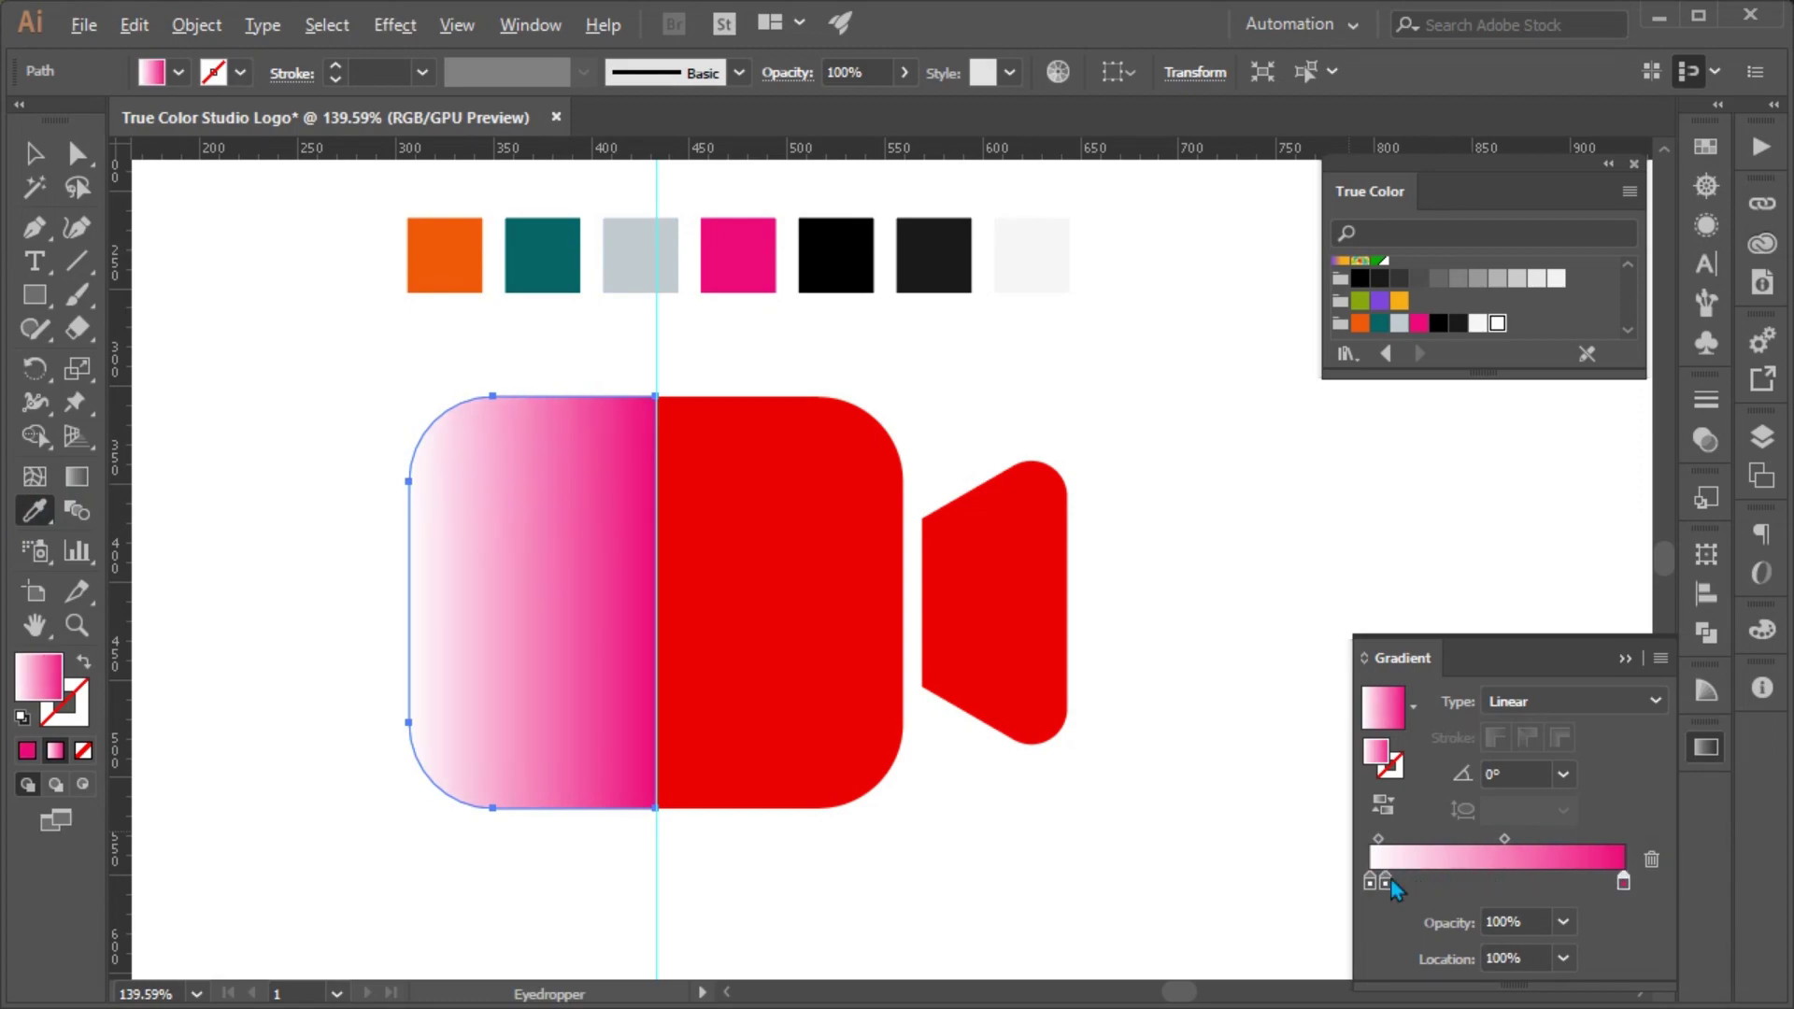
left_click(455, 253, "shift")
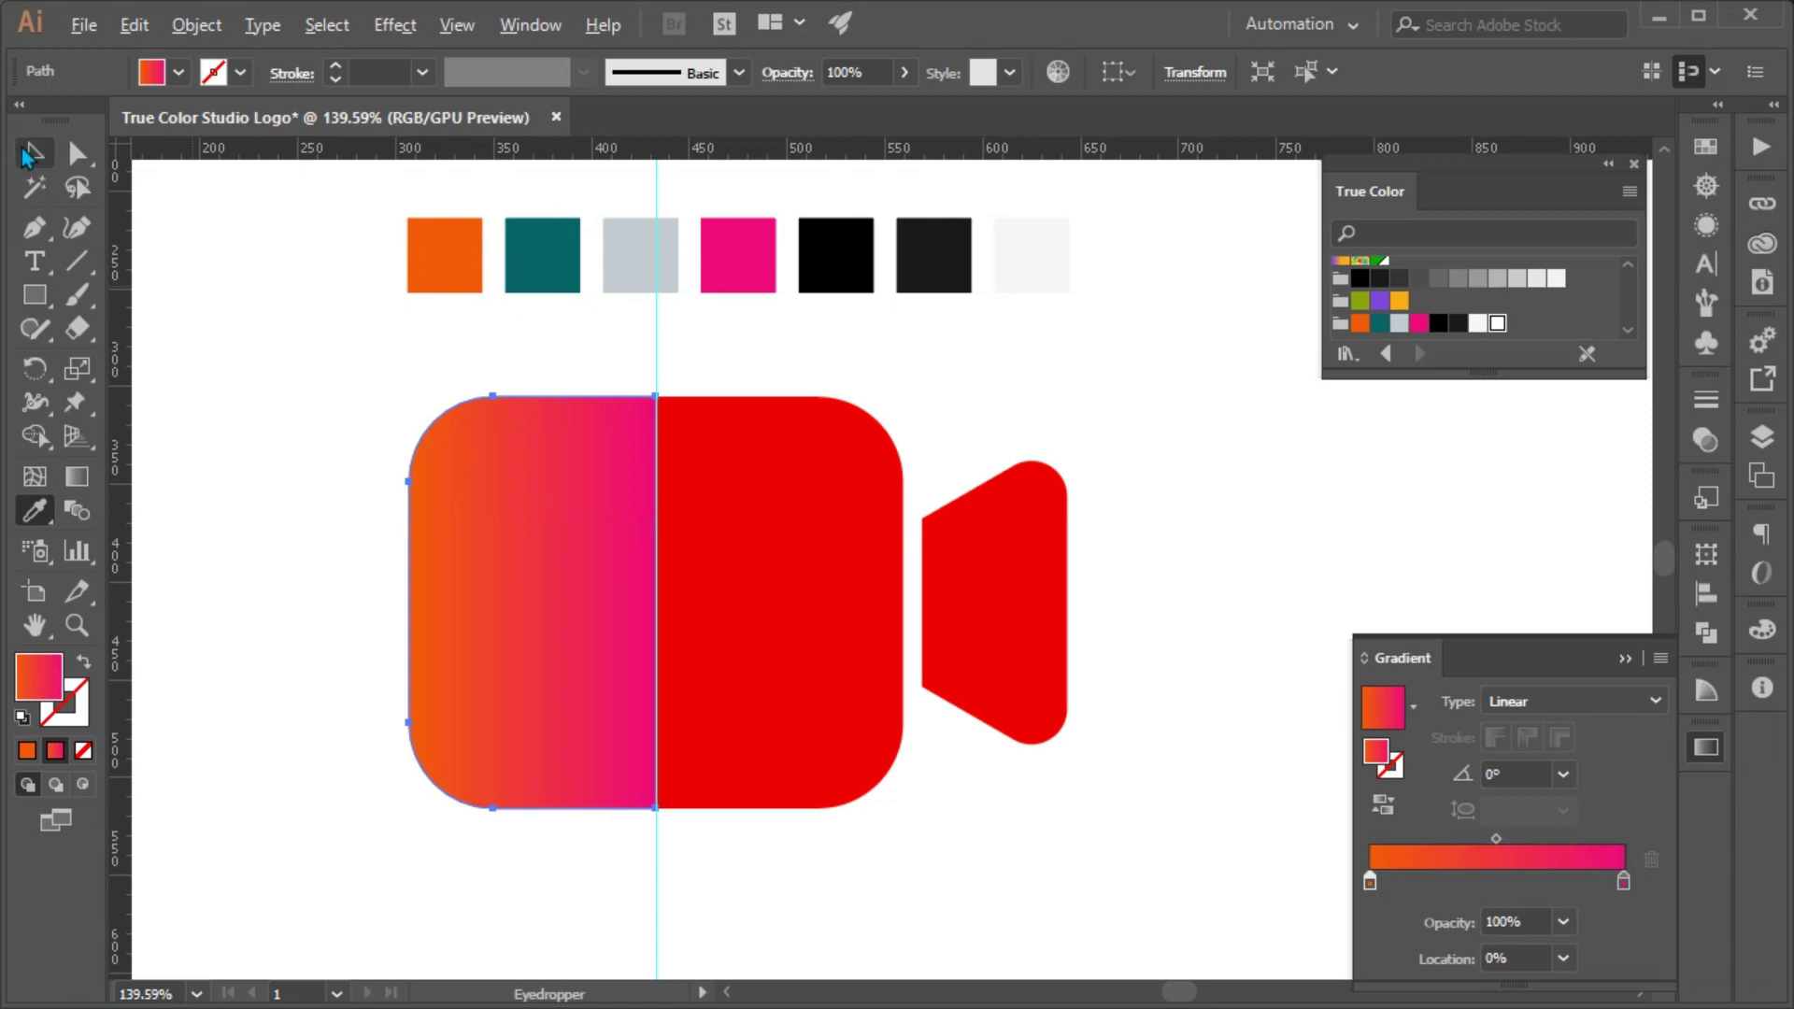
left_click(28, 156)
left_click(277, 350)
Step: Fill the right half of the body with a linear gradient from the teal swatch to the dark grey swatch
left_click(853, 656)
left_click(1373, 883)
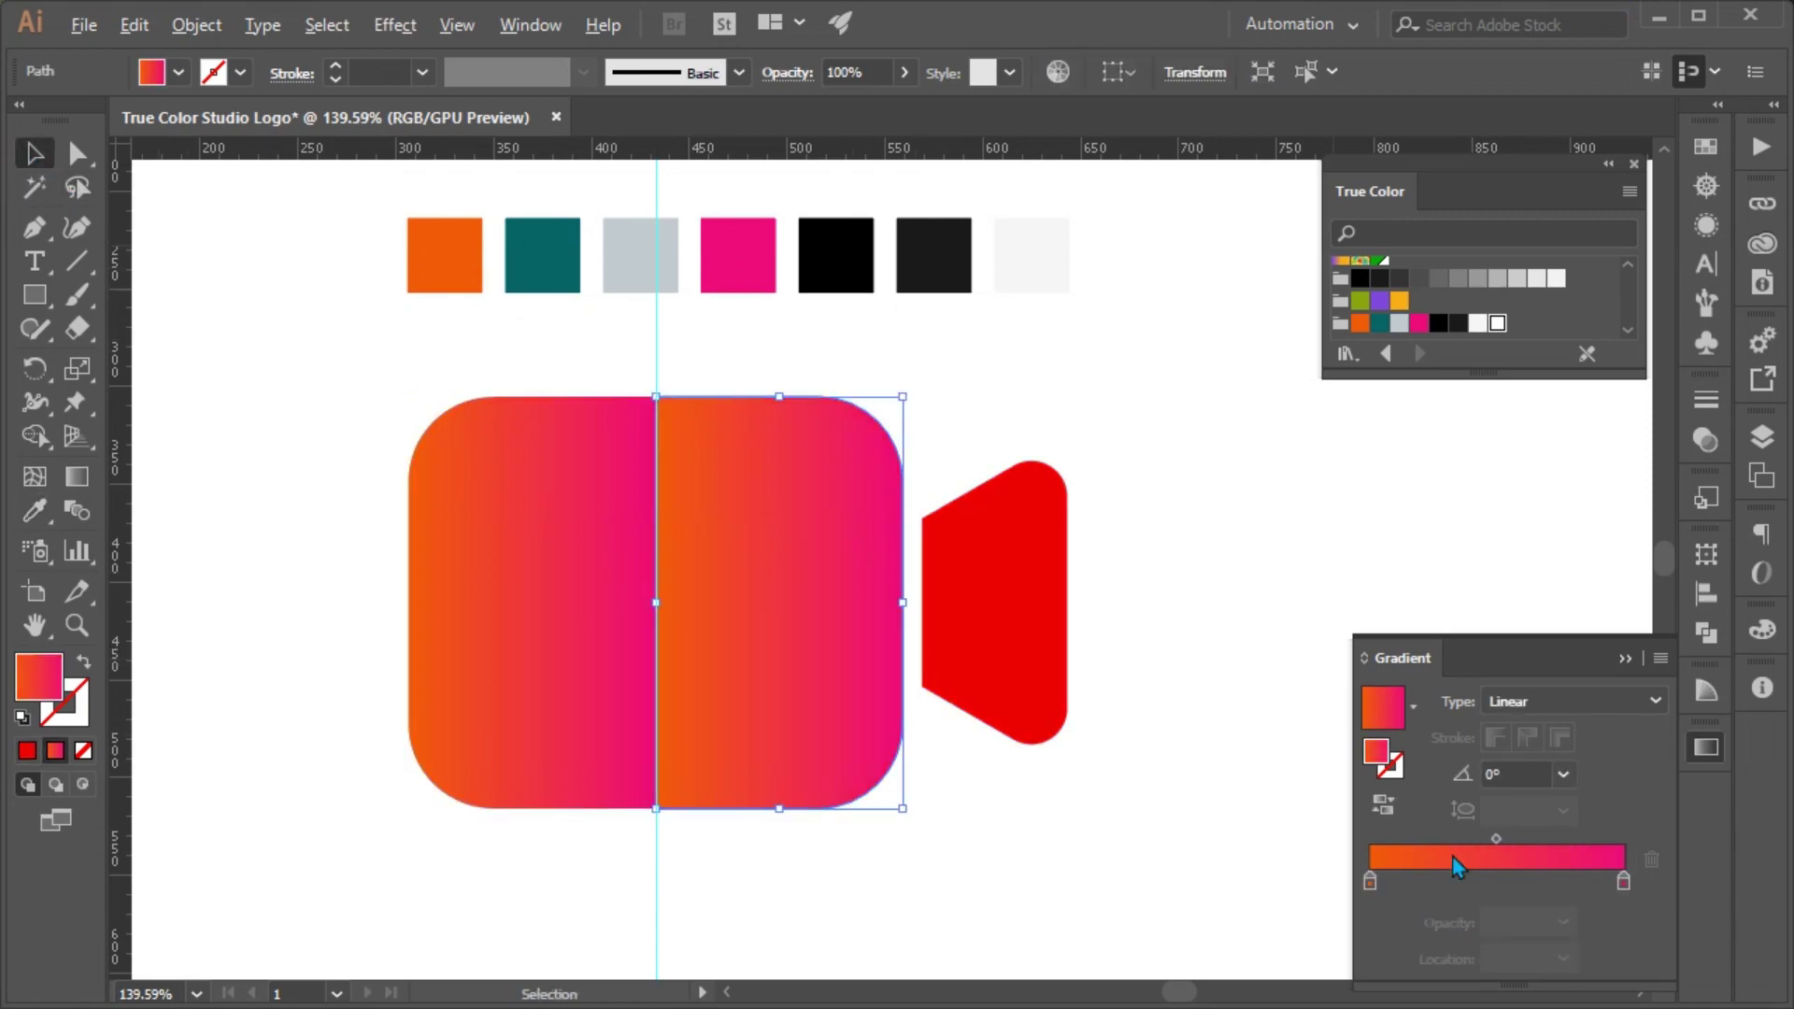
left_click(1371, 882)
left_click(48, 517)
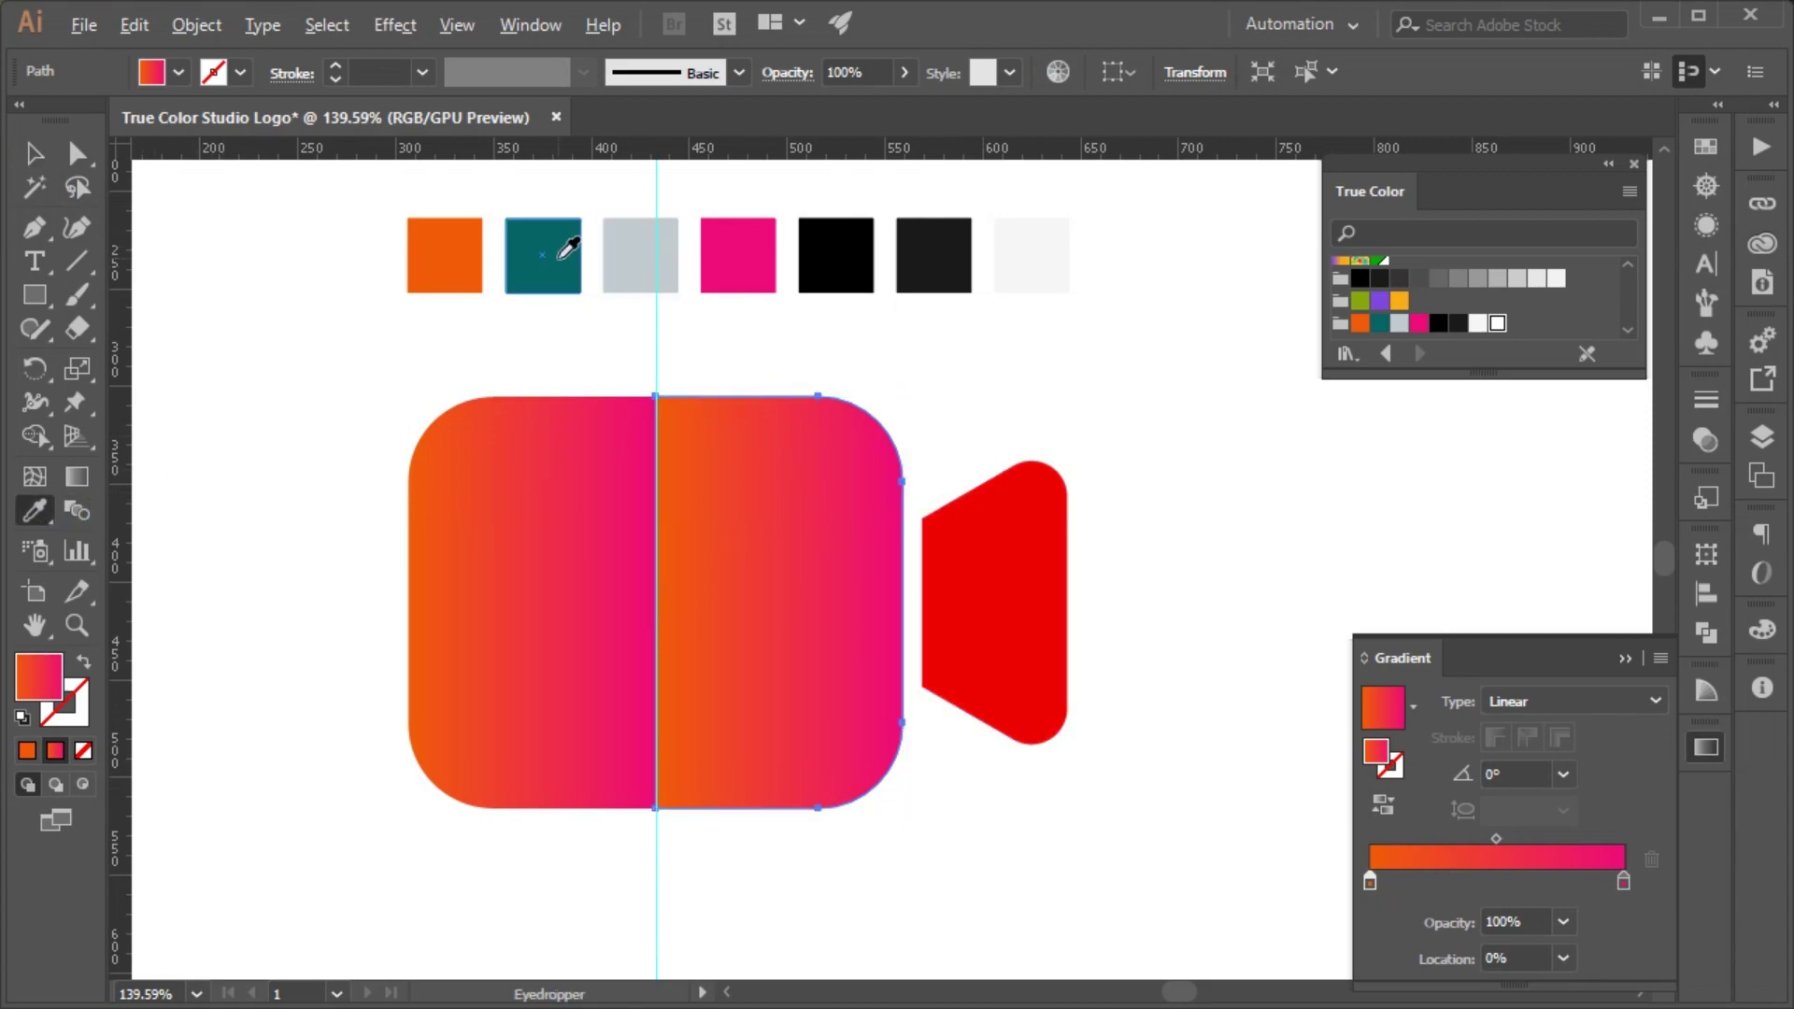
left_click(561, 258, "shift")
left_click(1623, 882)
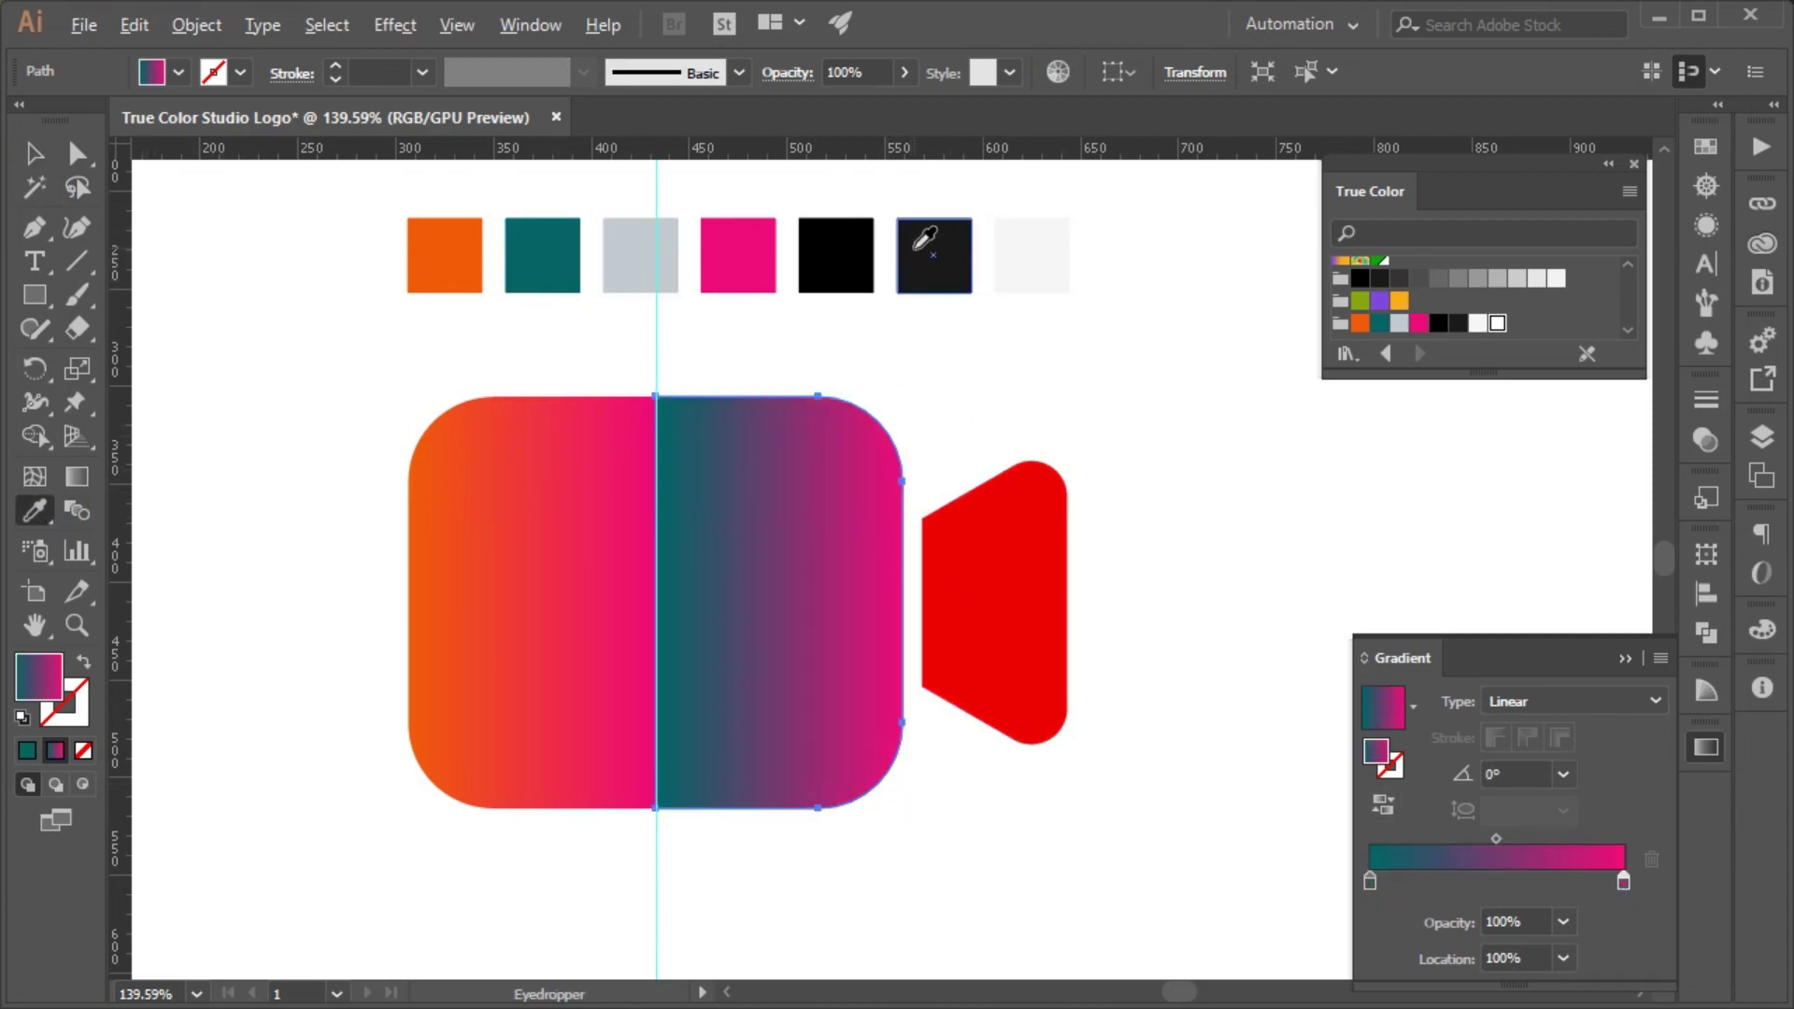
left_click(918, 249, "shift")
left_click(39, 163)
left_click(280, 412)
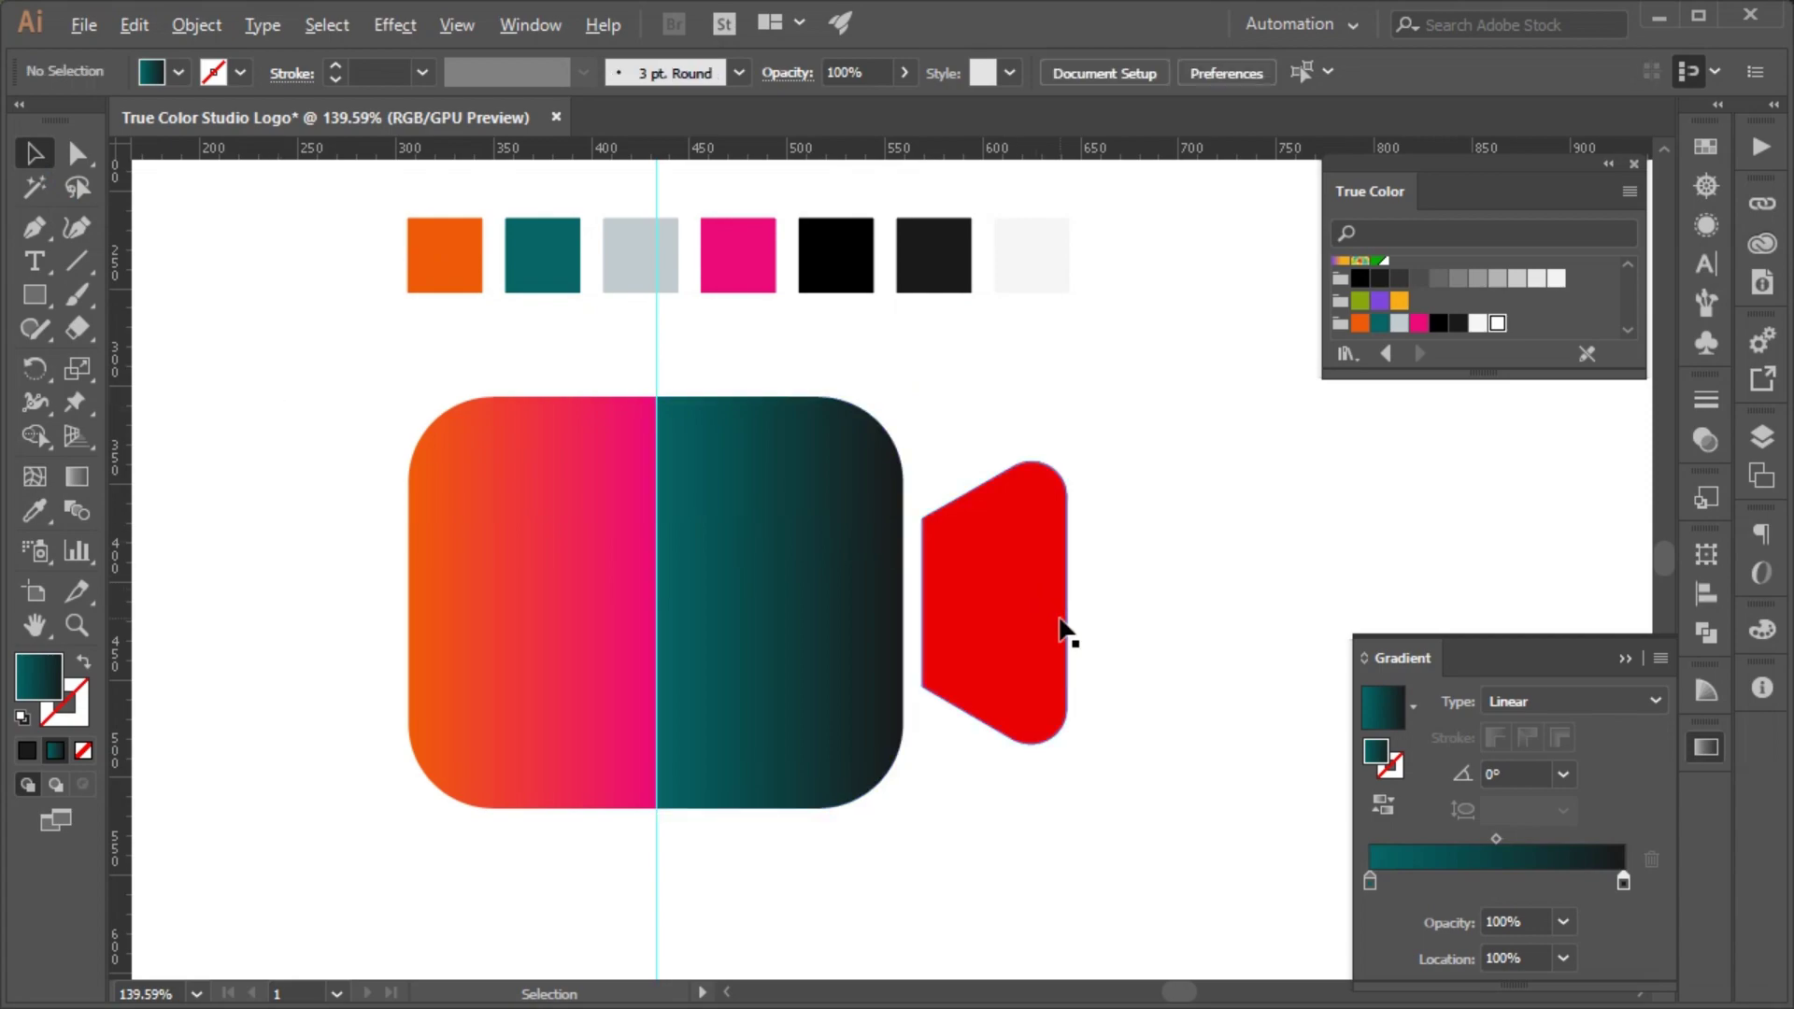
Step: Copy the teal-to-dark gradient from the body's right half onto the lens shape with the Eyedropper
left_click(1040, 628)
key("i")
left_click(745, 569)
key("v")
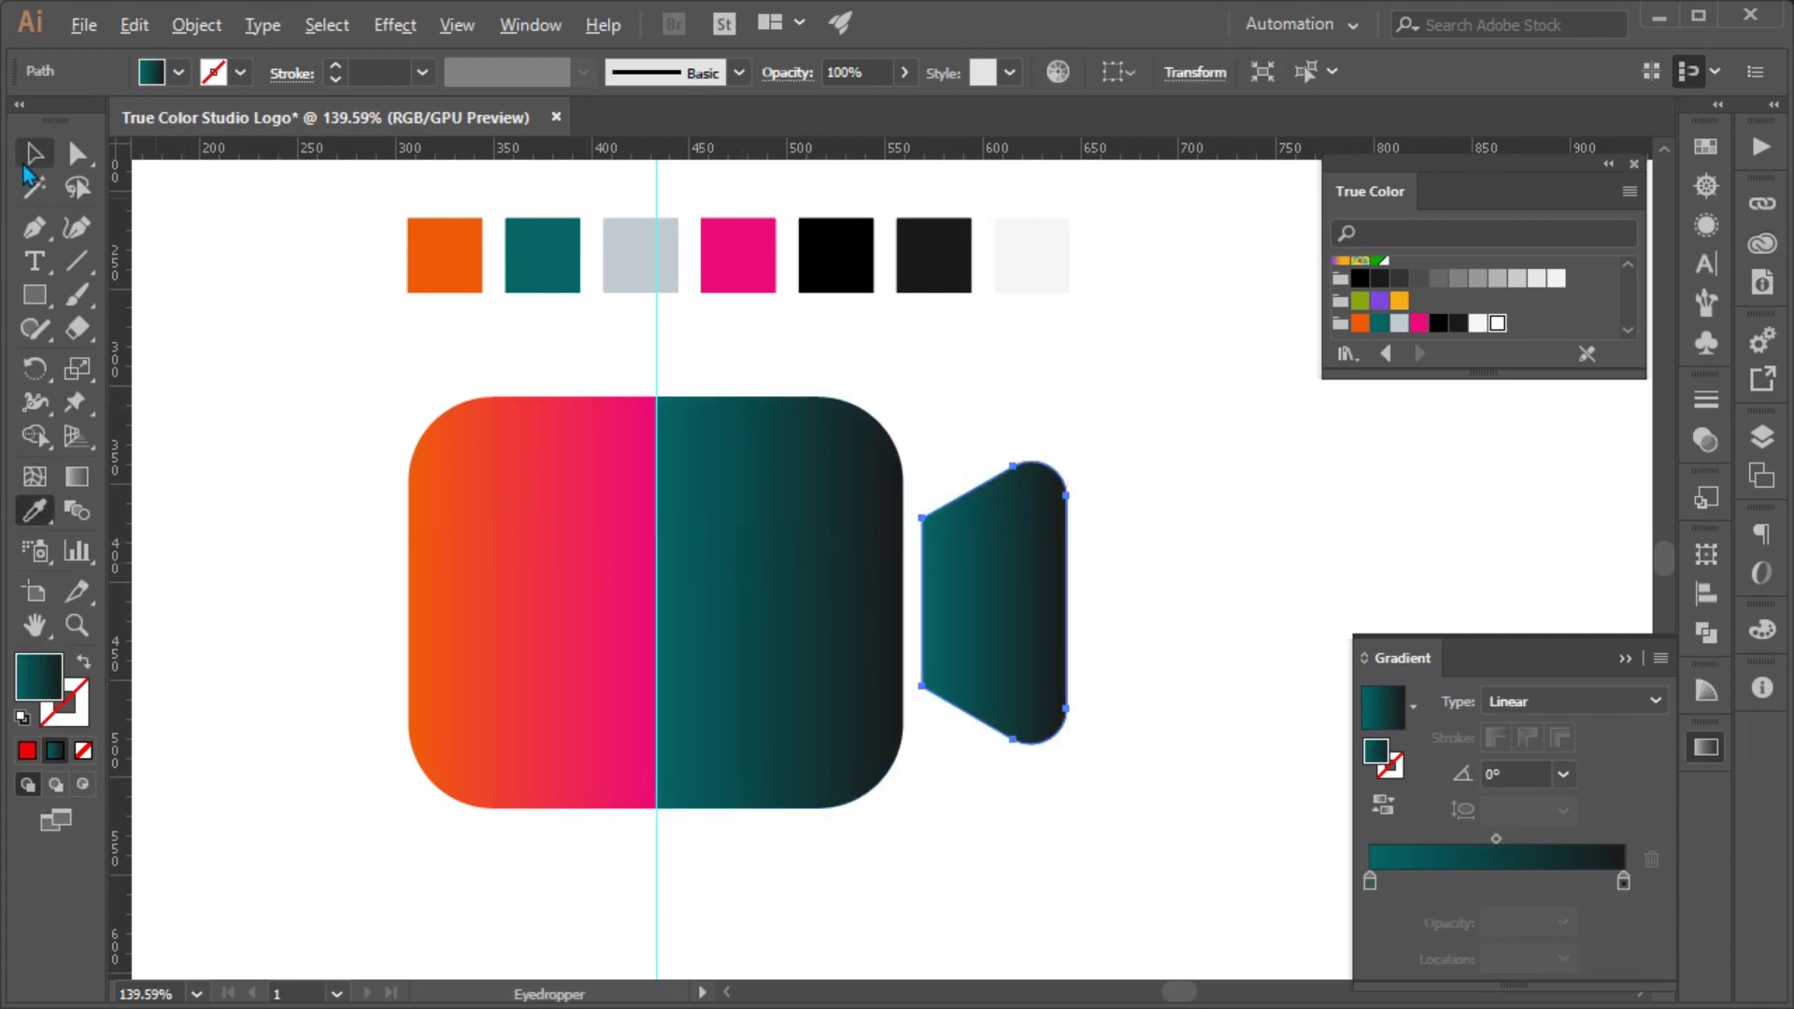
Step: Redirect the orange-pink gradient on the body's left half diagonally downward to the right, at about -33°
left_click(546, 644)
left_click(76, 476)
left_click_drag(406, 408, 707, 797)
left_click_drag(344, 459, 732, 713)
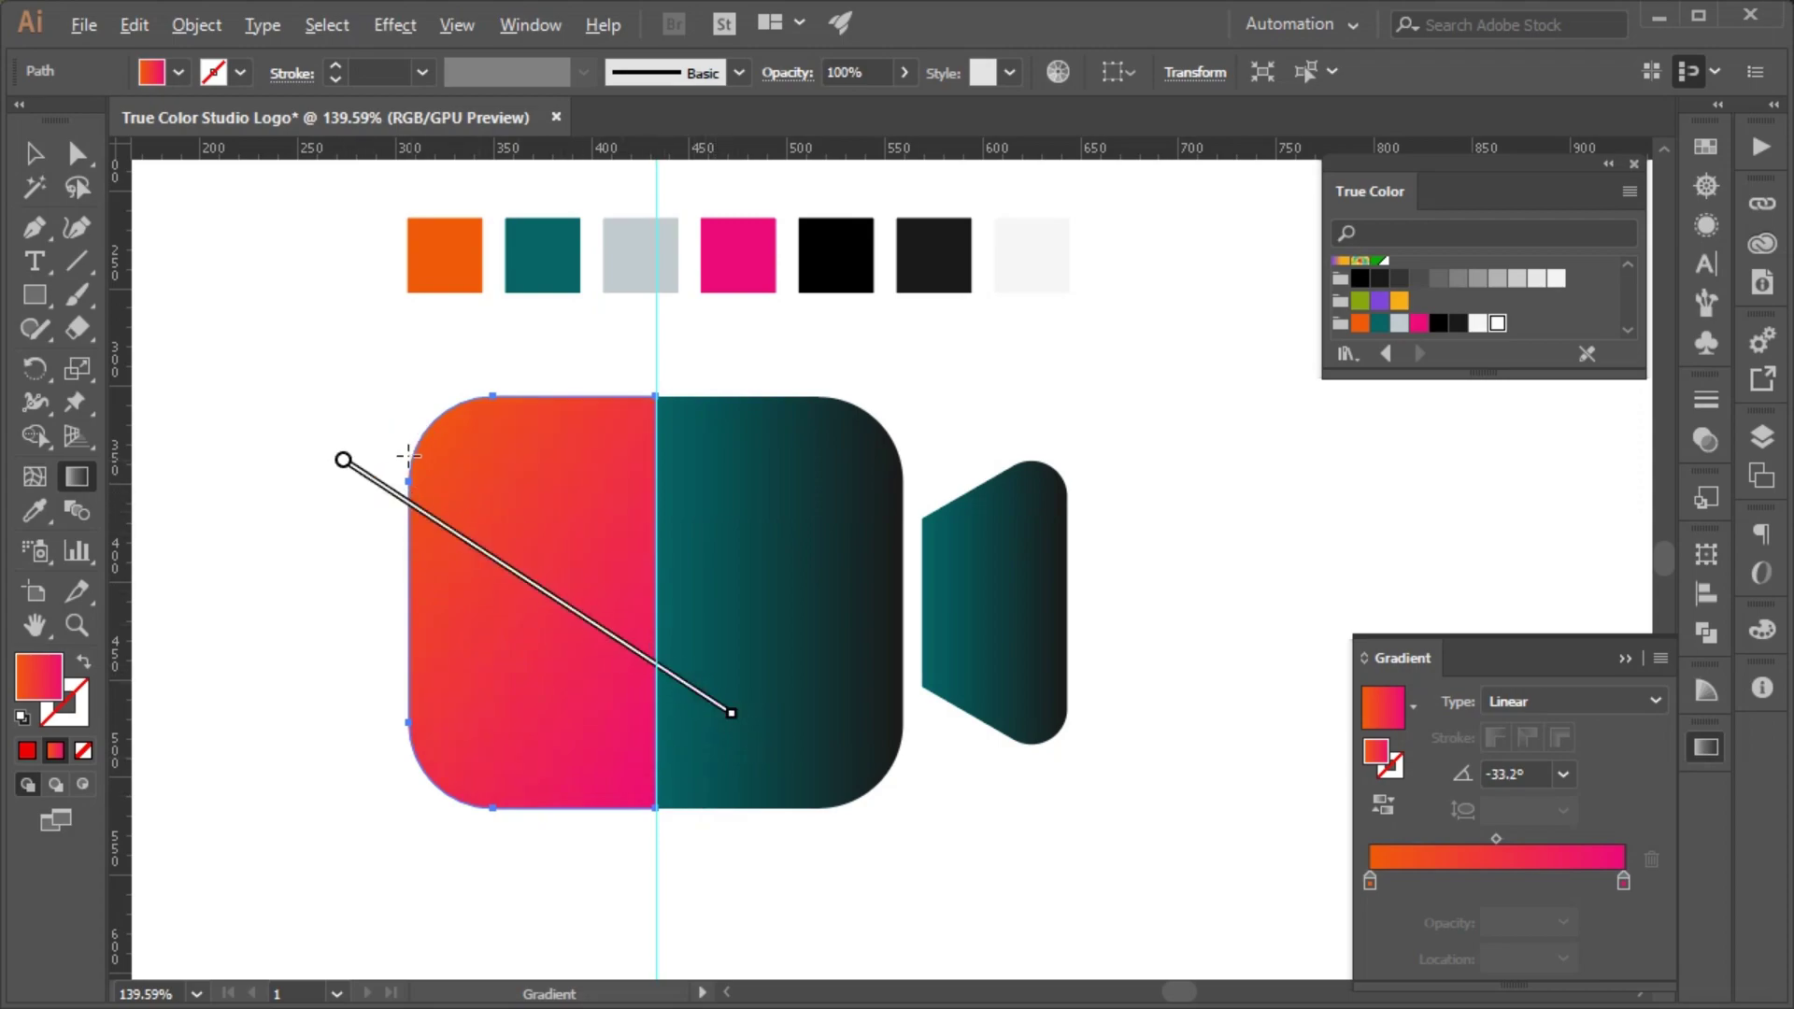
key("v")
Step: Reverse the gradients of the body's right half and of the lens shape
left_click(768, 571)
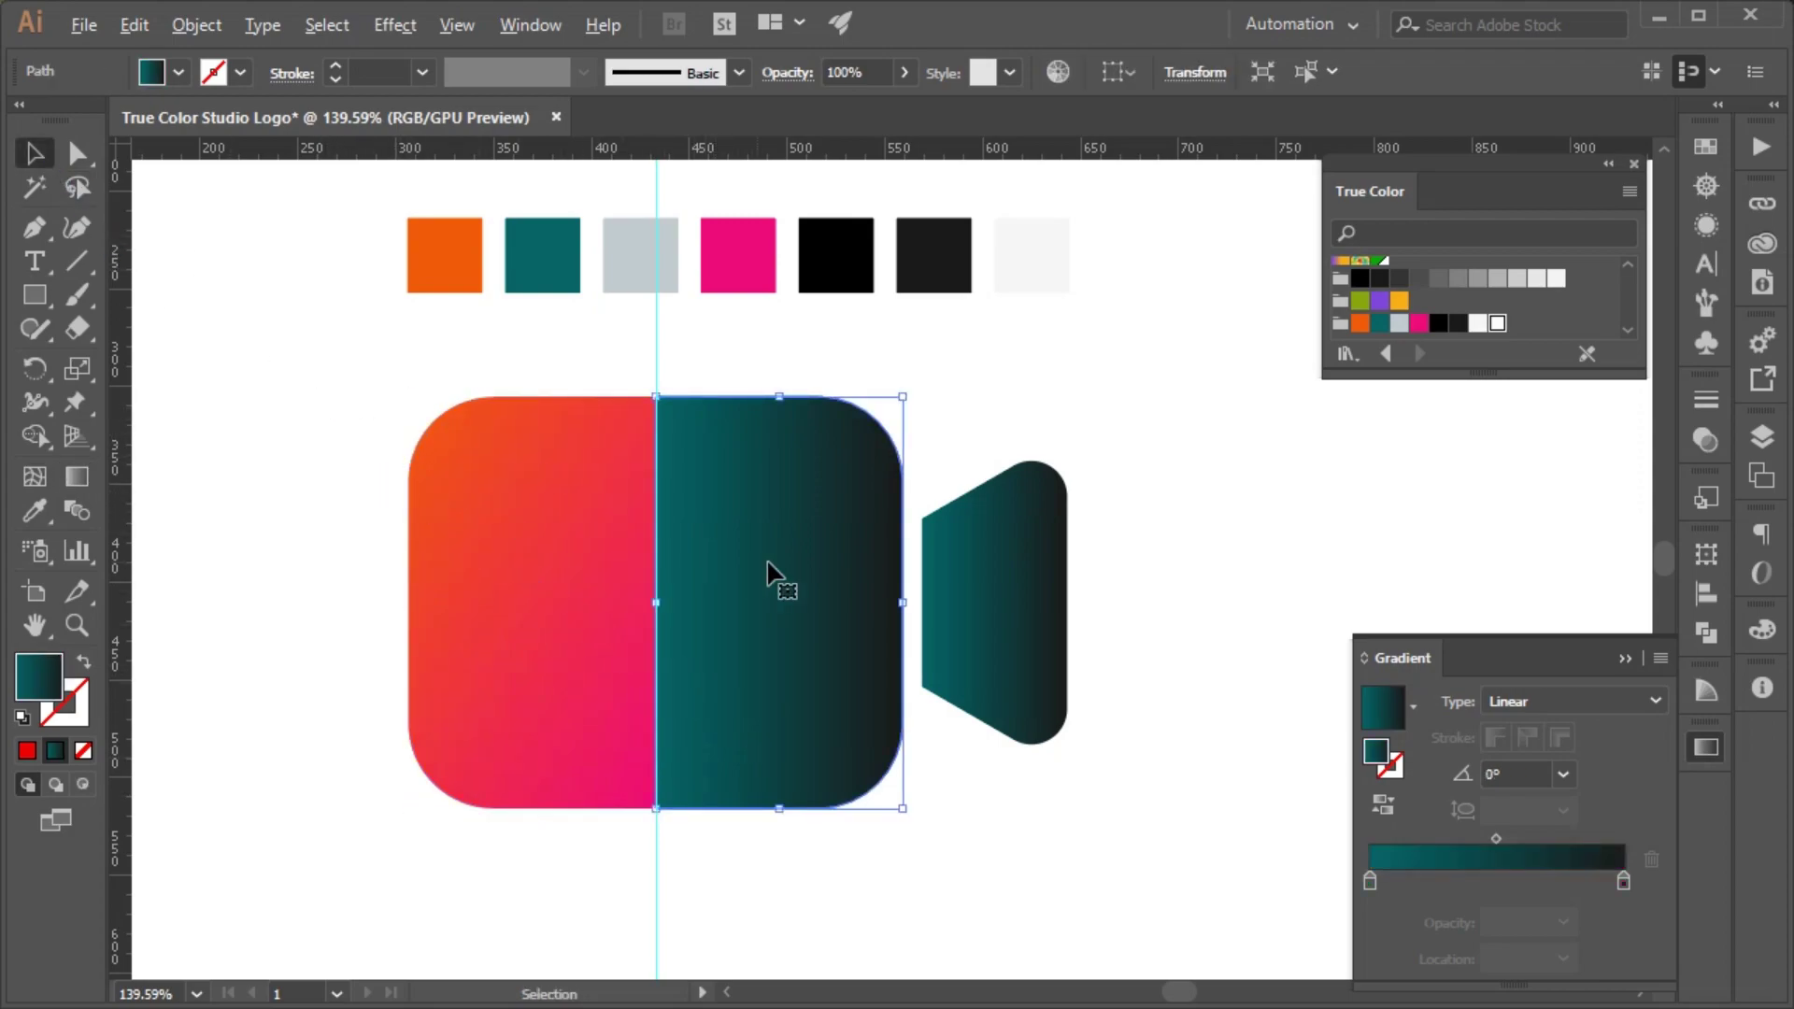
left_click(1383, 806)
left_click(1126, 501)
left_click(996, 603)
left_click(1383, 805)
left_click(1210, 520)
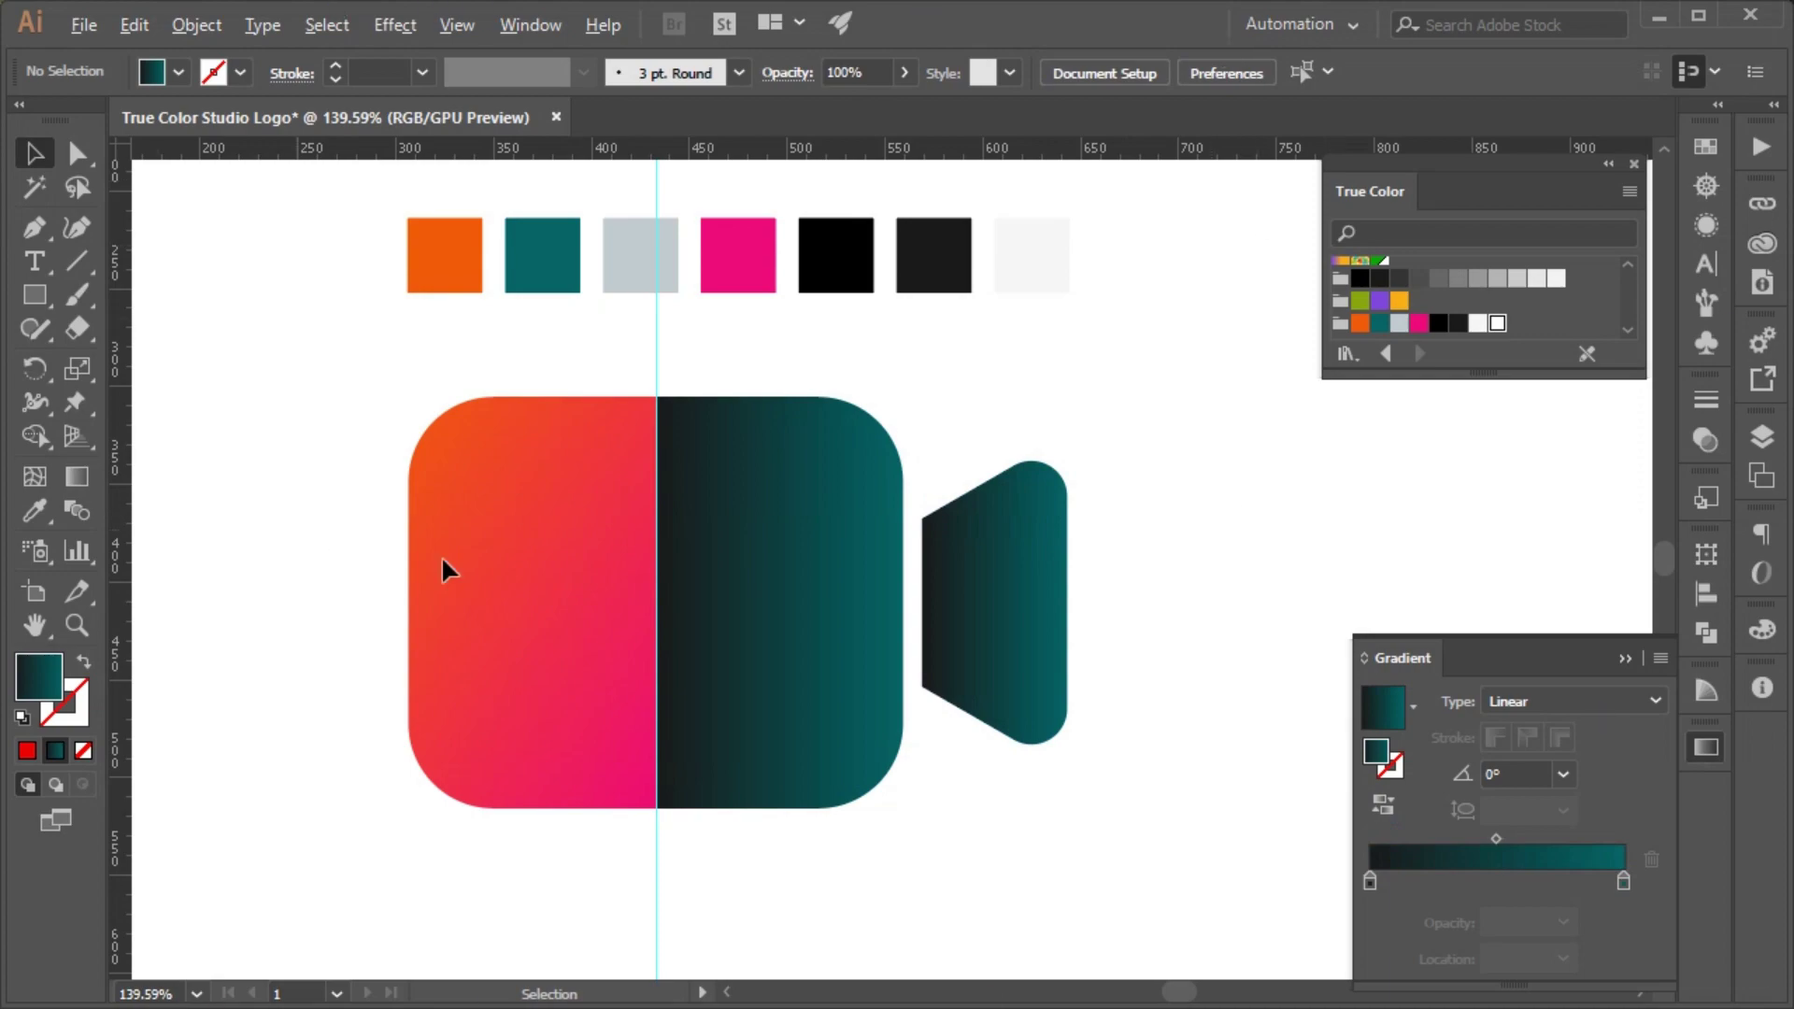
Step: Draw a closed Pen path from the top of the center line, curving to a point in the right half and back to the bottom
key("p")
left_click(655, 397)
key("slash")
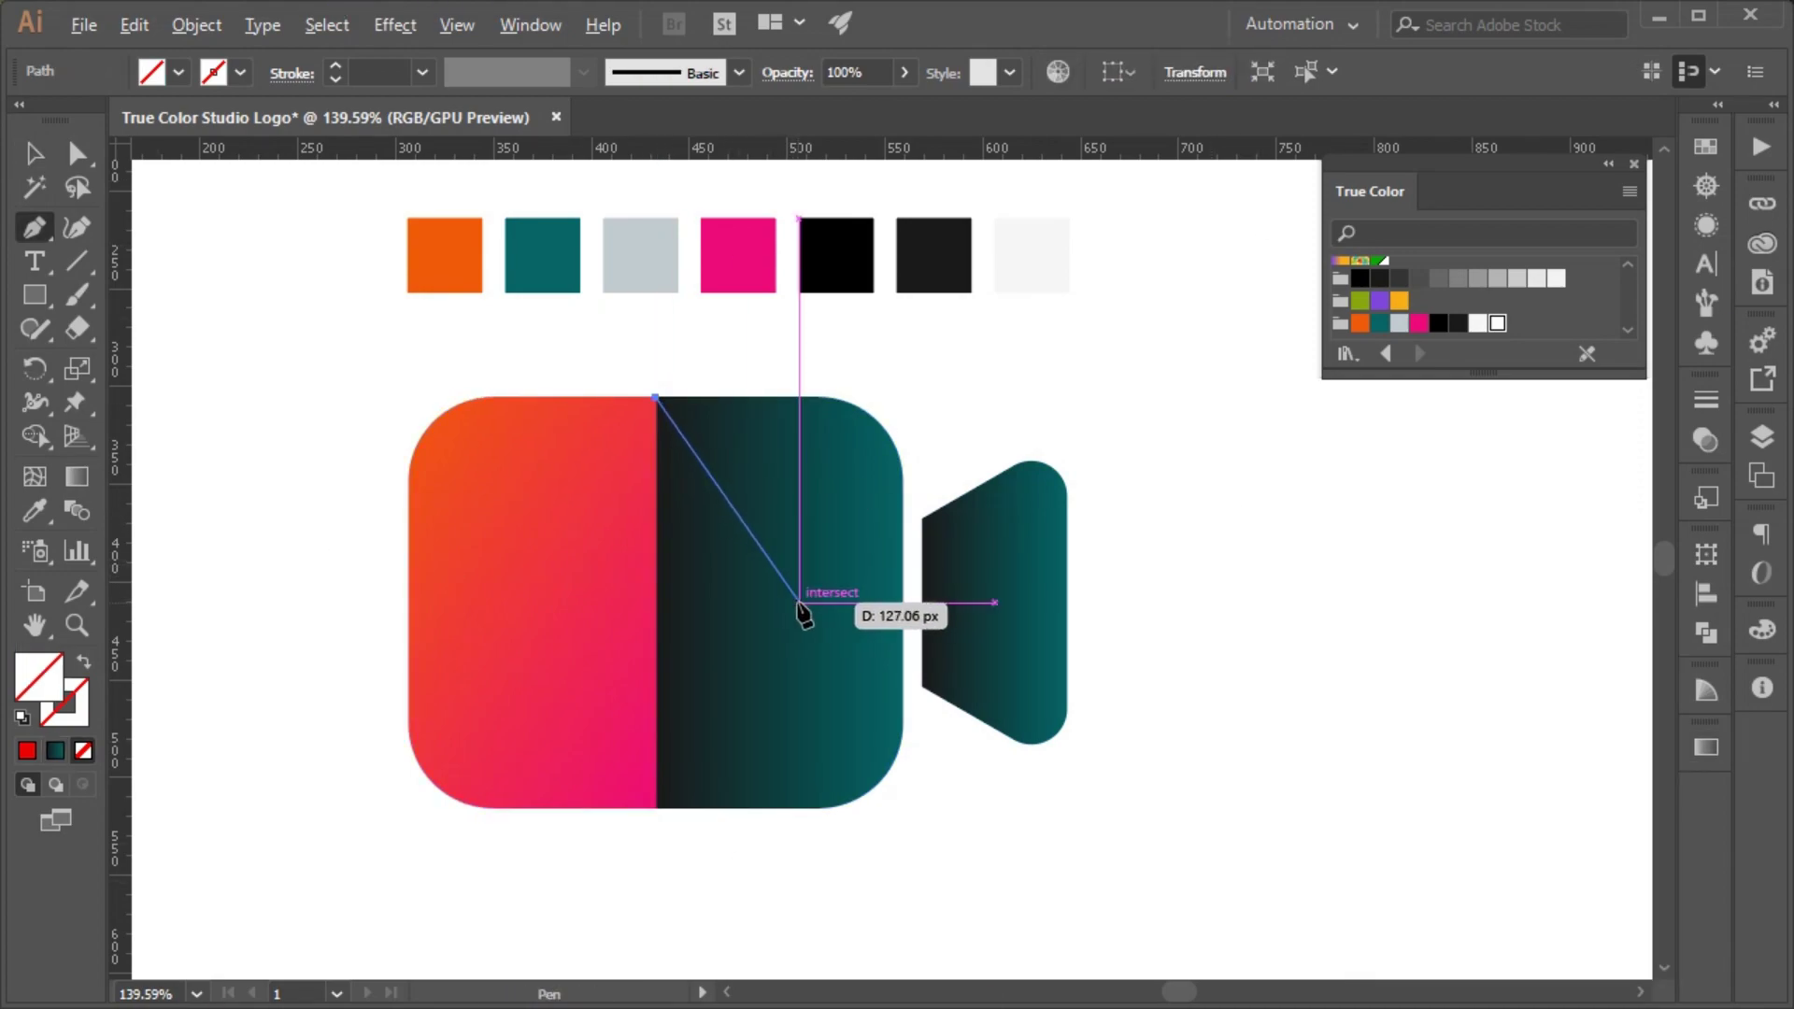
left_click_drag(799, 603, 922, 661)
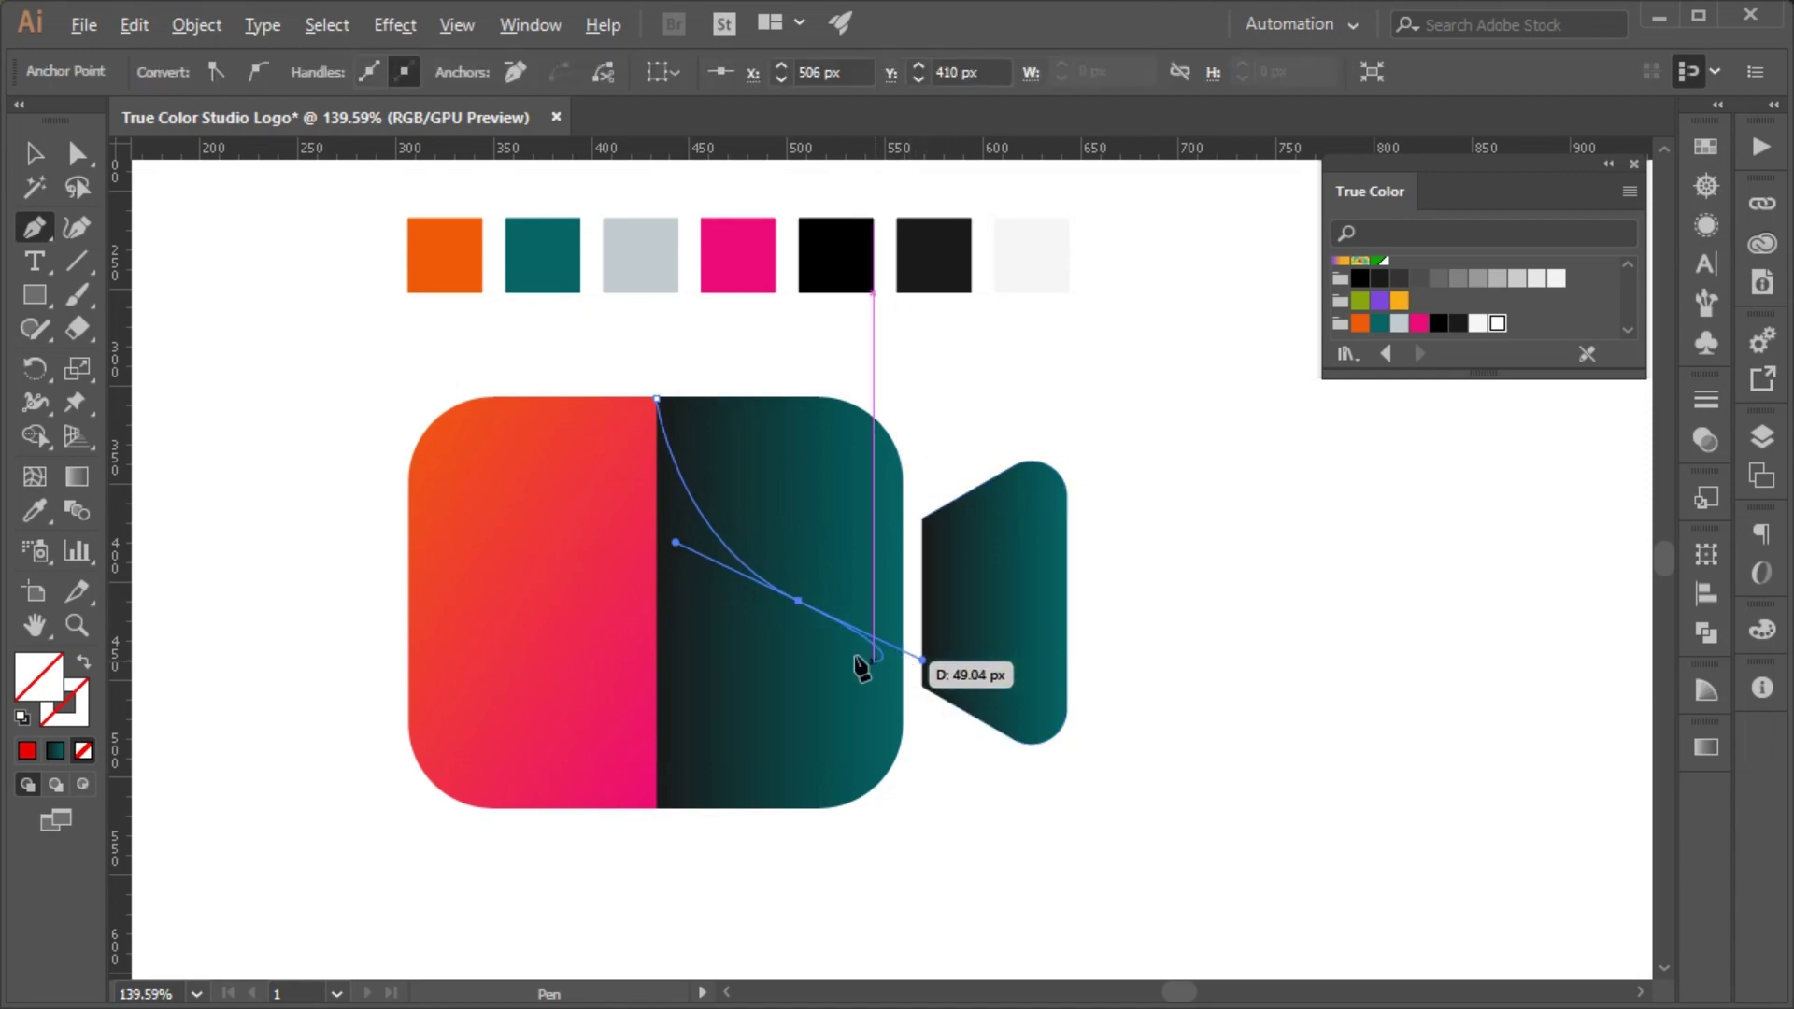
left_click(799, 601)
scroll(658, 803, "down", 2)
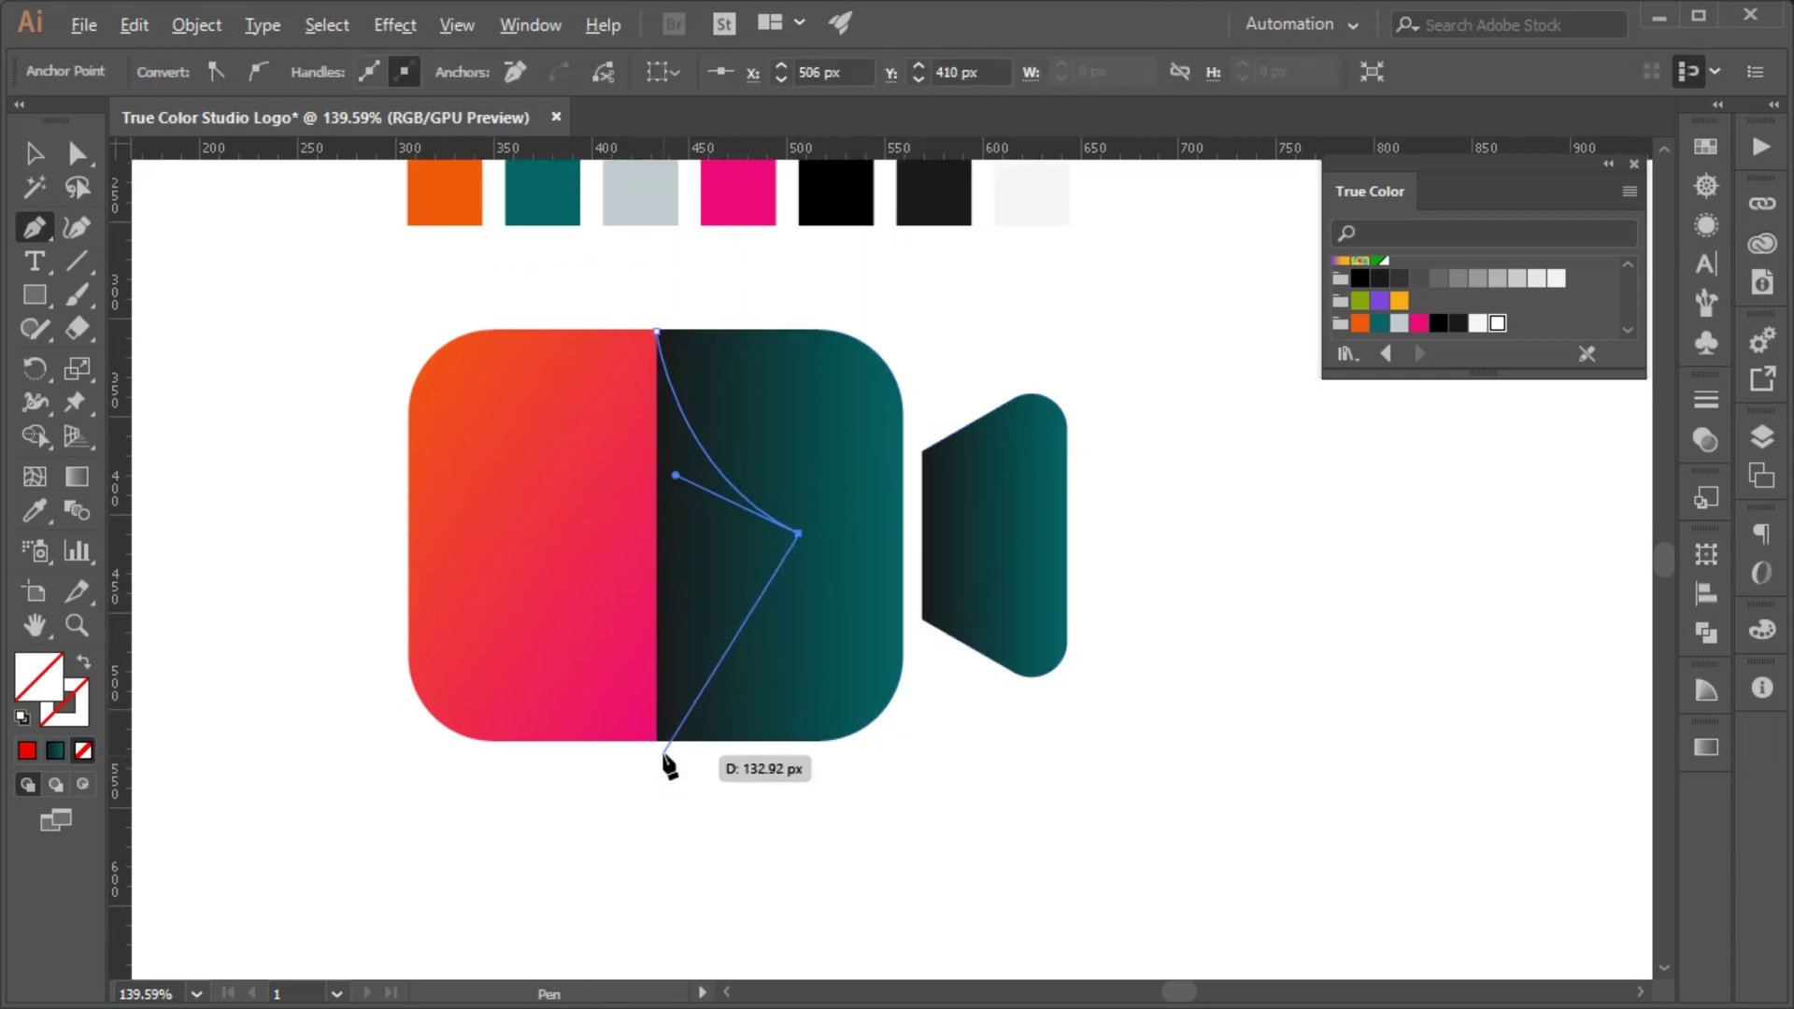
mouse_move(657, 741)
left_mouse_down()
mouse_move(642, 884)
mouse_move(657, 757)
left_mouse_up()
left_click(659, 742)
left_click(658, 332)
Step: Fill the pointed curved shape with the light grey swatch color
scroll(383, 456, "up", 5)
left_click(38, 511)
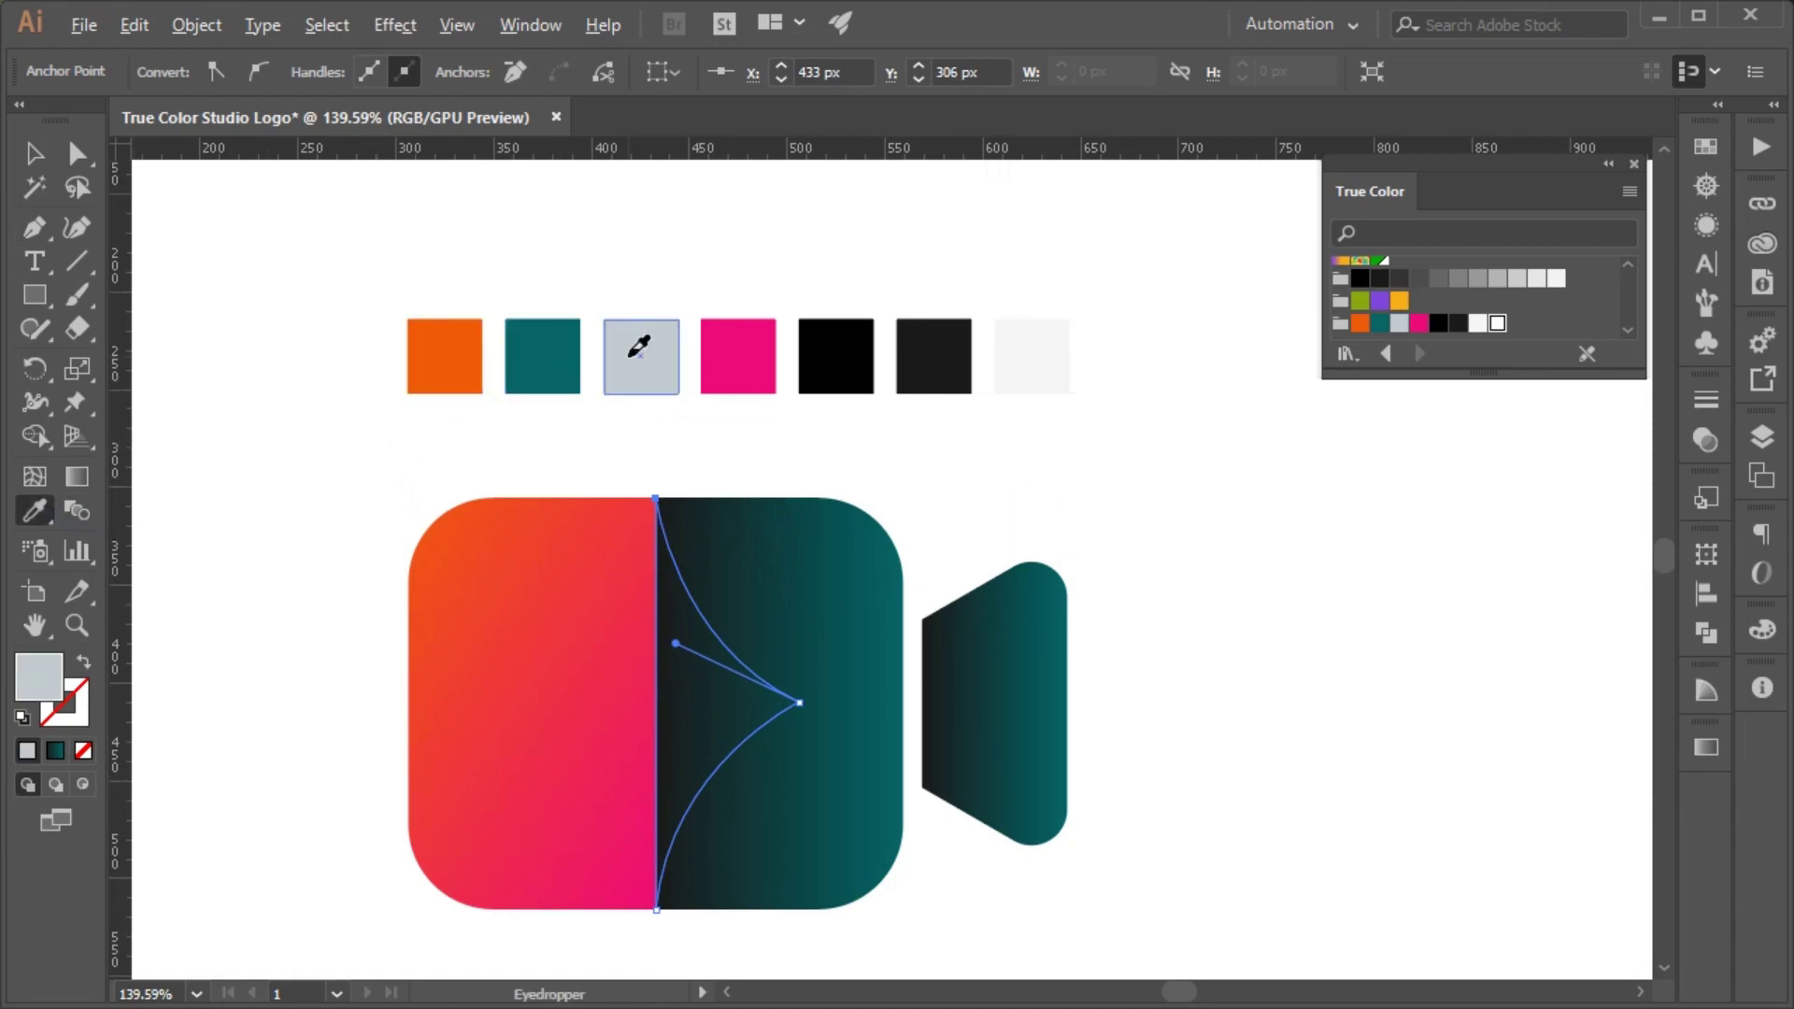
left_click(641, 354)
left_click(35, 152)
left_click(200, 373)
Step: Draw a thin curved sliver along the grey shape's lower edge, from its tip to the body's bottom, and reverse its gradient
scroll(203, 377, "down", 1)
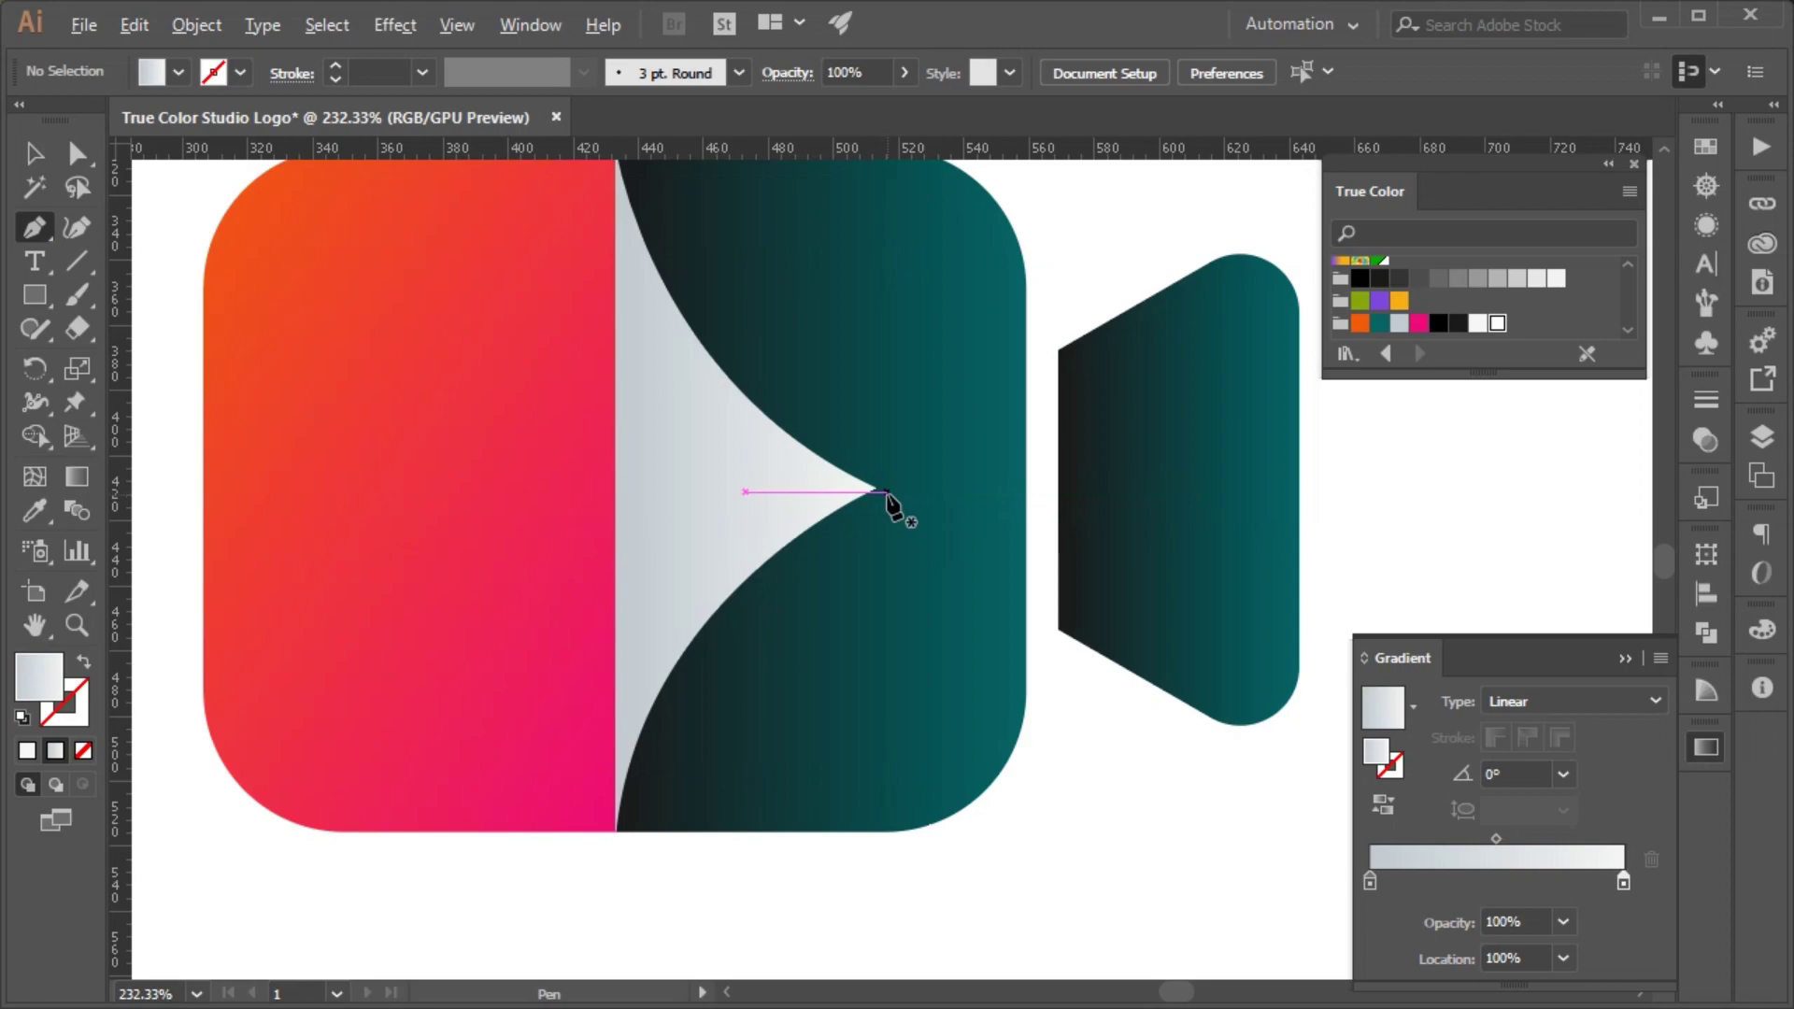
left_click(876, 489)
scroll(764, 735, "down", 2)
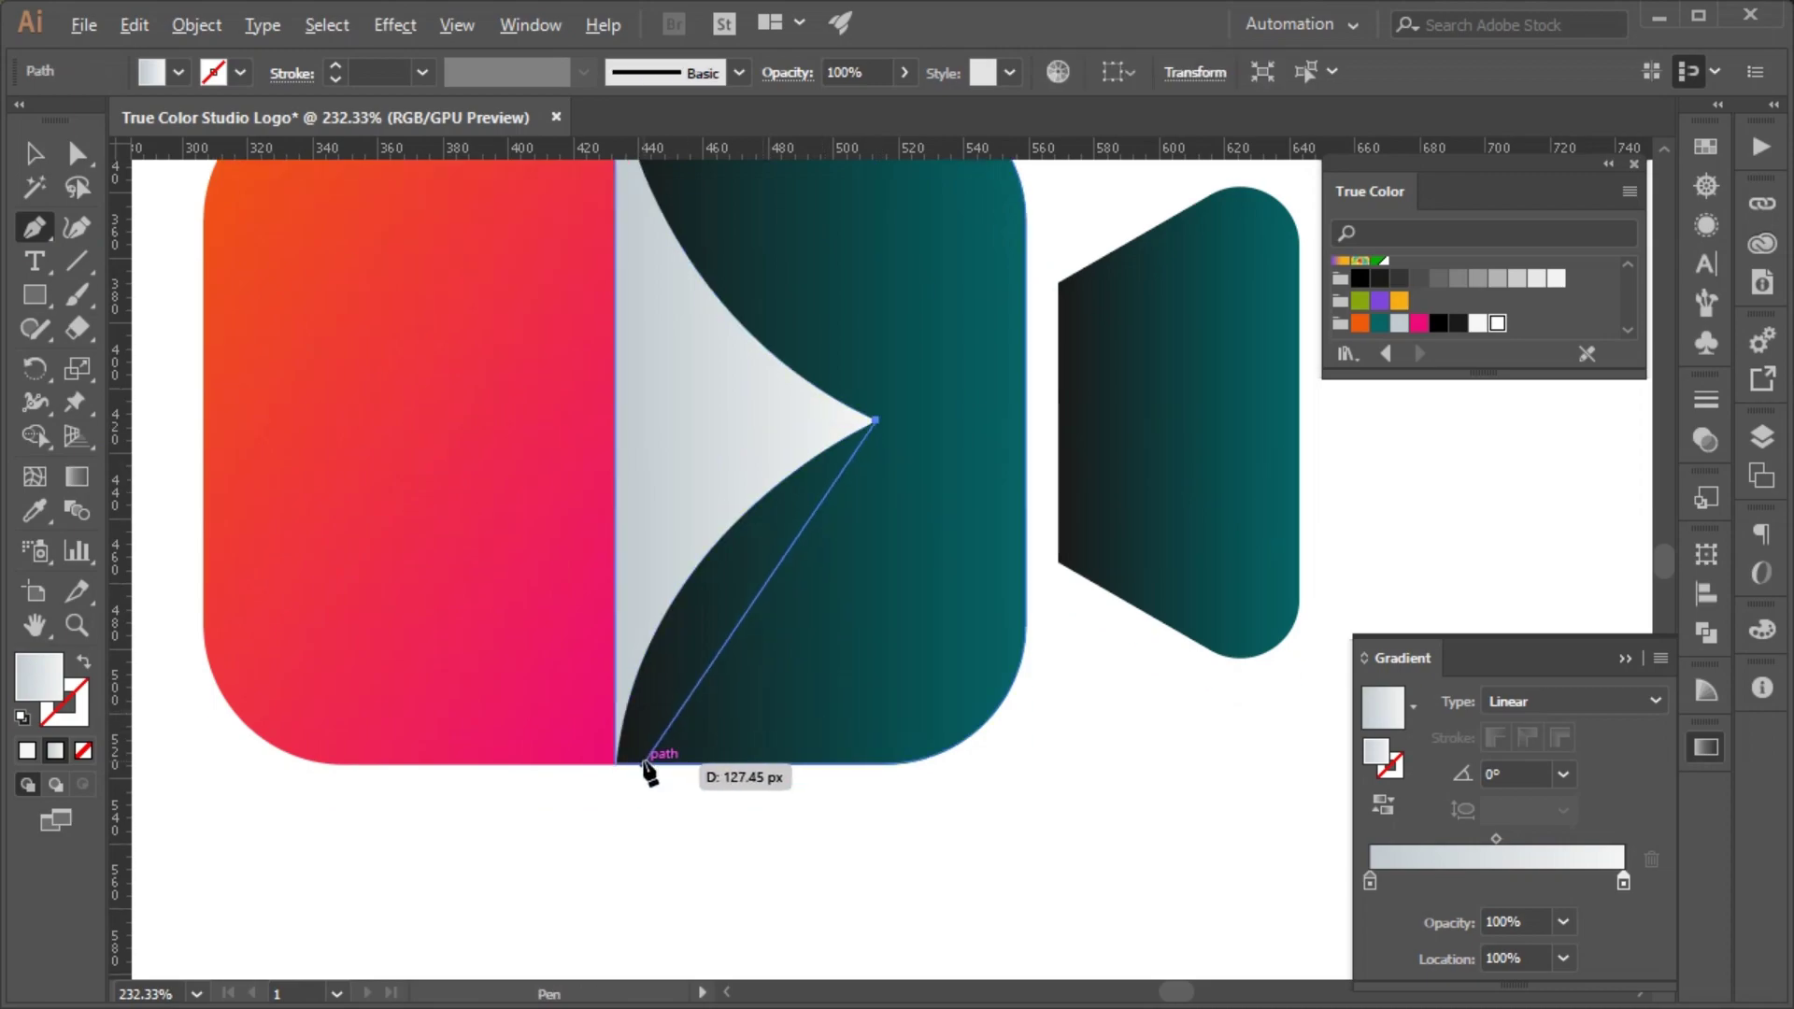
left_click_drag(644, 764, 640, 958)
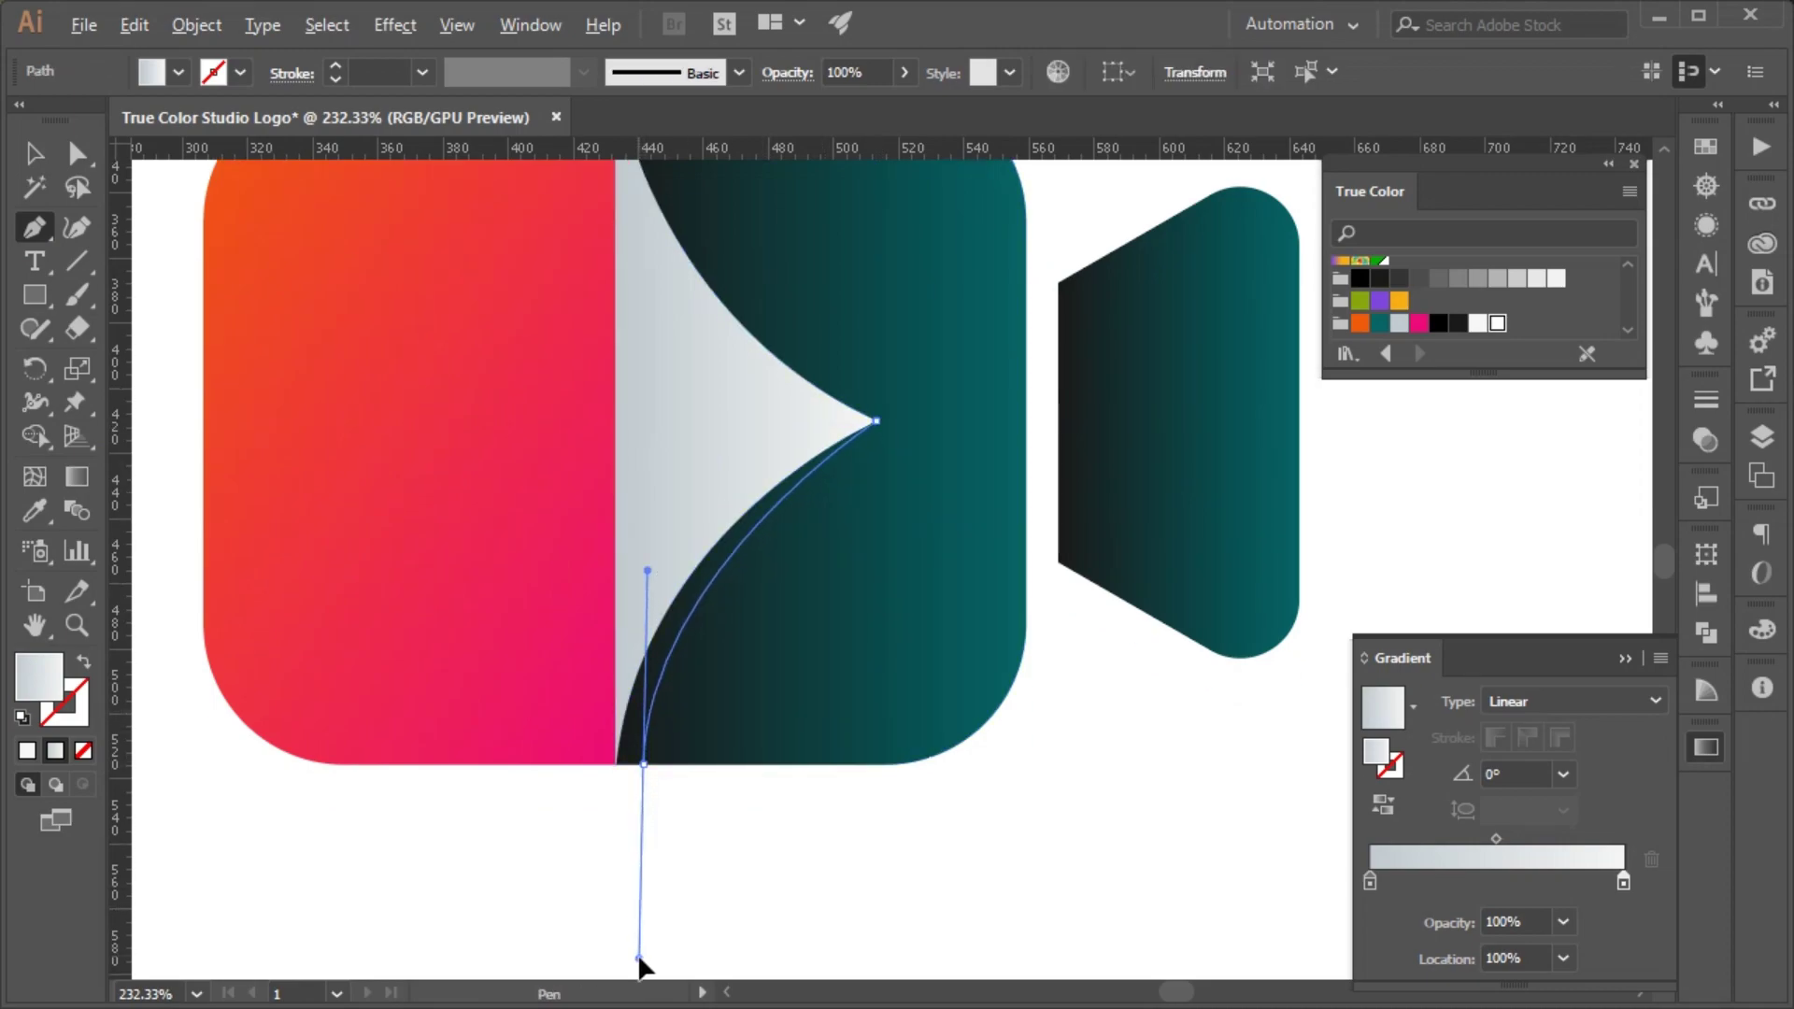
left_click(644, 764)
left_click(615, 766)
left_click_drag(625, 496, 736, 419)
left_click(876, 421)
key("v")
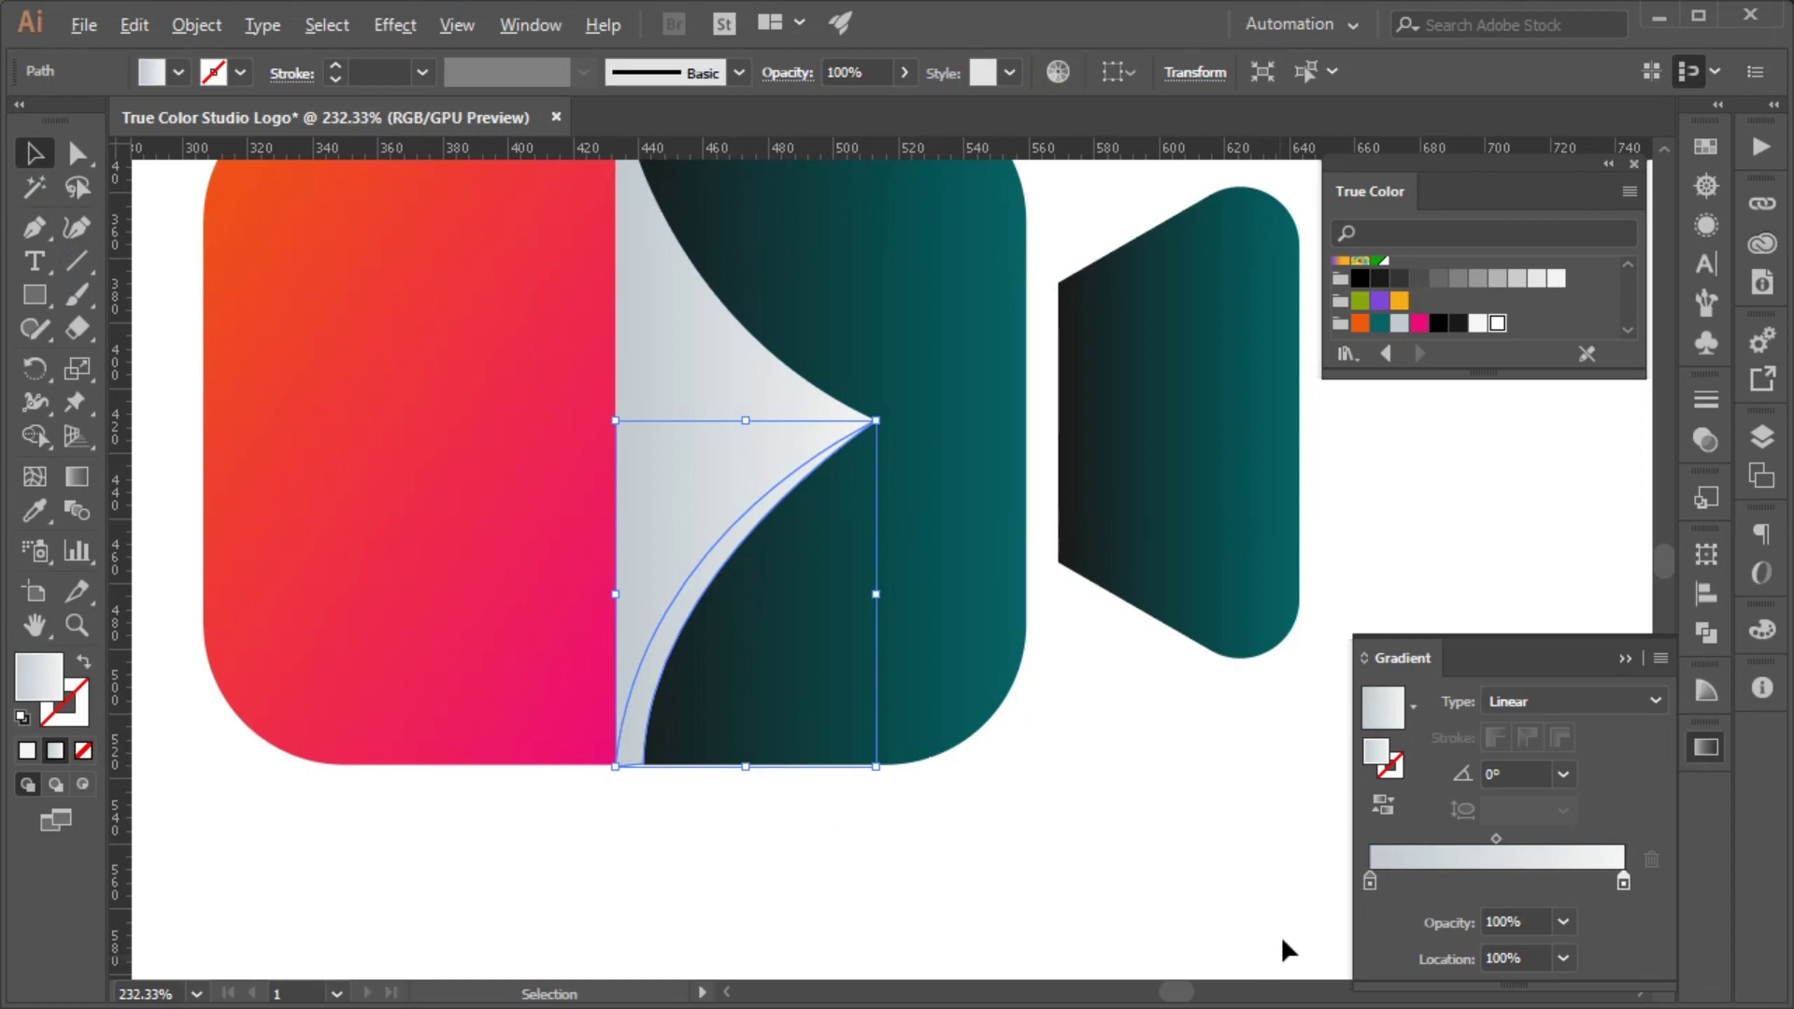
left_click(1165, 819)
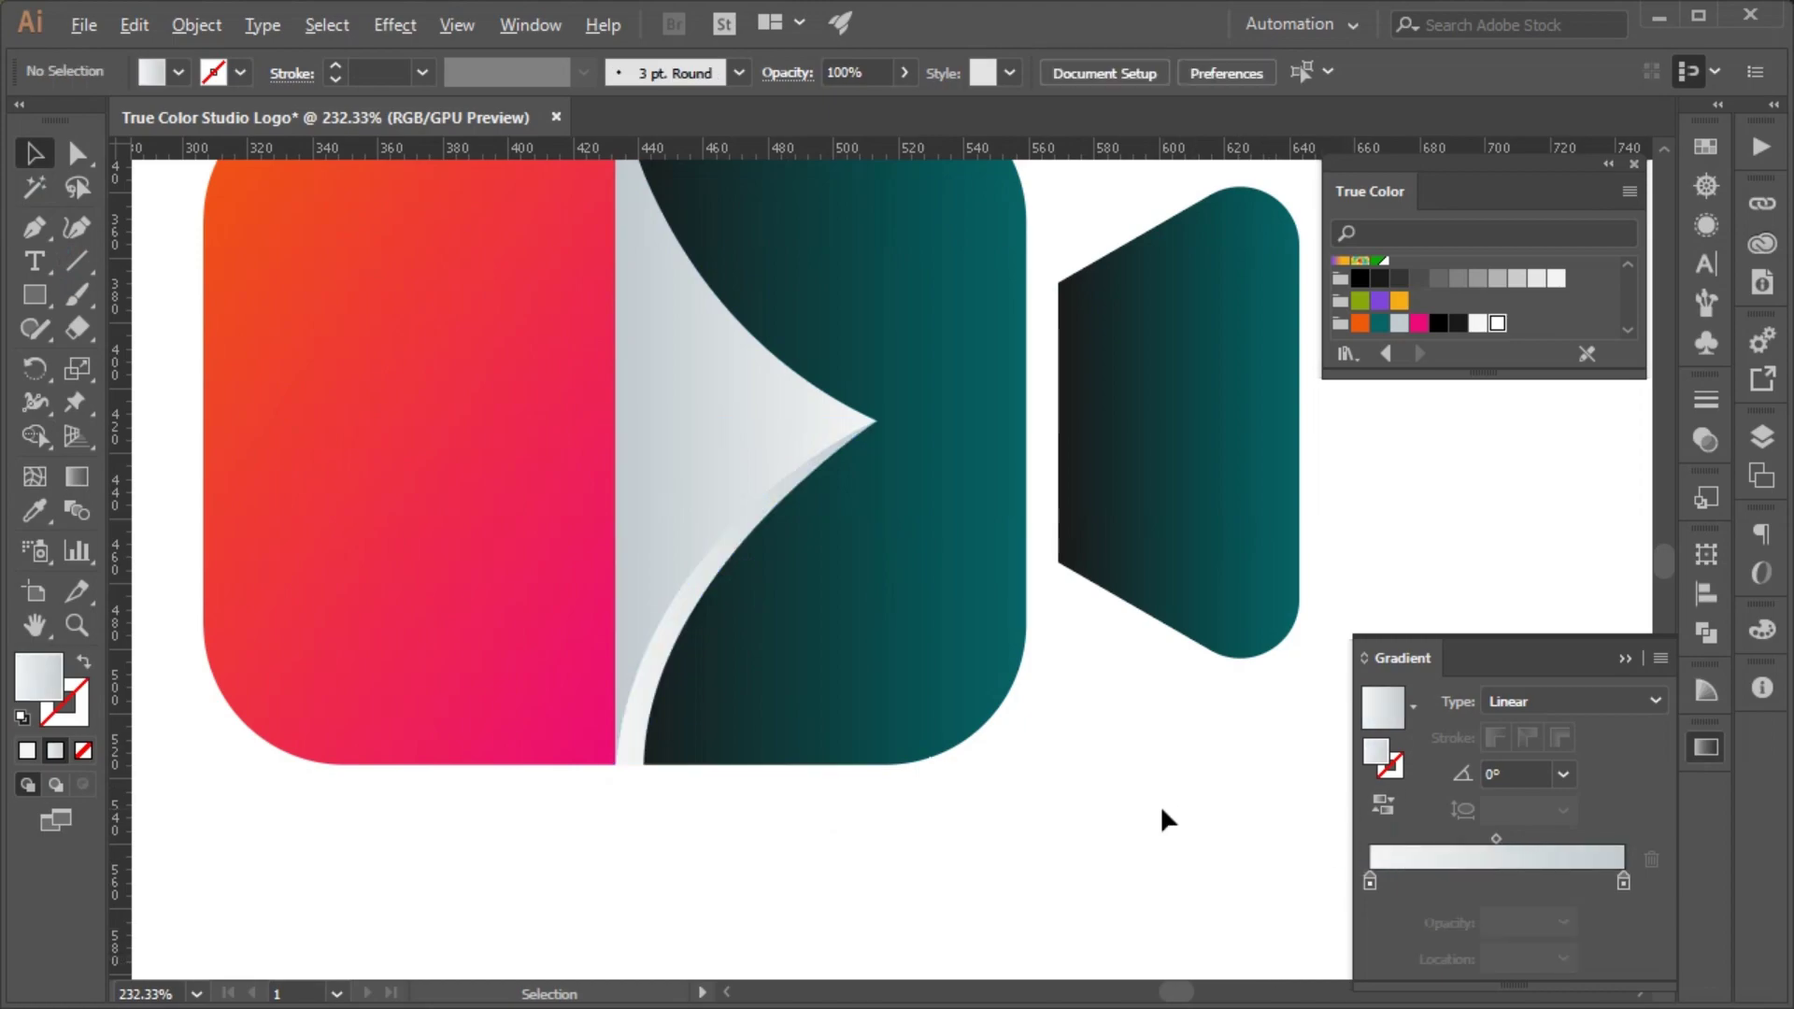
Step: Stretch the grey page-fold shape and its lower sliver slightly wider toward the body's right half
left_click(1621, 666)
key("z")
scroll(732, 865, "down", 5)
scroll(1037, 553, "down", 2)
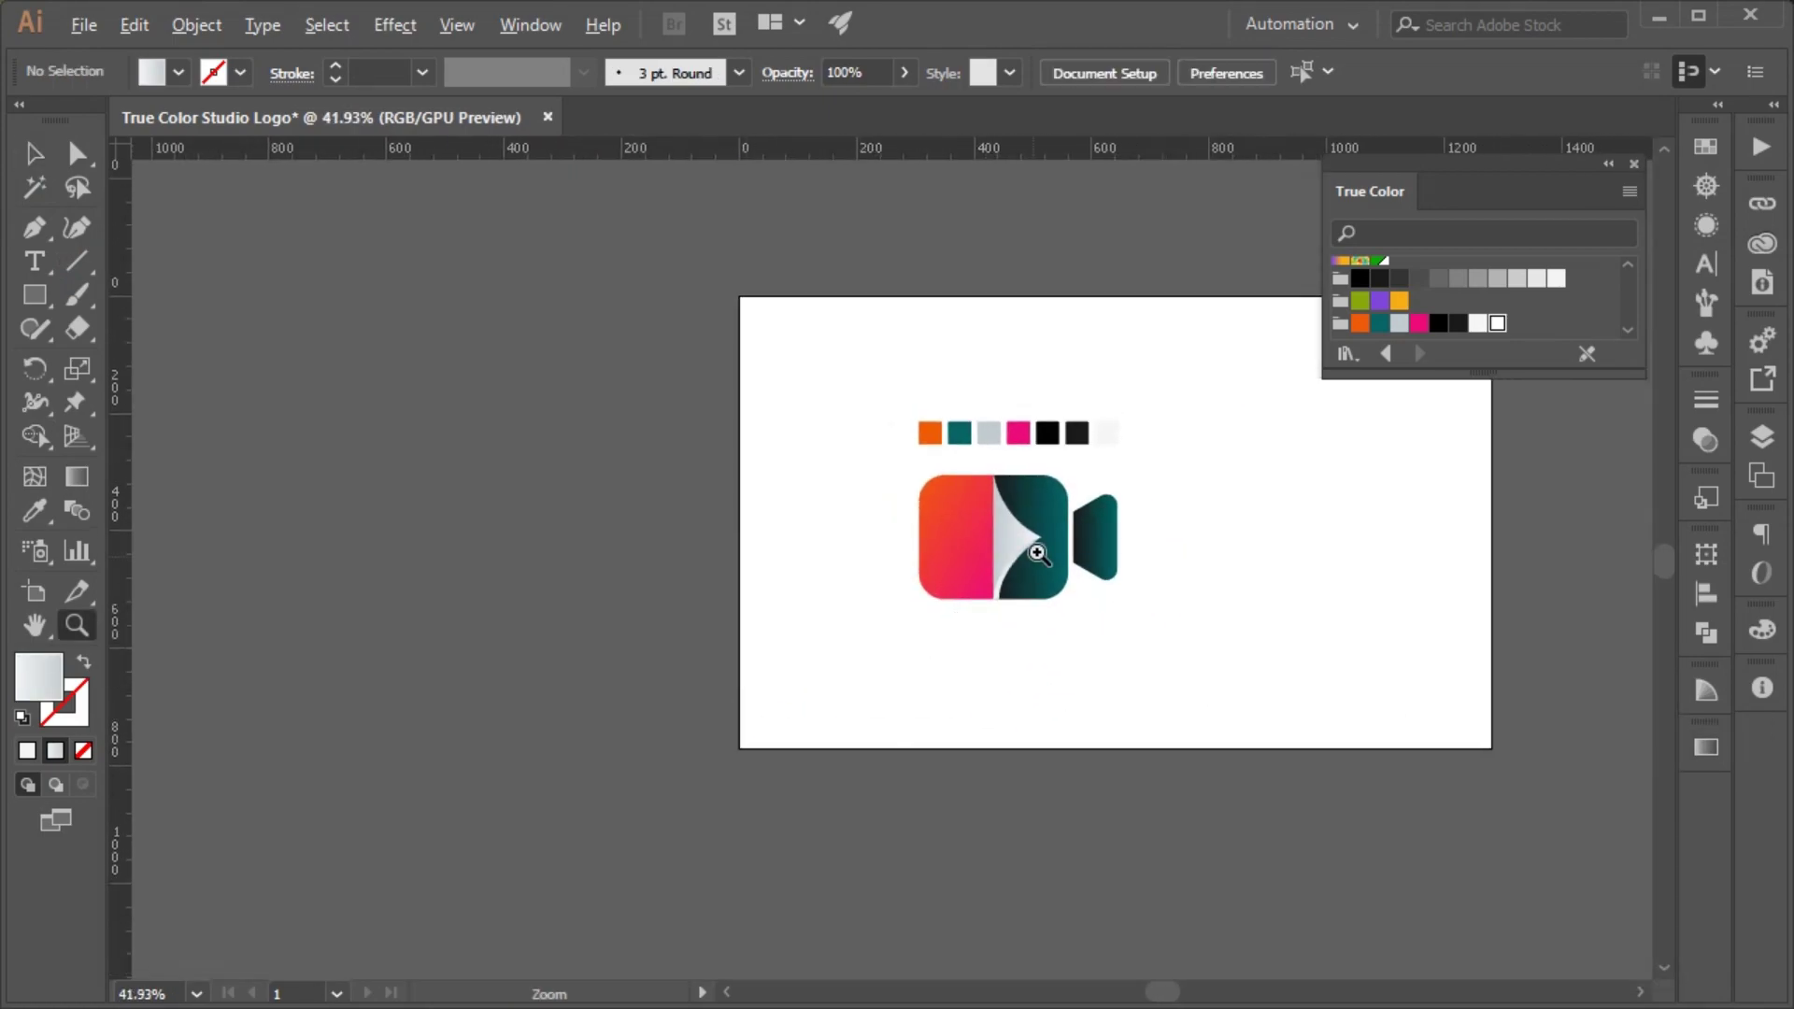
scroll(1038, 553, "up", 5)
key("v")
left_click(882, 588)
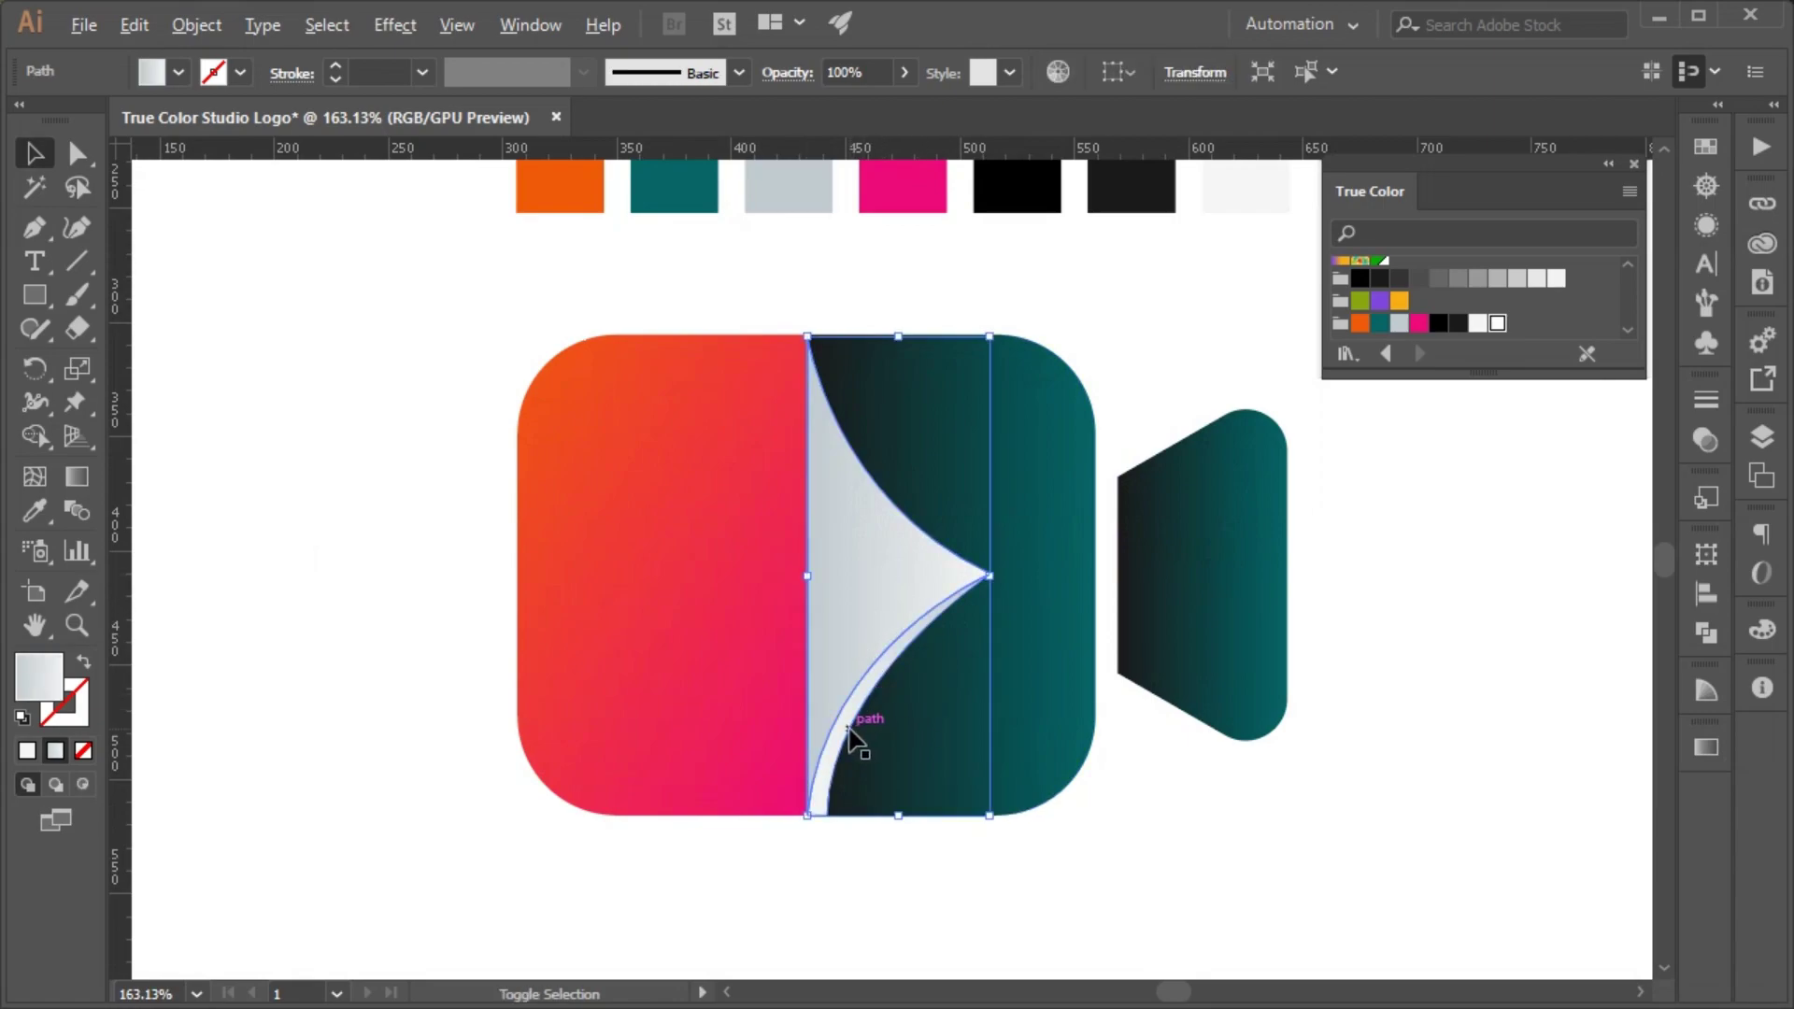
left_click_drag(996, 574, 998, 579)
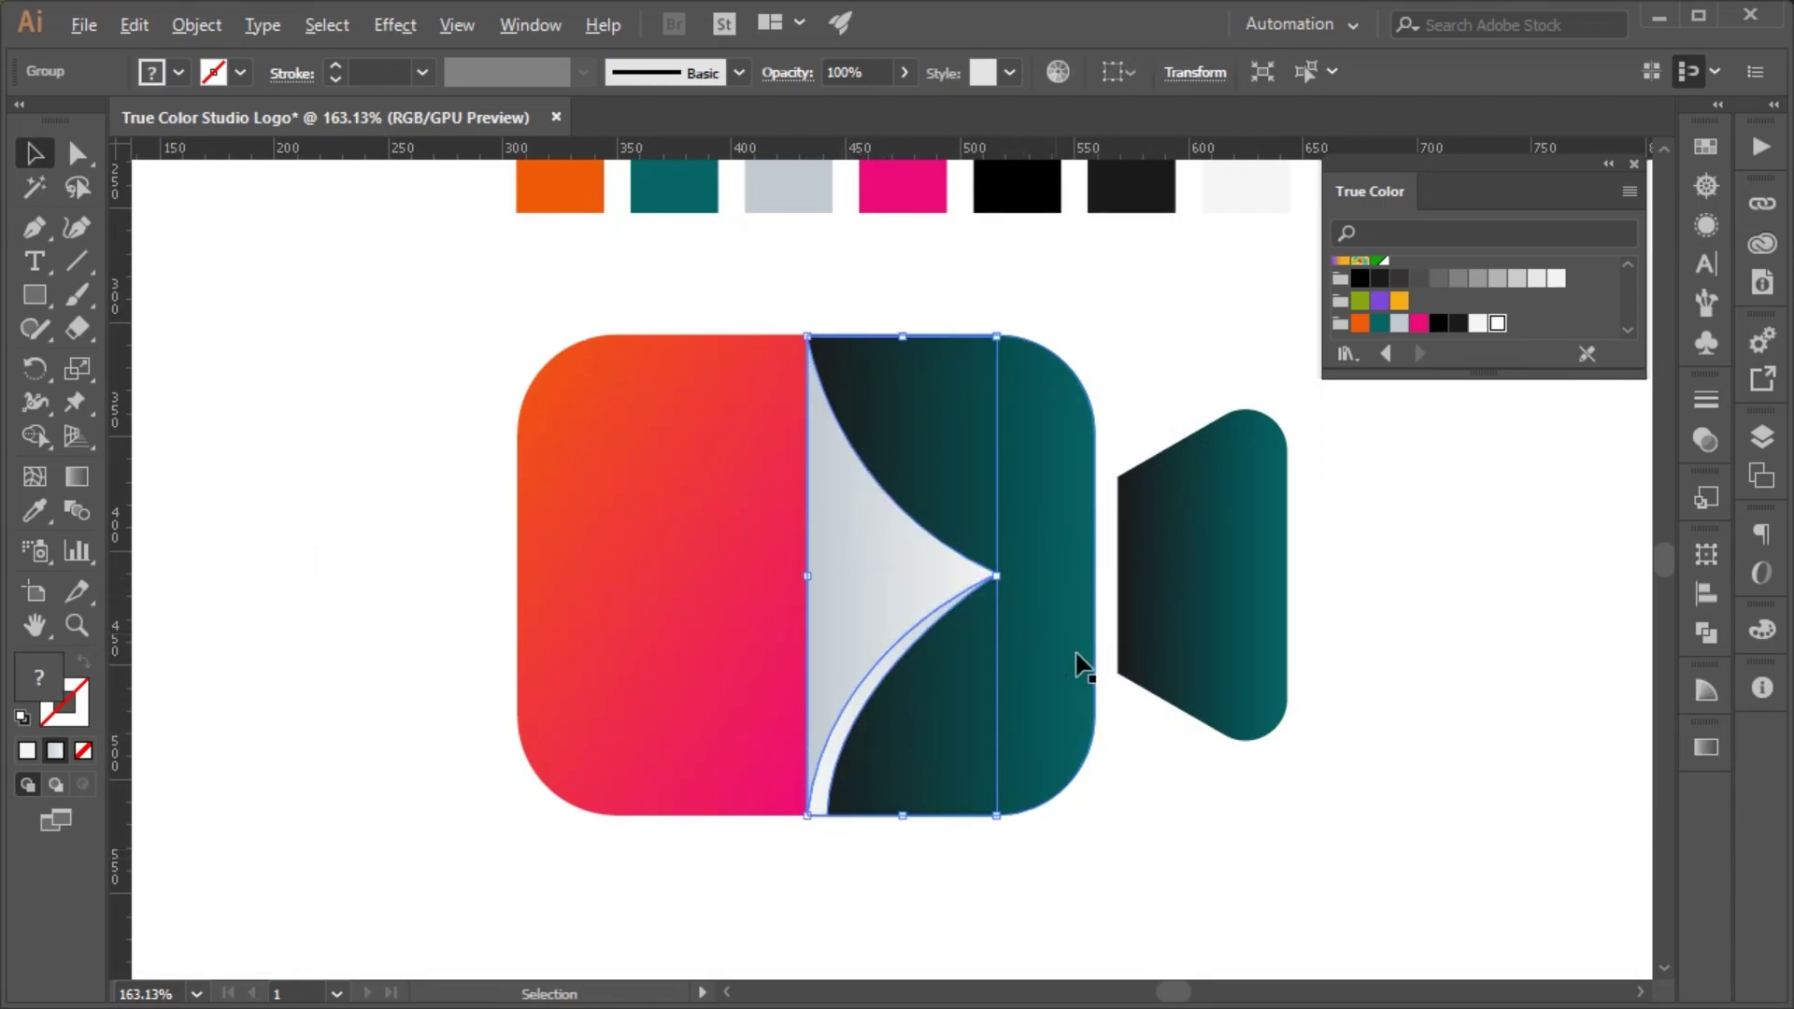
left_click(1176, 794)
scroll(911, 654, "down", 3)
left_click(892, 617)
left_click(1160, 800)
Step: Scale down the two white rounded rectangles in the body's left half and nudge the inner one slightly right
left_click_drag(1074, 775, 1046, 795)
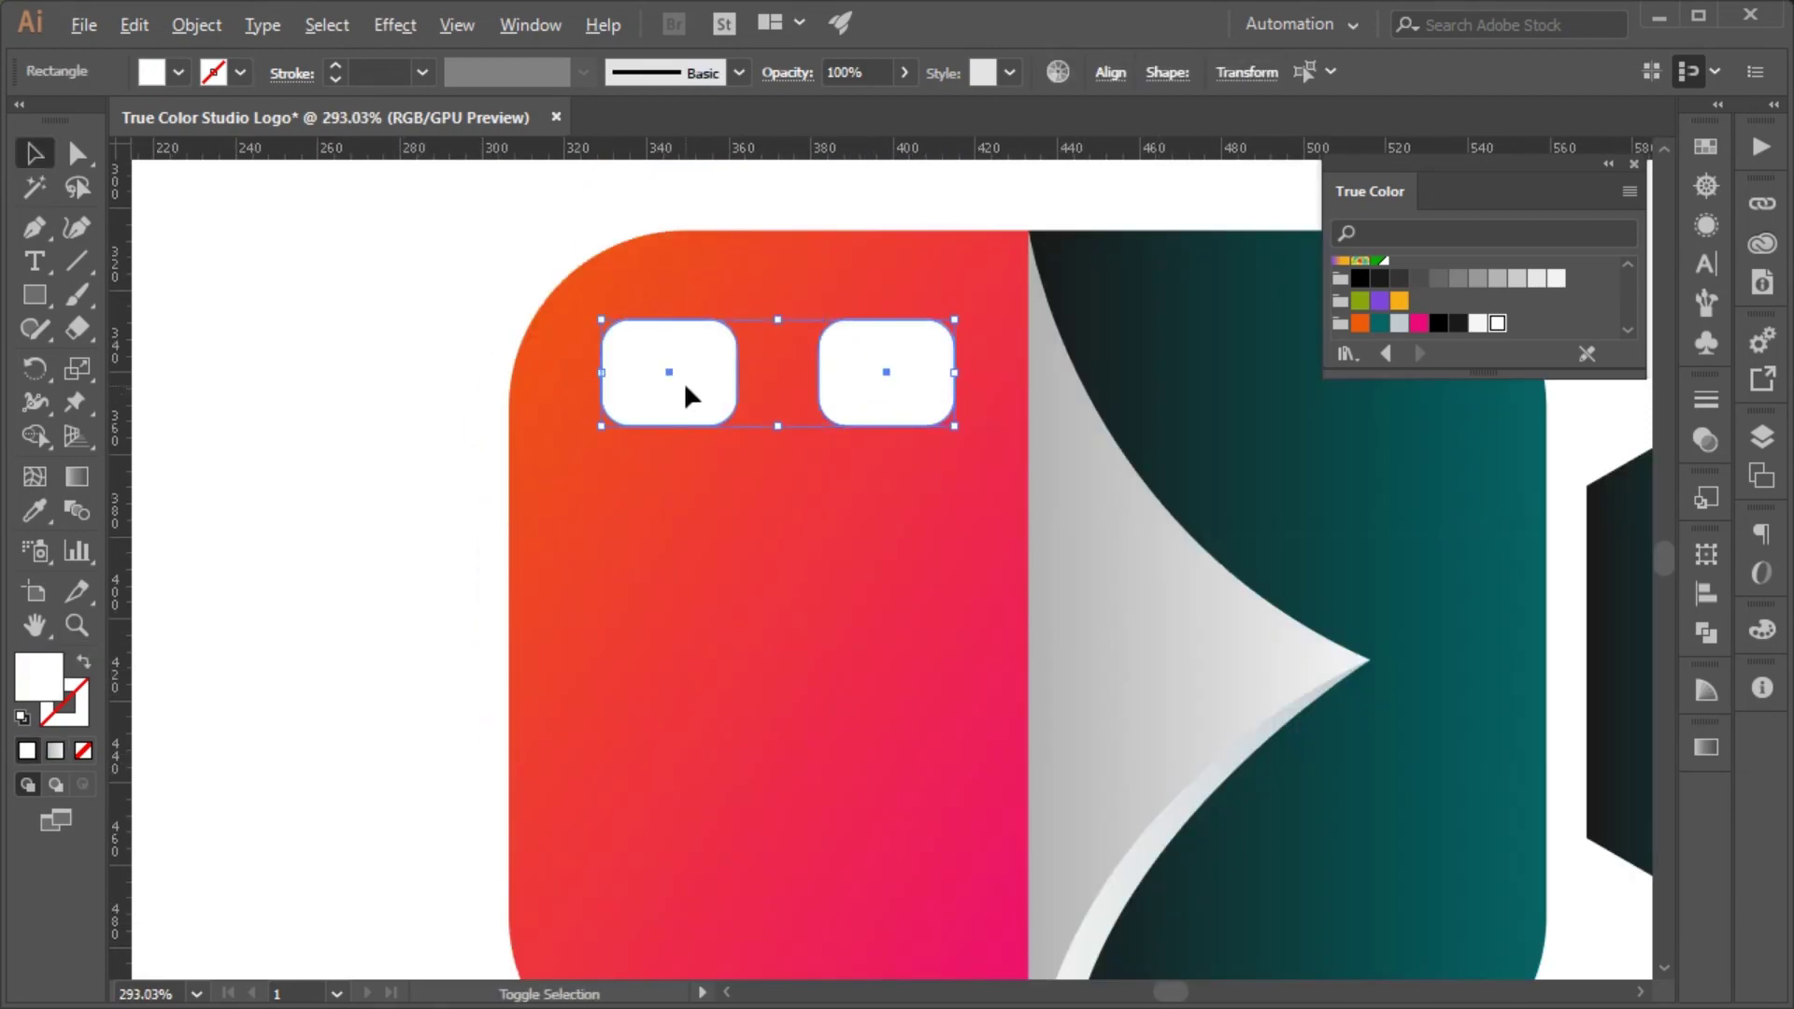
left_click(949, 416, "shift")
left_click_drag(953, 417, 919, 431)
left_click(869, 369)
key("Right")
key("Right")
key("Right")
key("Right")
Step: Nudge both white rounded rectangles slightly up toward the body's upper edge
left_click(659, 409)
left_click(873, 368, "shift")
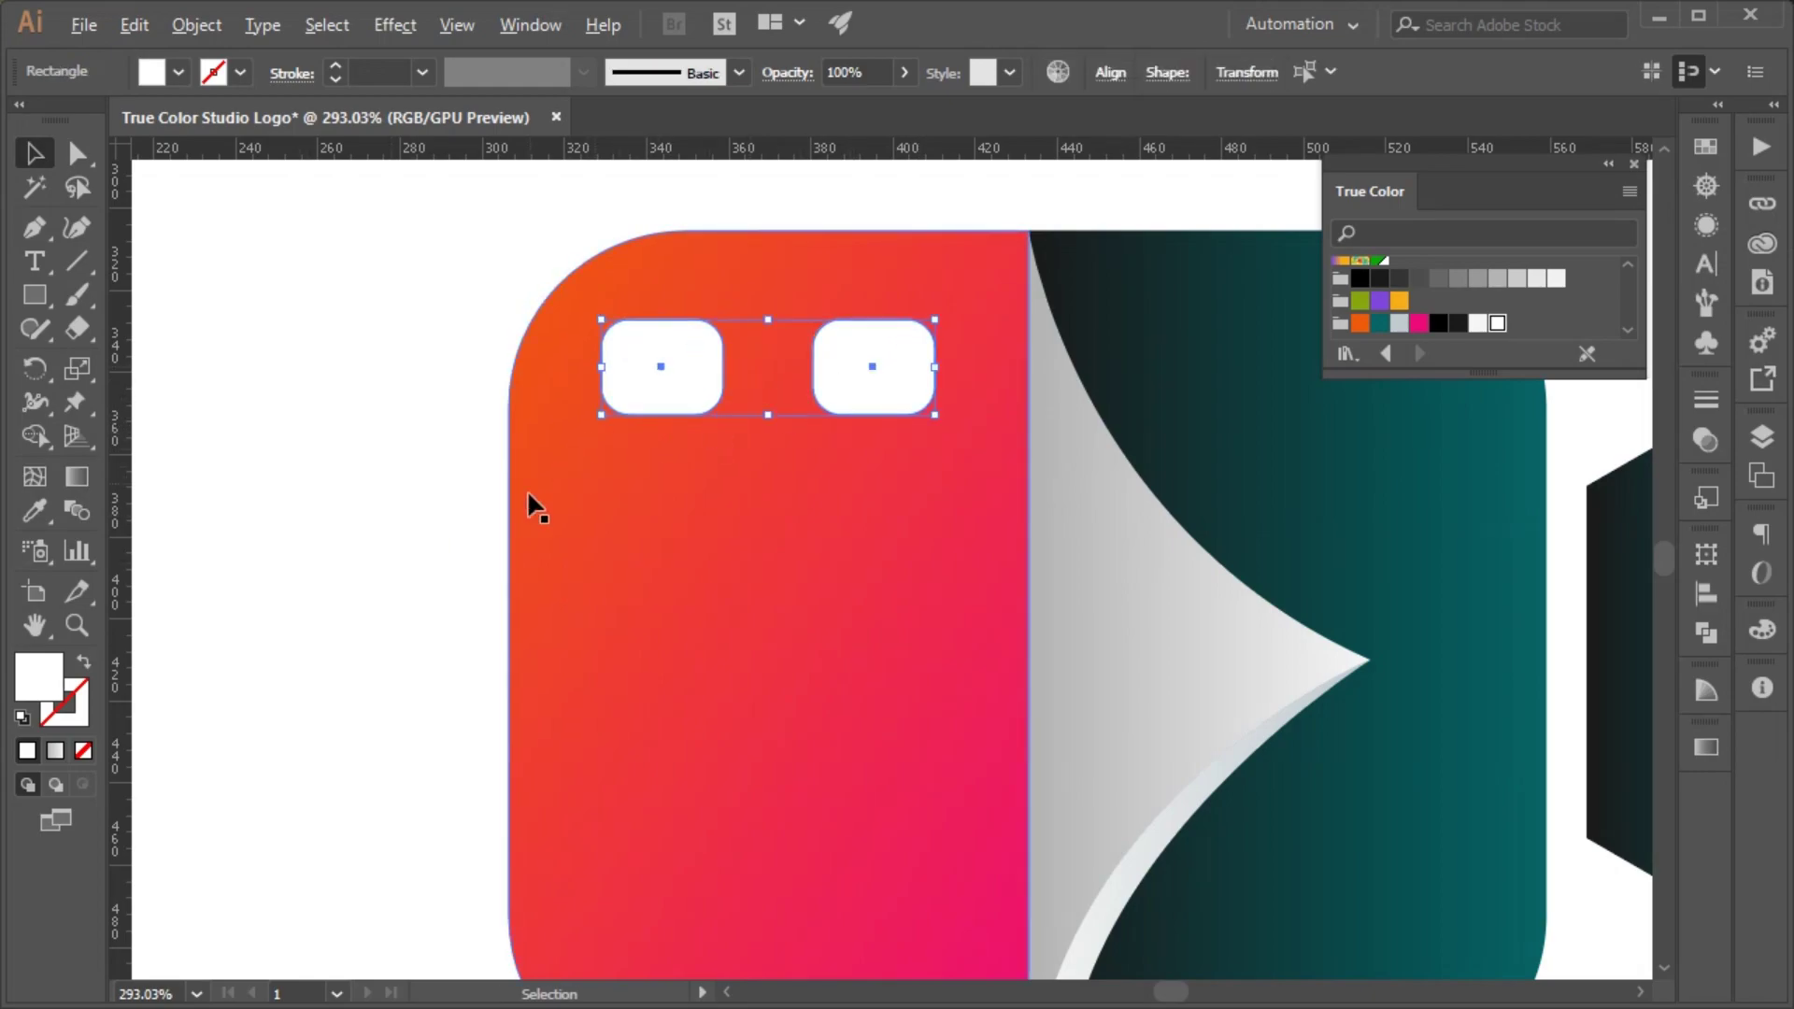
scroll(648, 552, "down", 3)
scroll(635, 547, "up", 2)
key("Up")
key("Up")
key("Up")
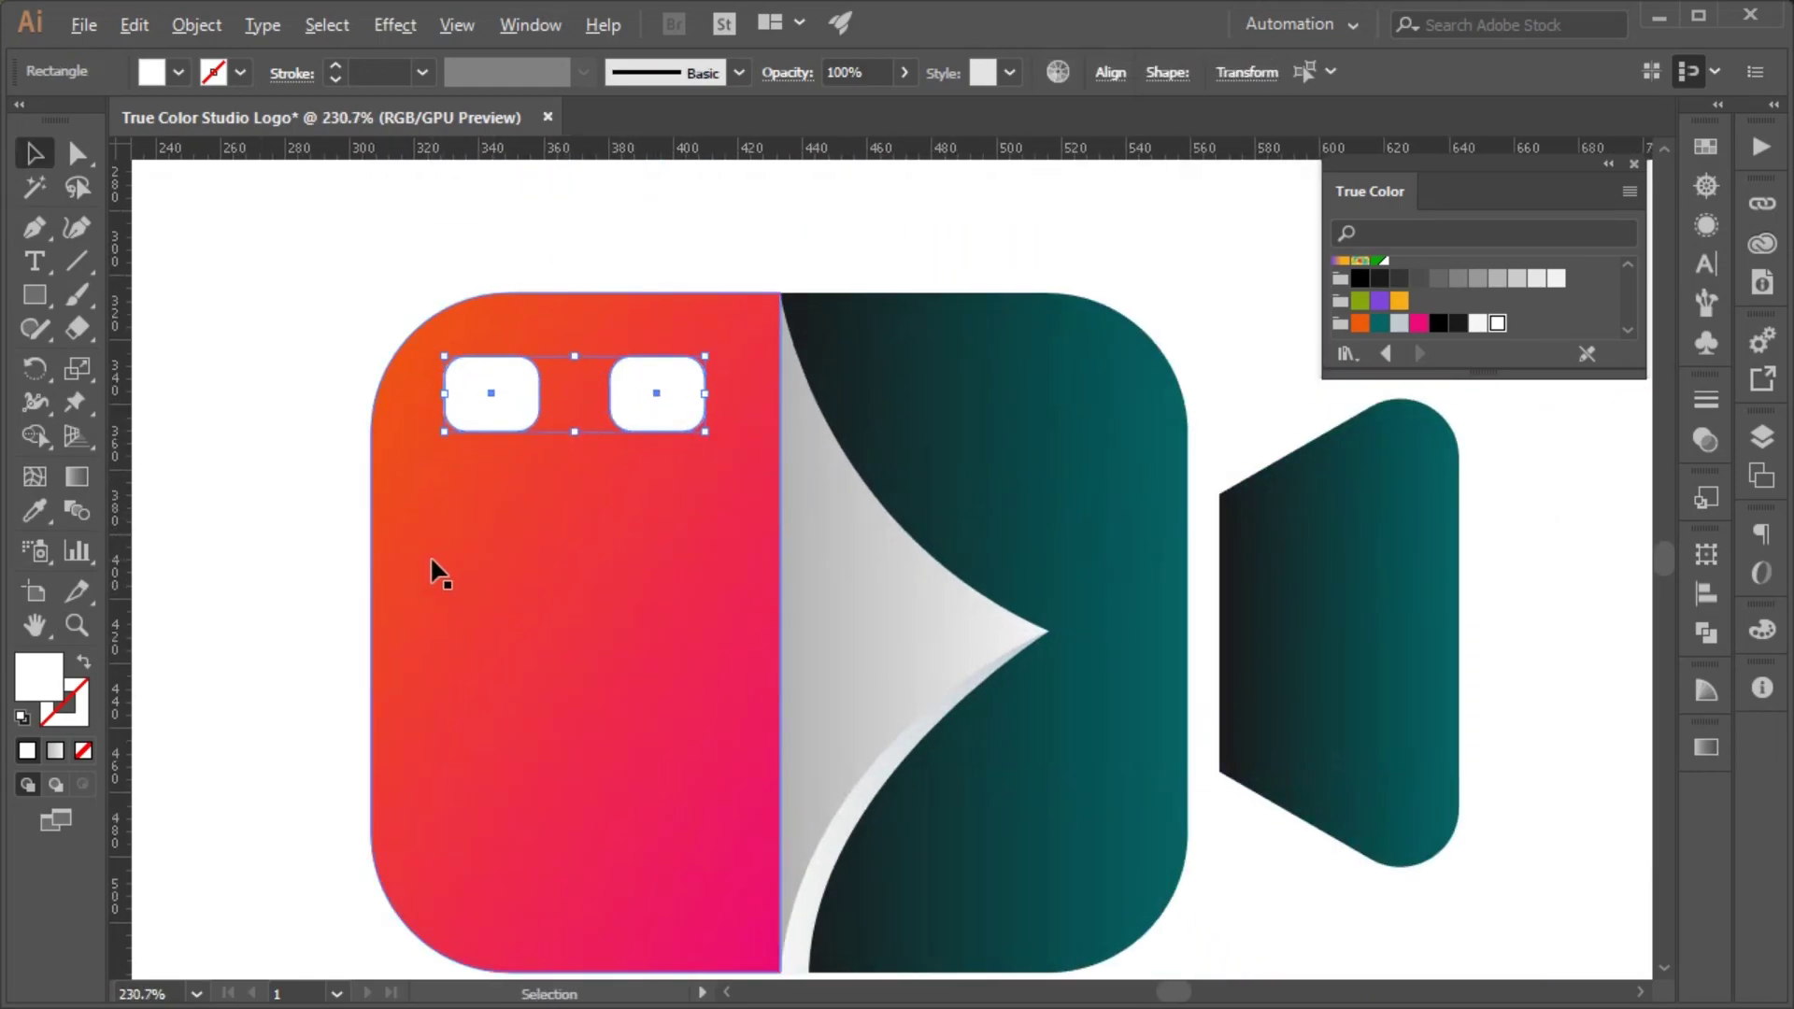
Step: Duplicate the pair of white rounded rectangles into the teal right half, level with the originals
left_click_drag(668, 397, 1091, 400)
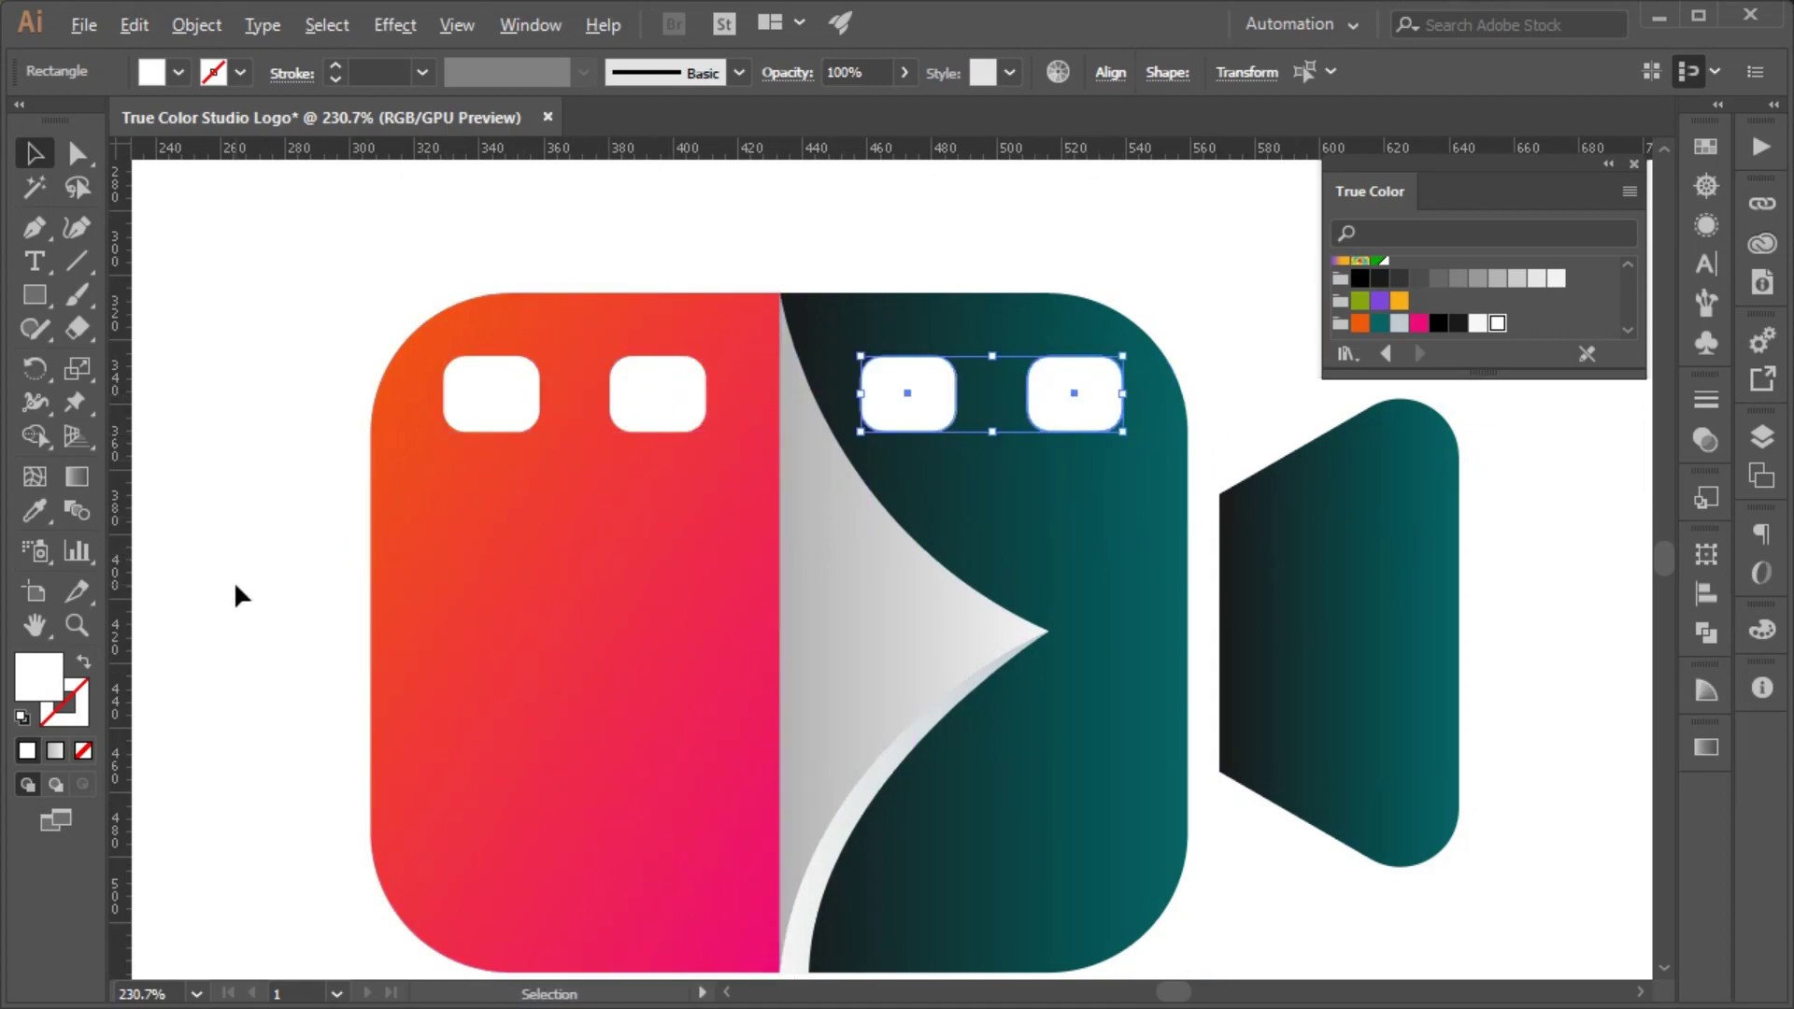
key("Left")
key("Left")
key("Left")
scroll(277, 533, "down", 2)
left_click(276, 532)
Step: Duplicate the row of four white rounded rectangles along the body's lower edge, directly below the originals
left_click(491, 327)
left_click(645, 336, "shift")
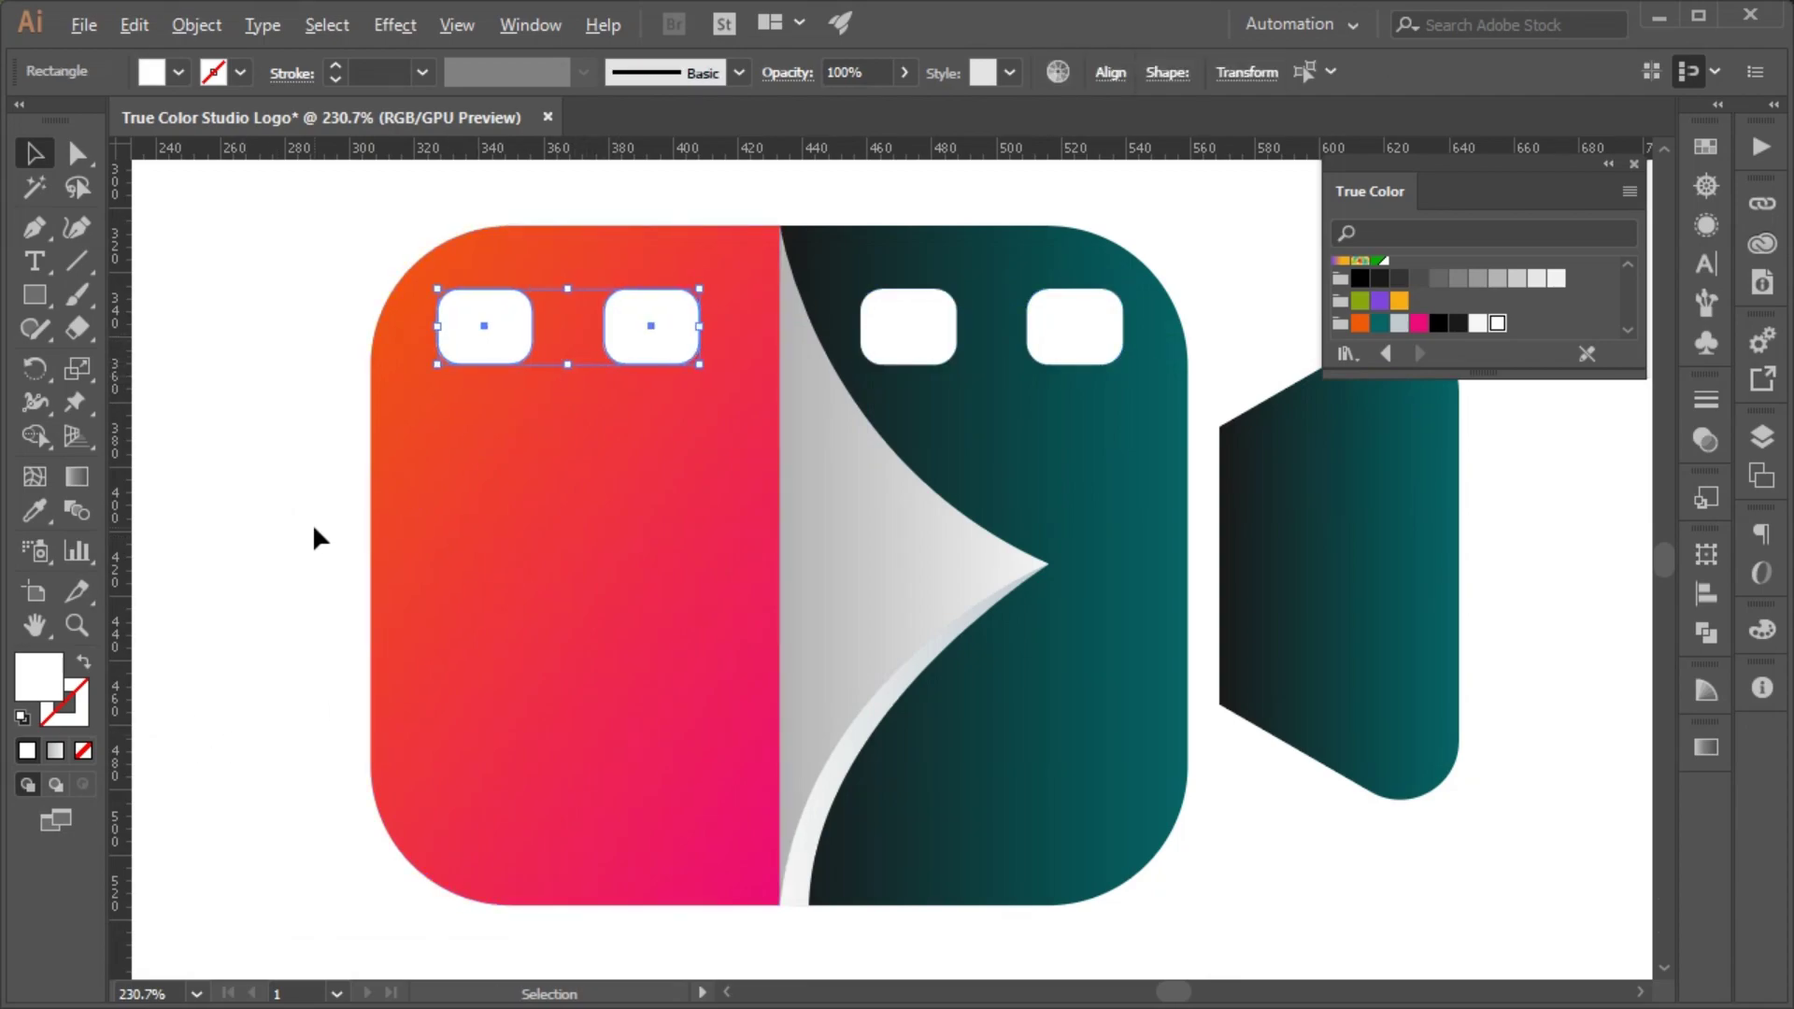
left_click_drag(1084, 317, 1084, 806)
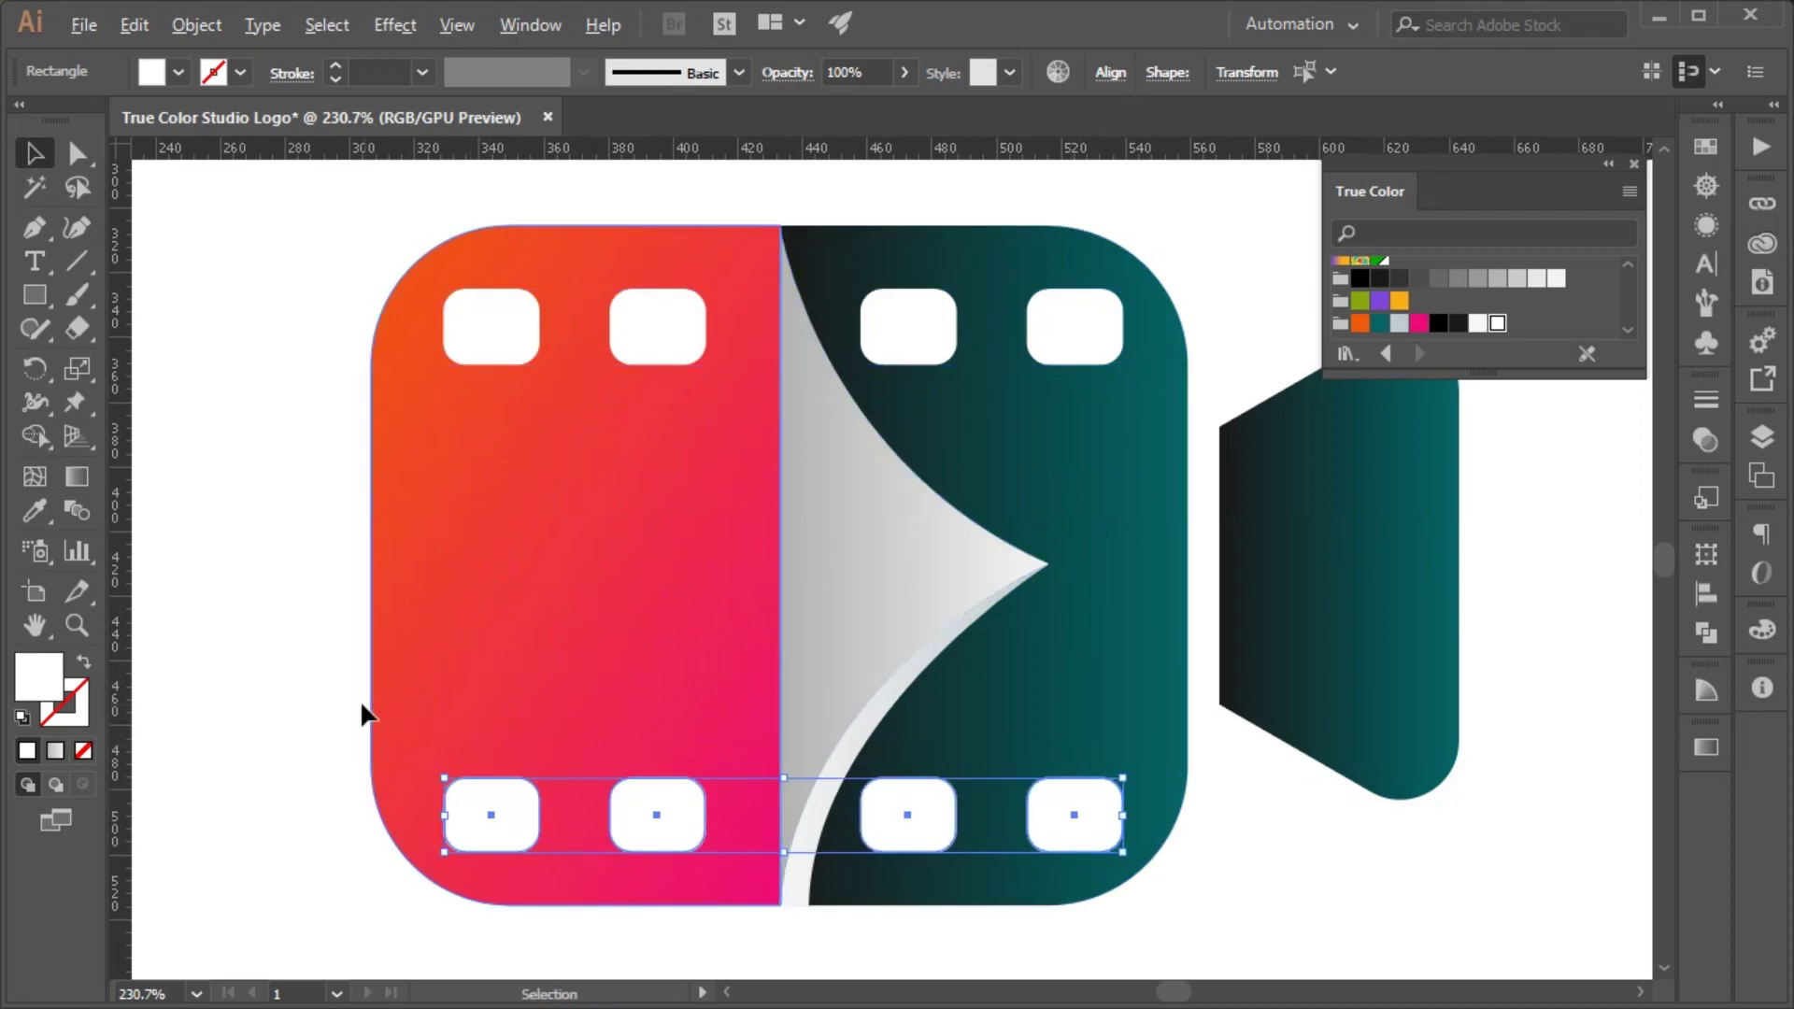
left_click(312, 713)
Step: Draw a vertical line between the upper and lower outer holes of the left half, along their outer edges
key("z")
left_click(605, 765, "alt")
left_click(828, 703, "alt")
left_click(828, 702, "alt")
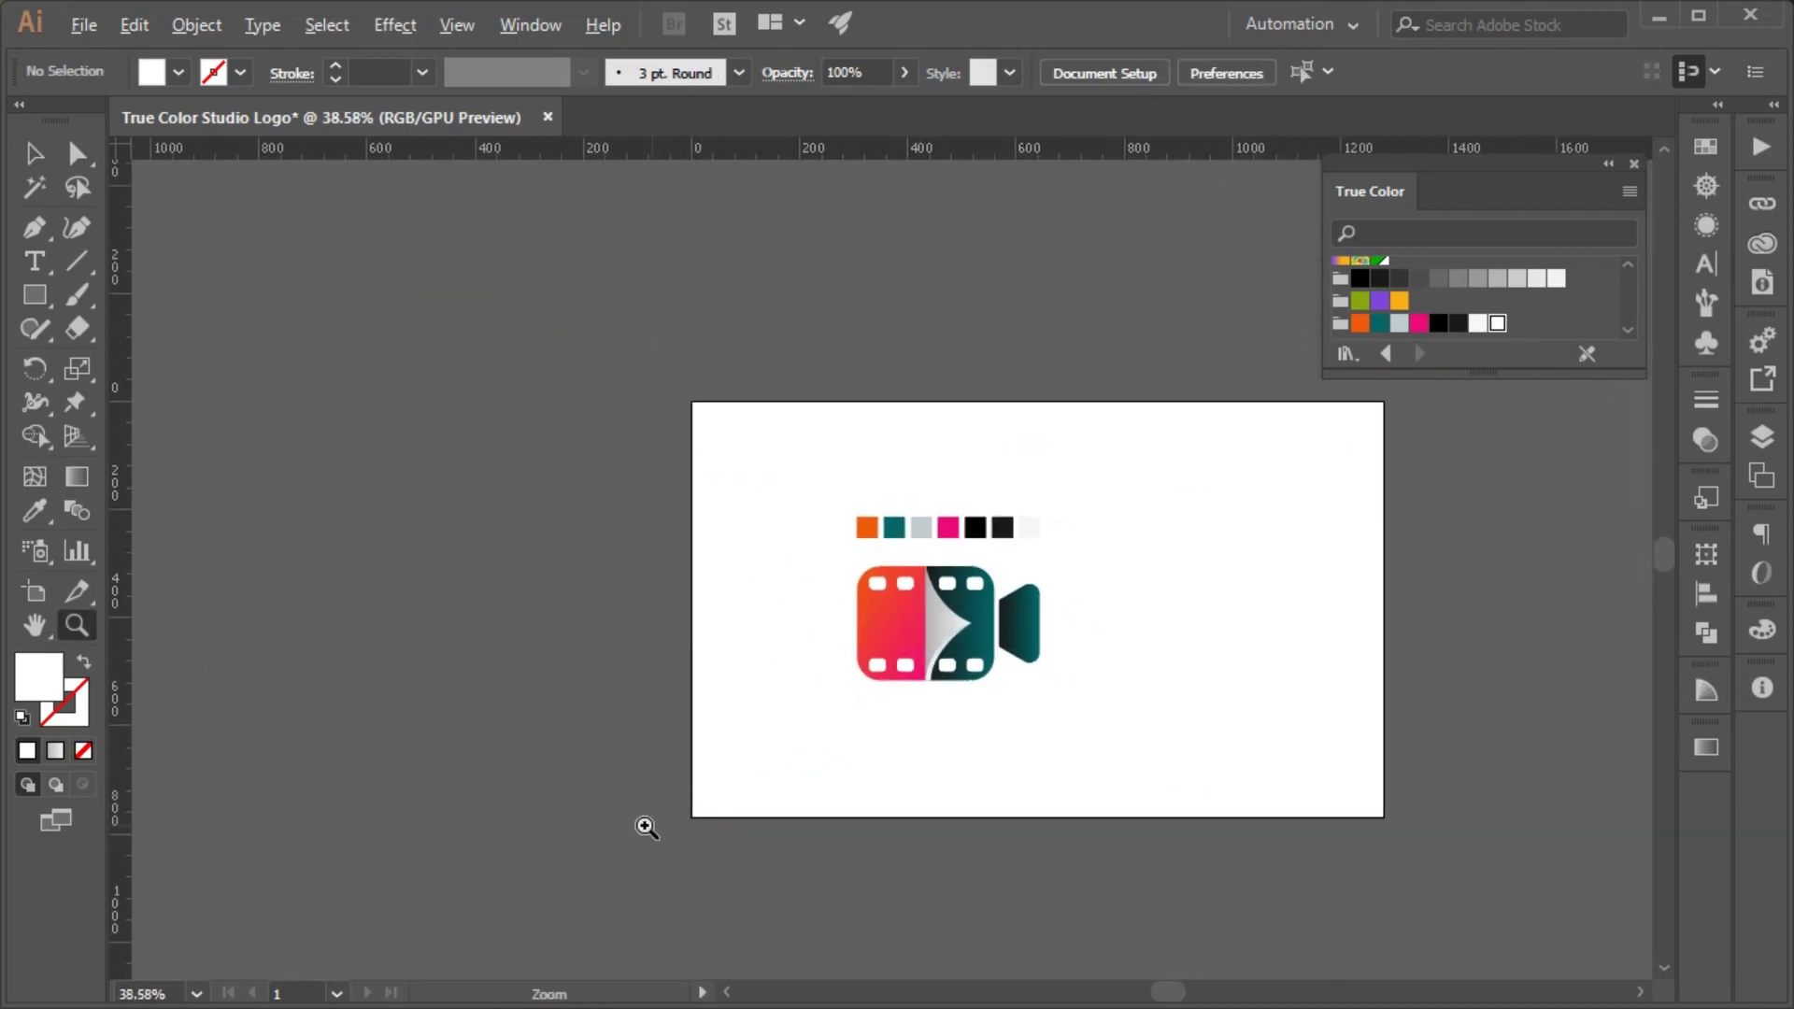
left_click_drag(910, 635, 1289, 761)
key("v")
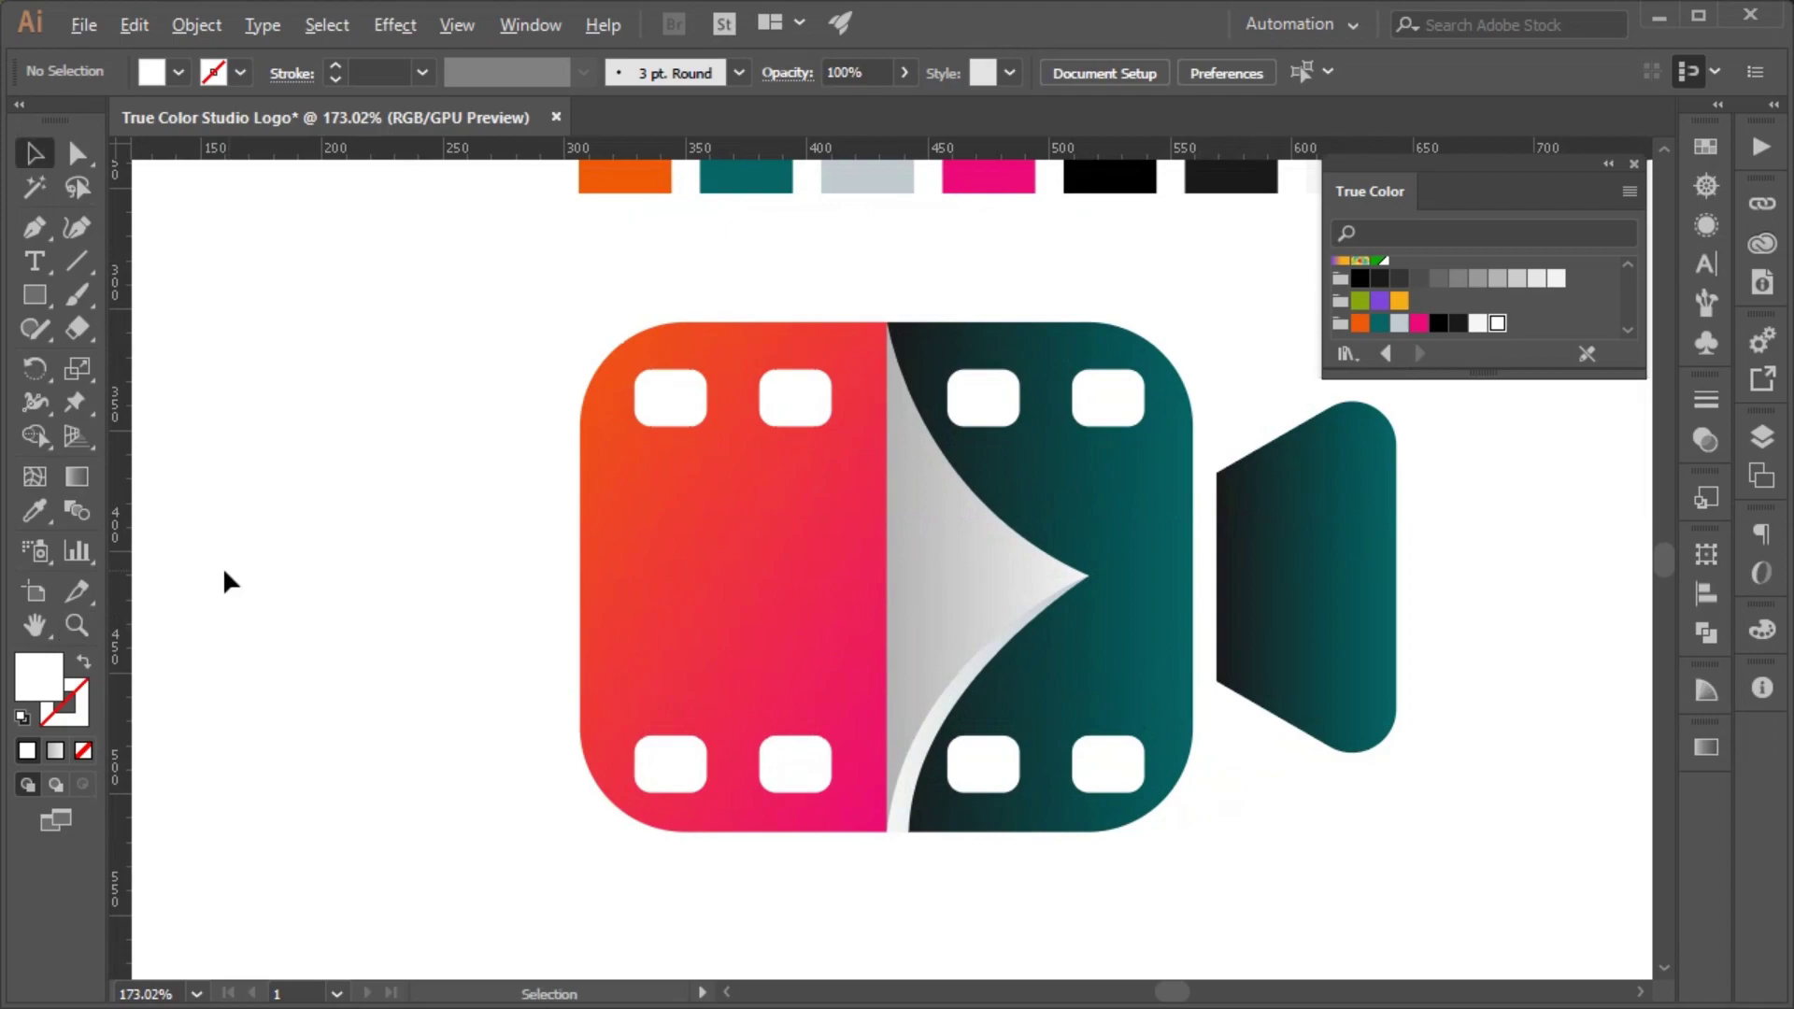
left_click(84, 261)
left_click_drag(635, 490, 635, 693)
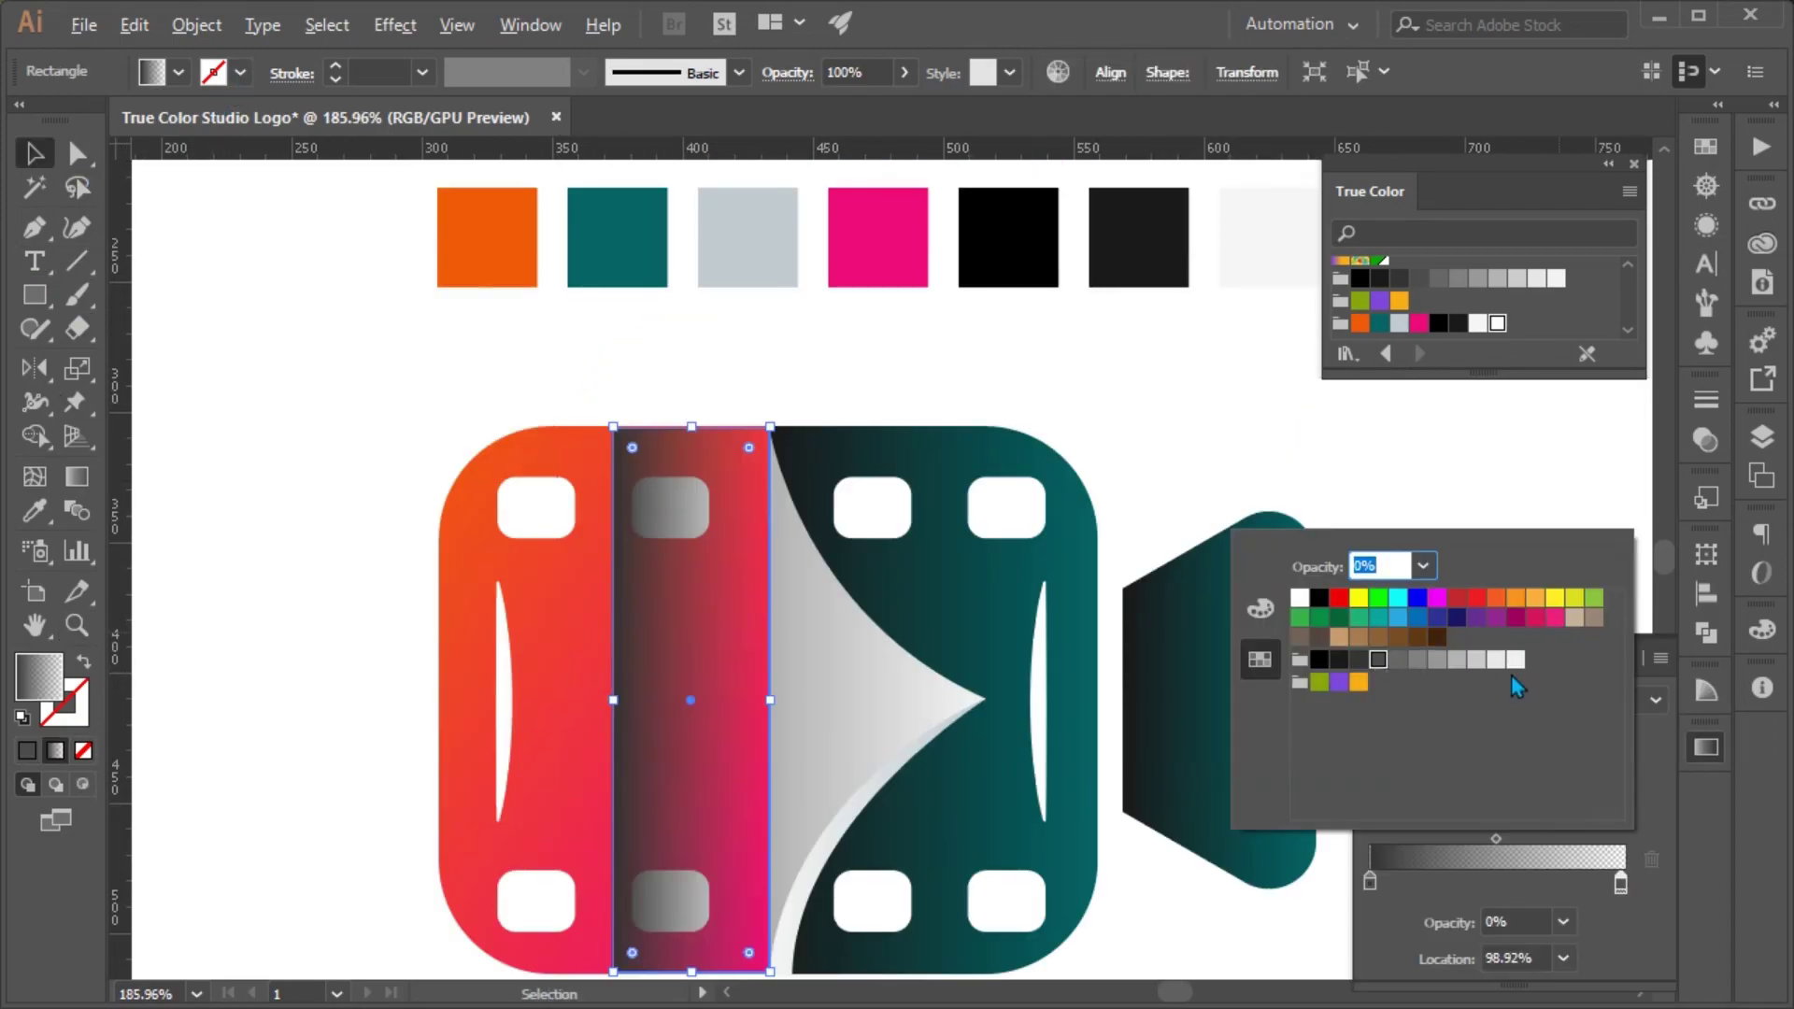
Step: Recolor the shadow strip's transparent gradient stop with the lightest grey swatch and reverse the gradient
left_click(1517, 660)
left_click(254, 328)
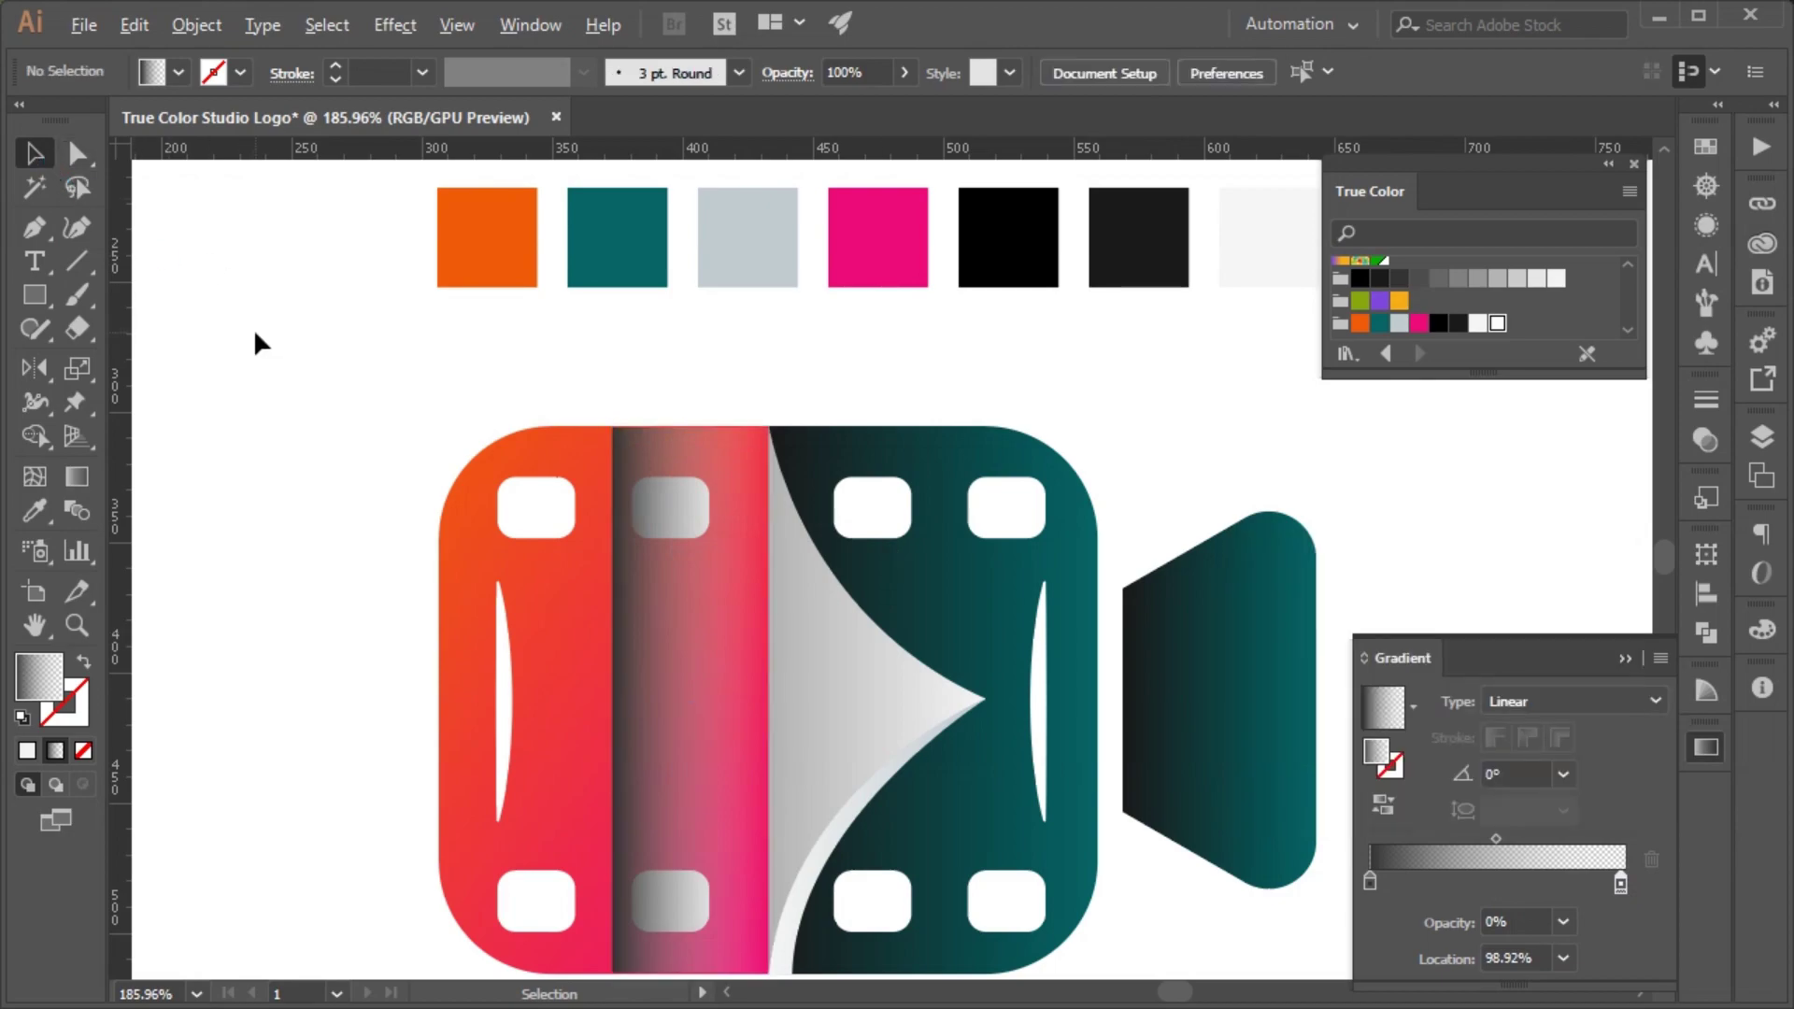
left_click(654, 681)
left_click(1386, 809)
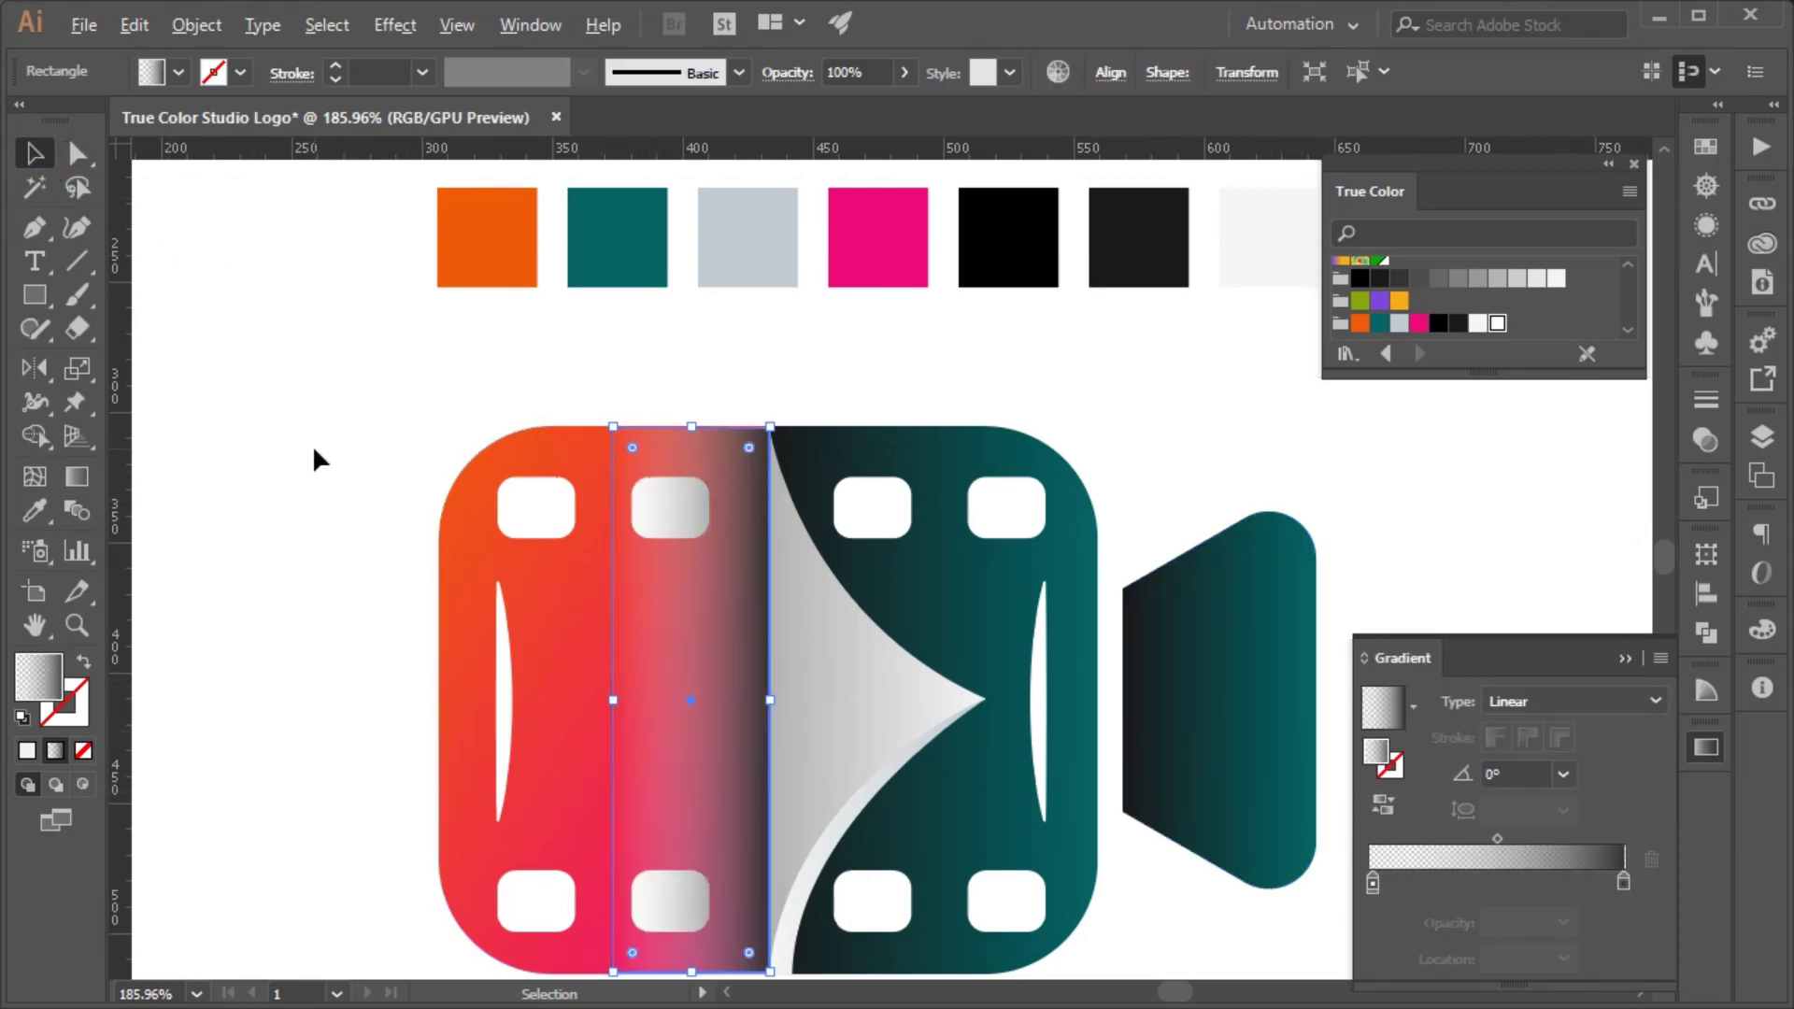
Step: Make the shadow strip gradient's dark stop black and set the strip's opacity to 38%
left_click(1374, 884)
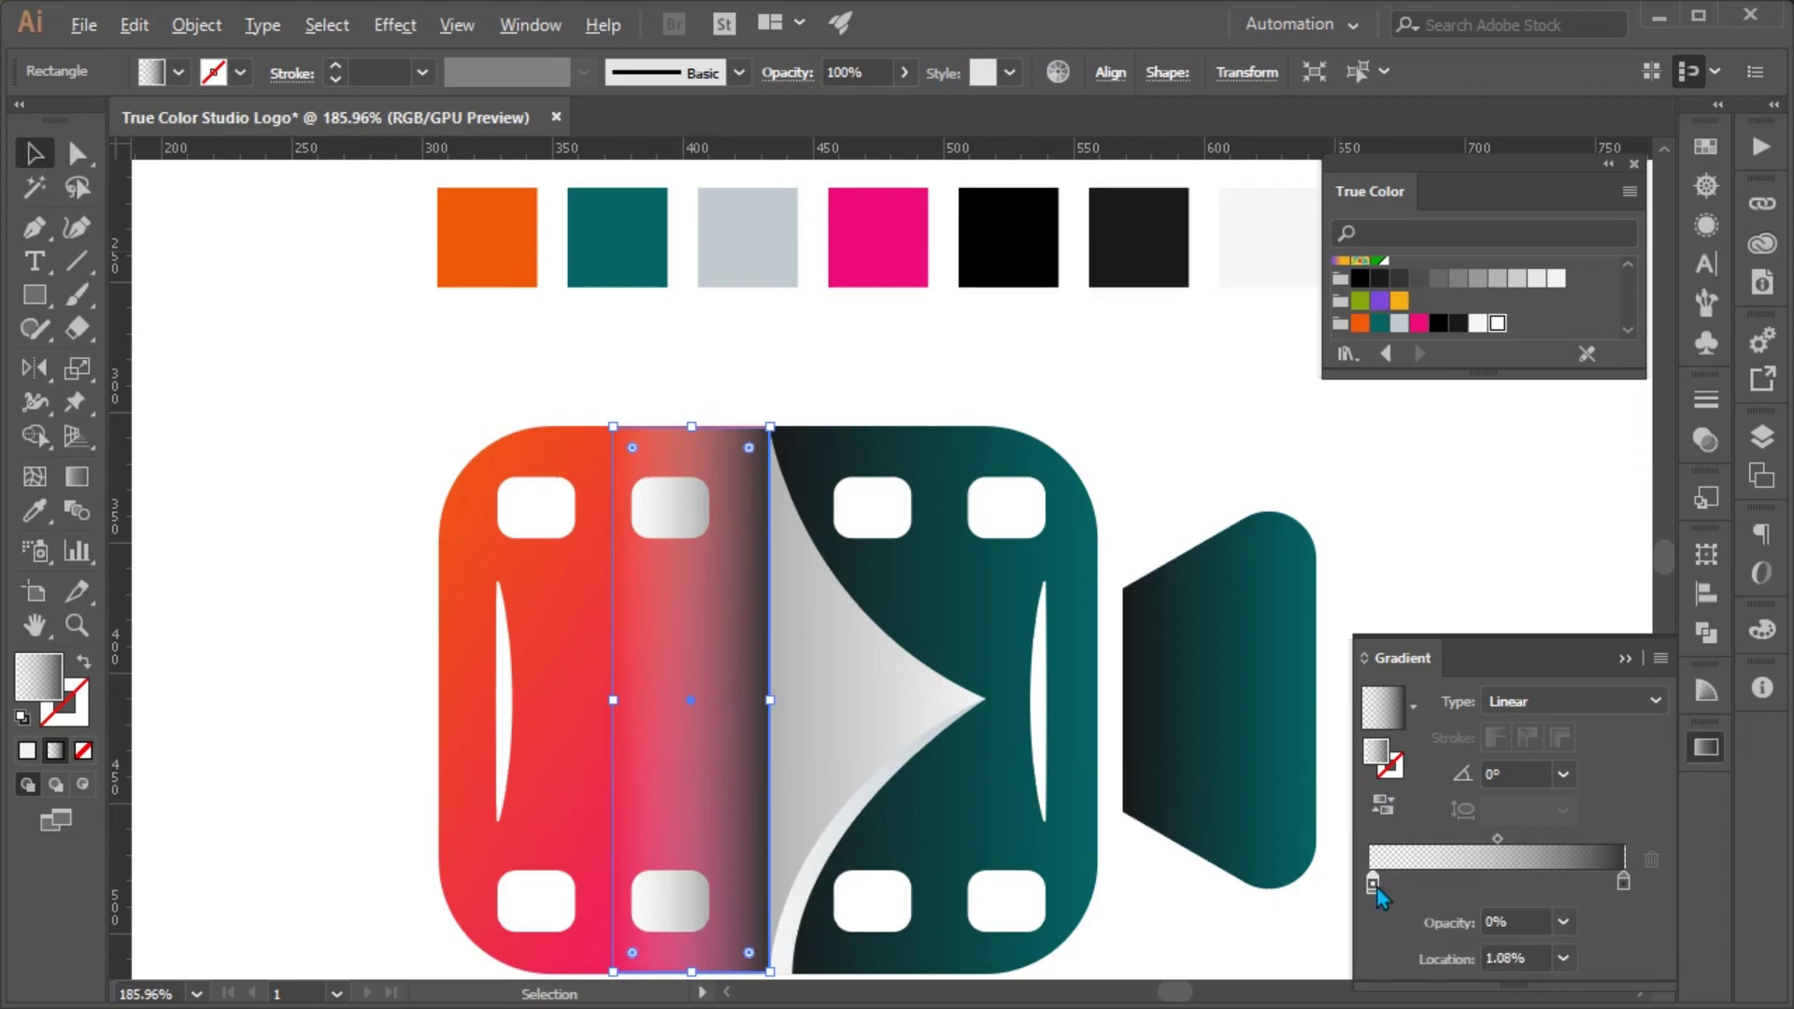
double_click(1623, 882)
left_click(903, 72)
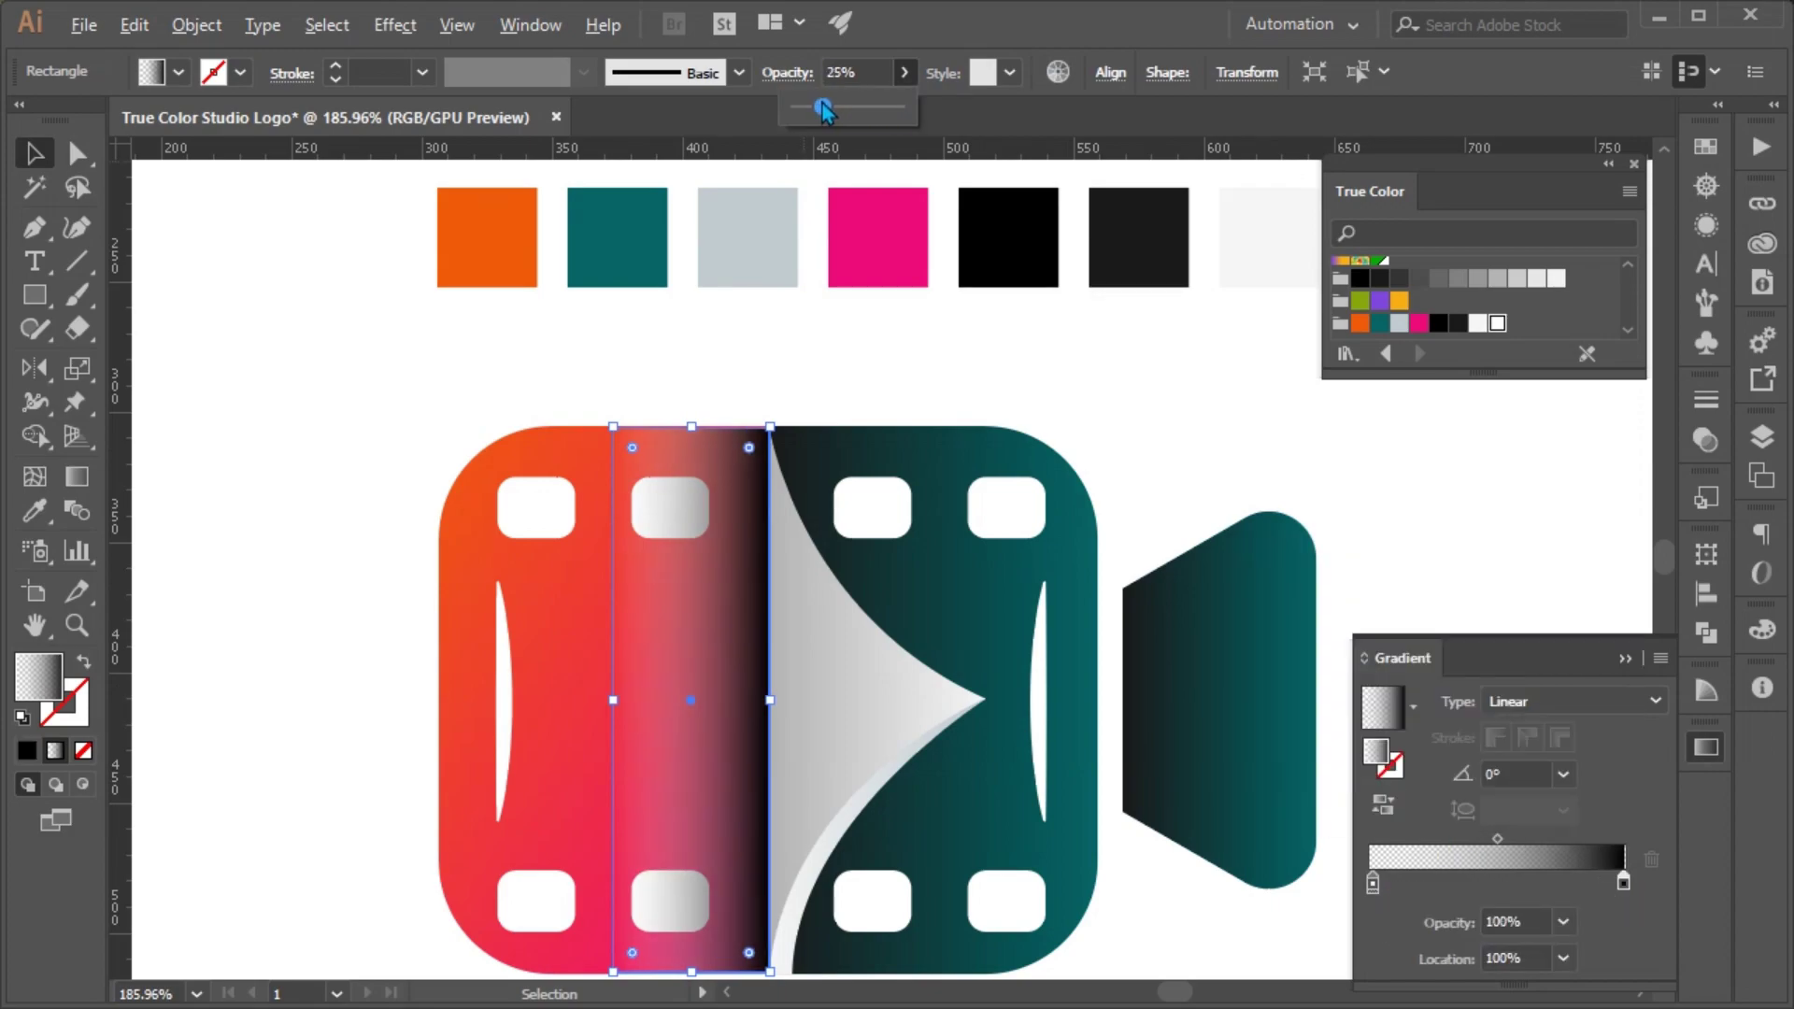
left_click_drag(824, 111, 824, 111)
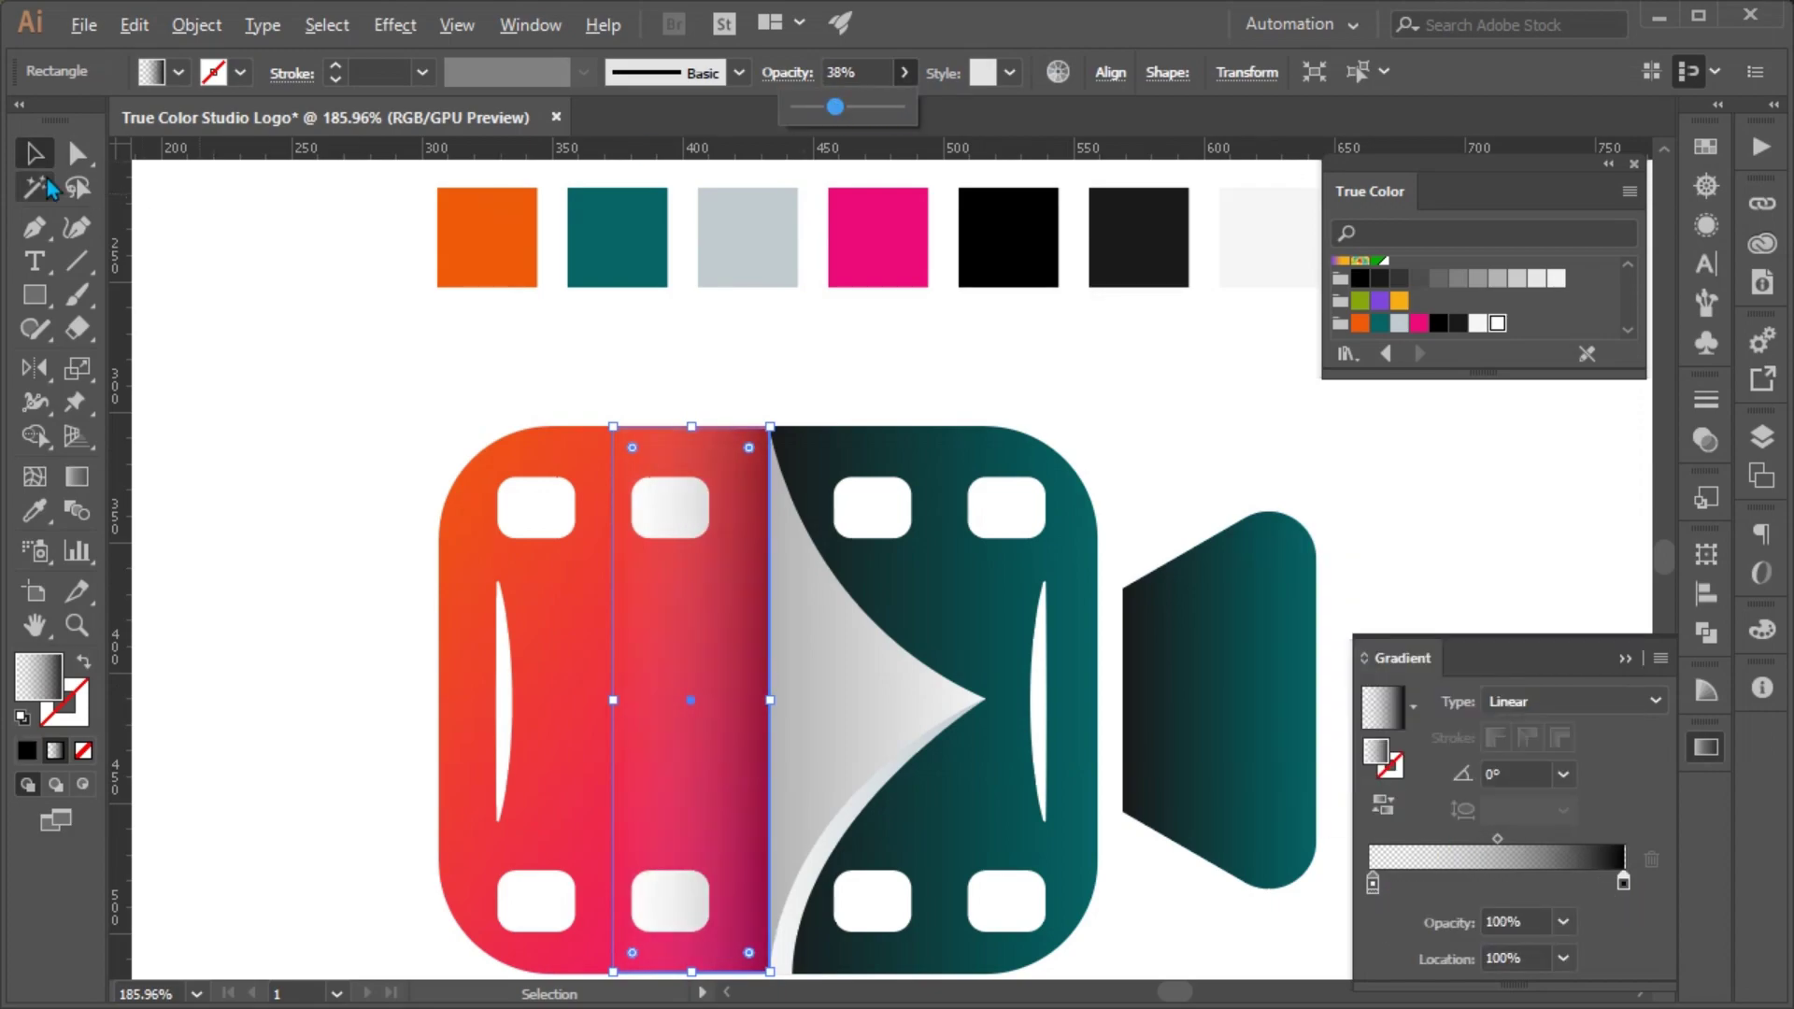
left_click(279, 291)
scroll(310, 529, "down", 2)
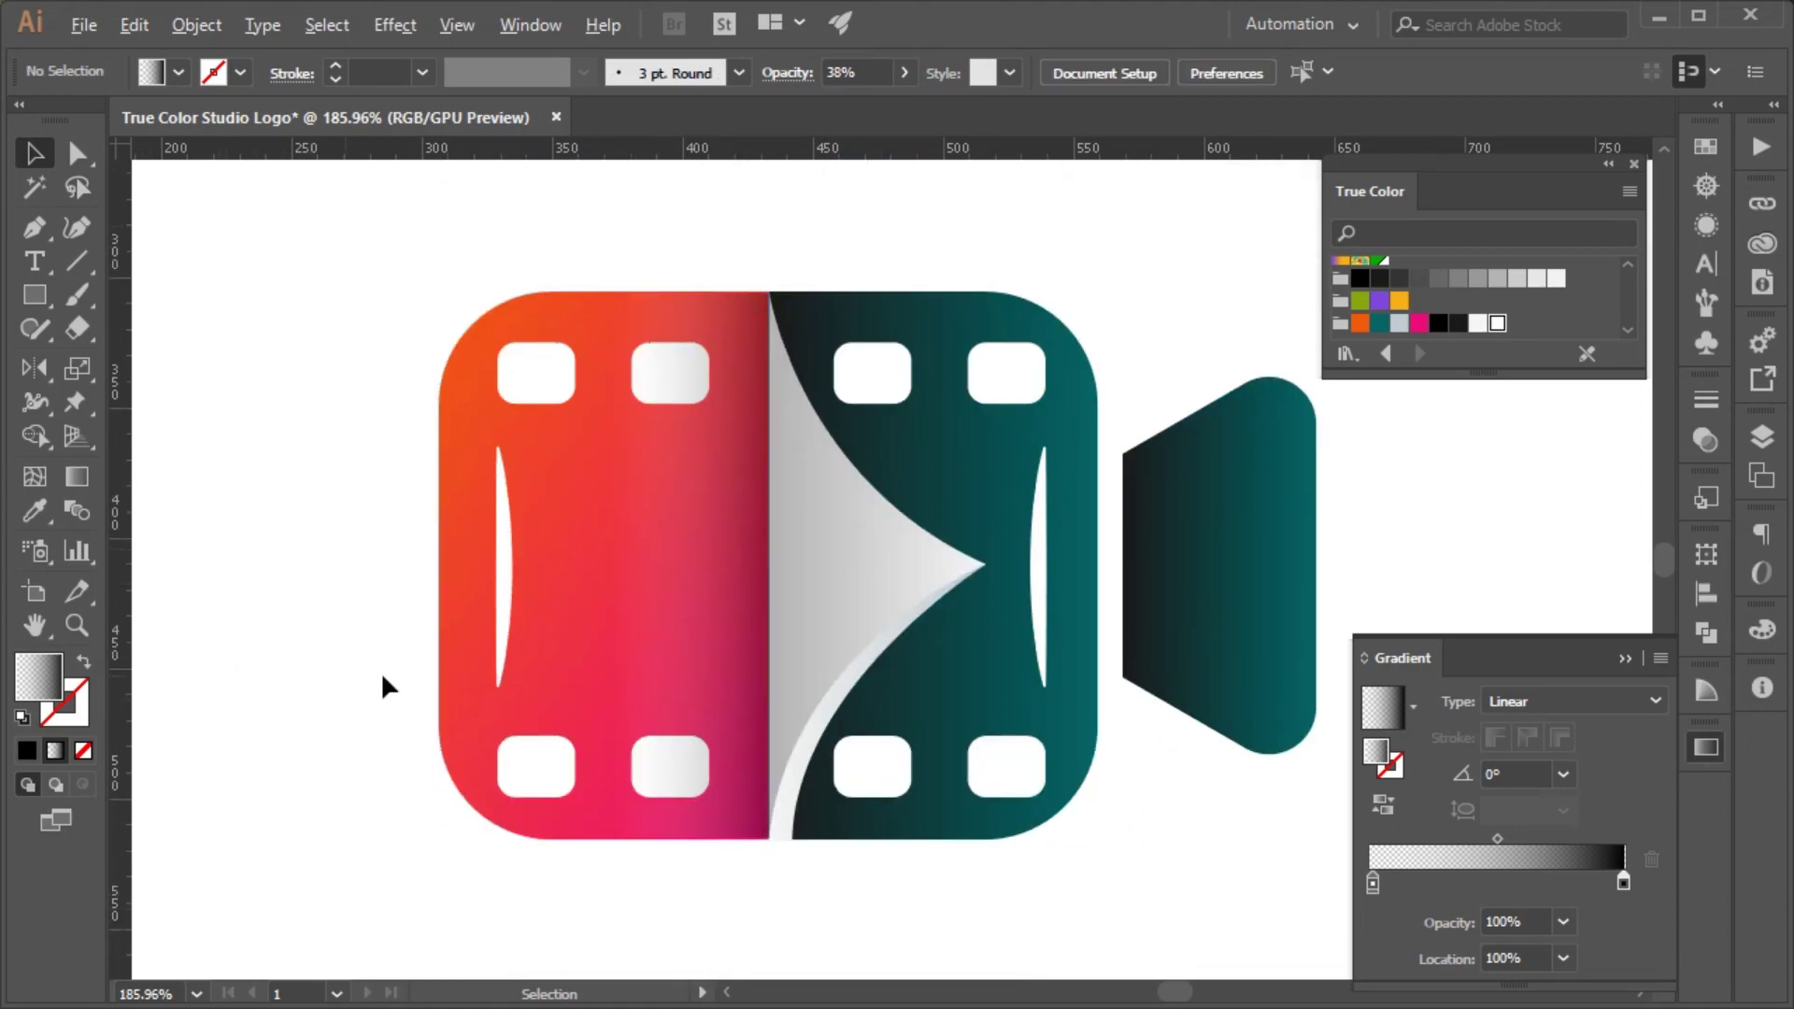
Step: Set the shadow strip's blending mode to Multiply
left_click(716, 587)
scroll(716, 211, "up", 1)
left_click(1610, 168)
left_click(1706, 439)
left_click(1422, 430)
left_click(1421, 525)
key("ctrl+shift+a")
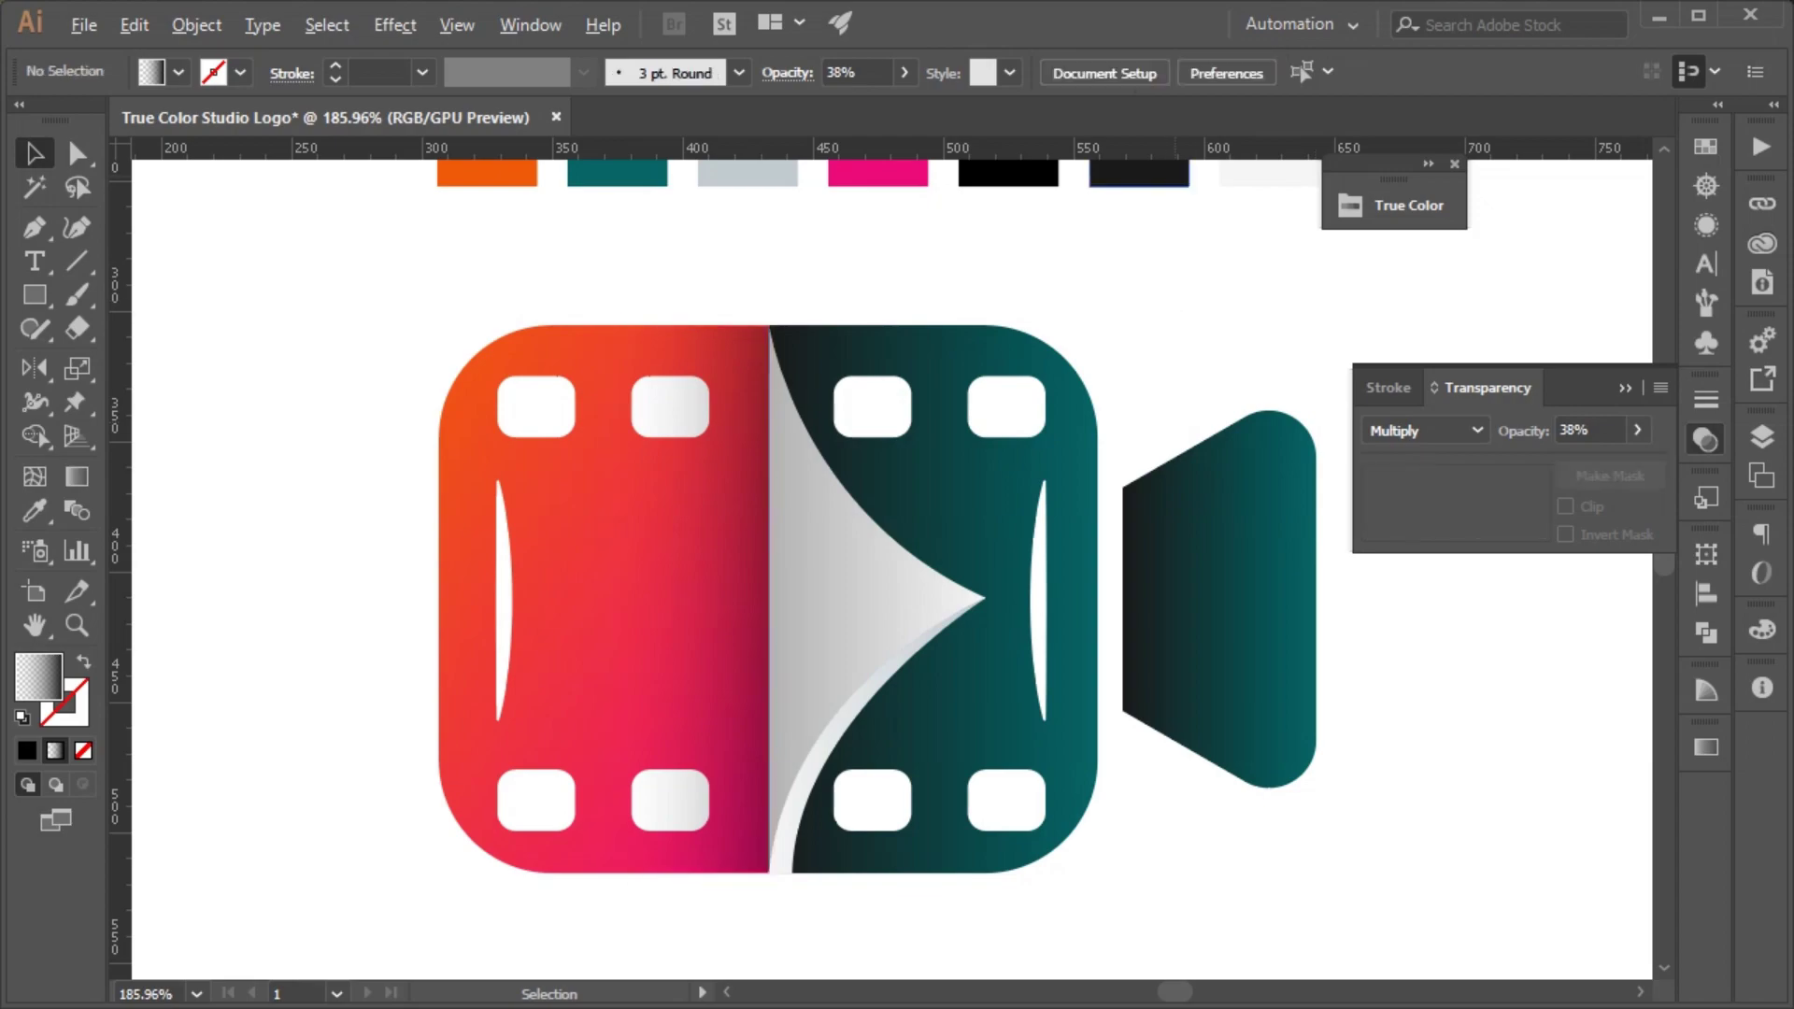
left_click(724, 553)
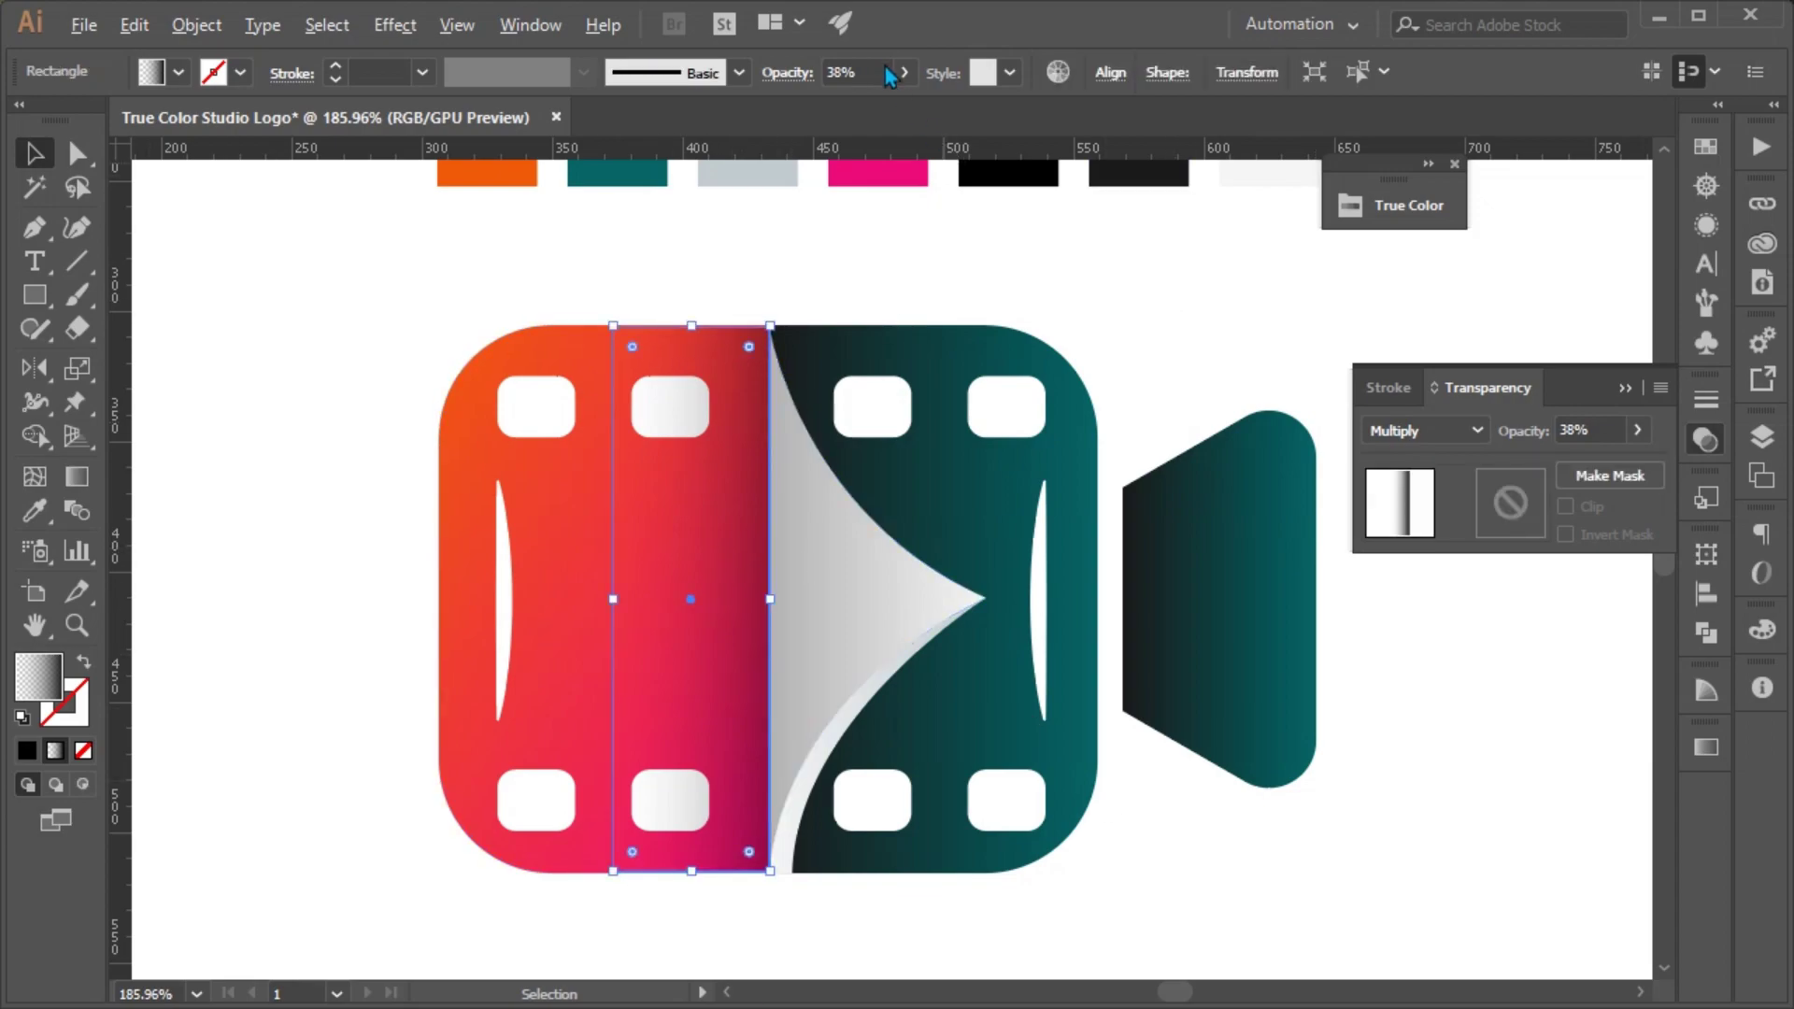
key("ctrl+shift+a")
right_click(929, 546)
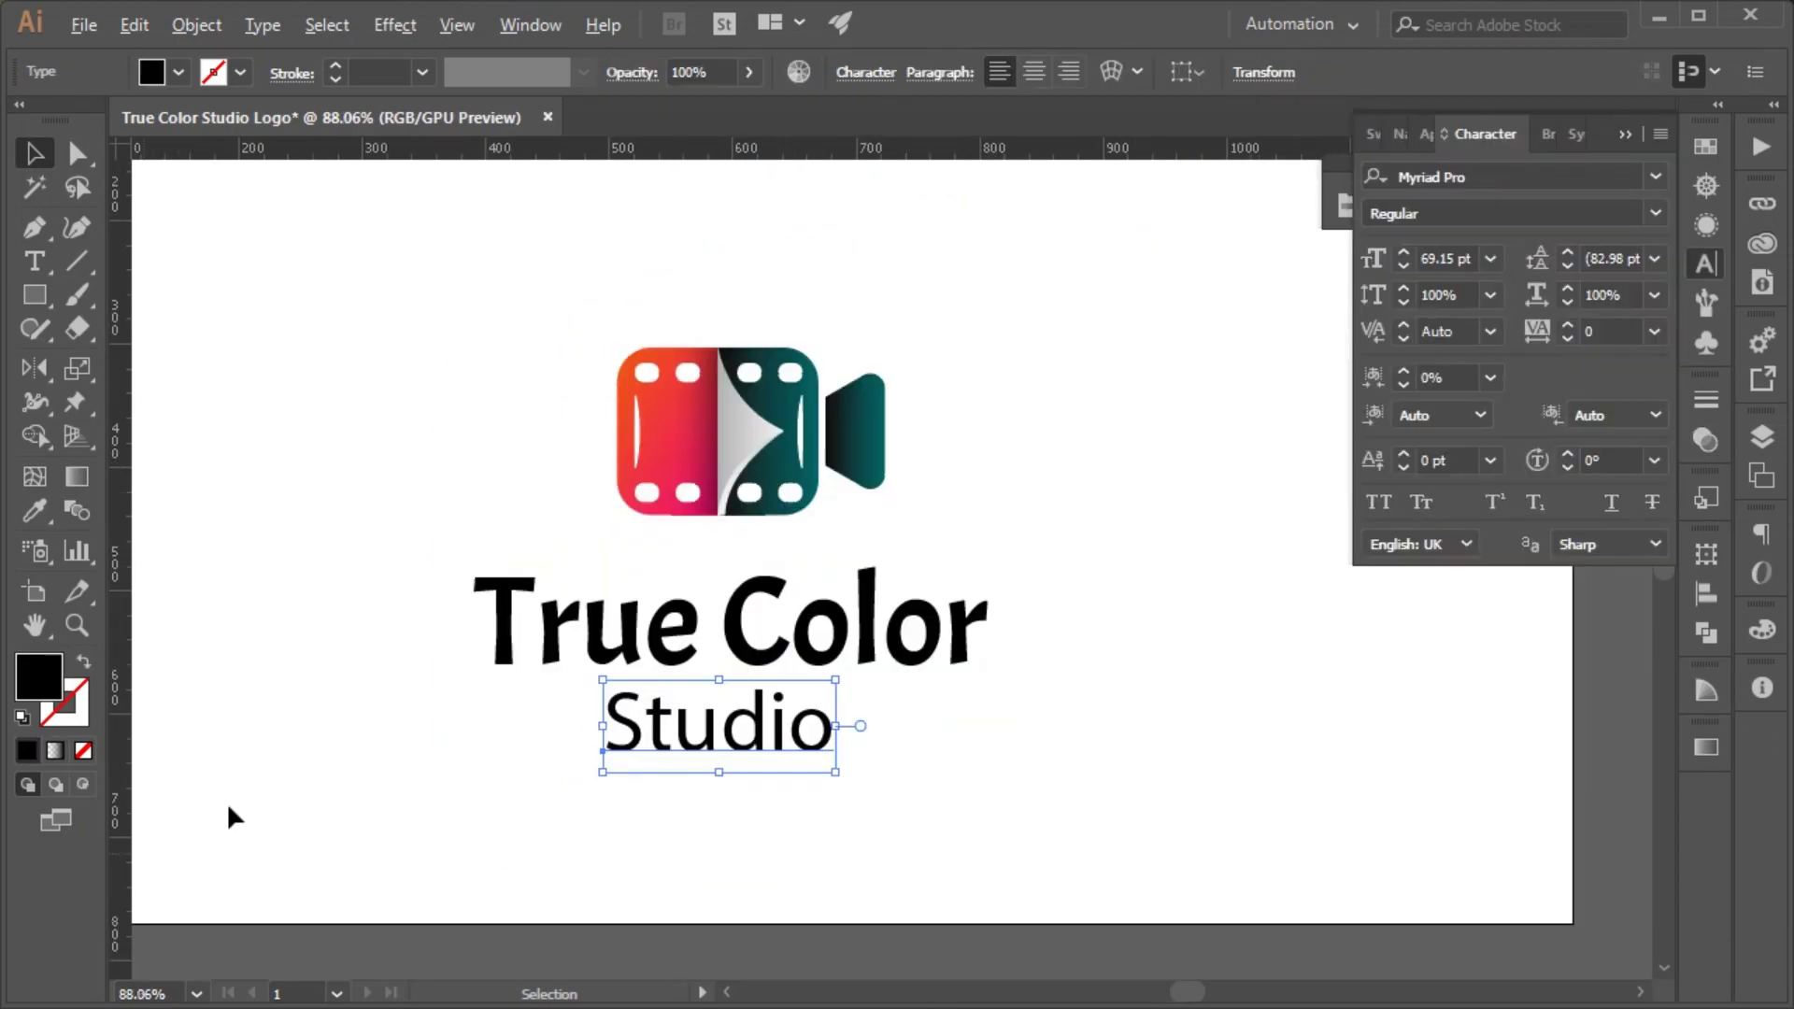
Step: Change the font of the "True Color" text to Roboto
left_click(729, 616)
key("ctrl+alt+shift+m")
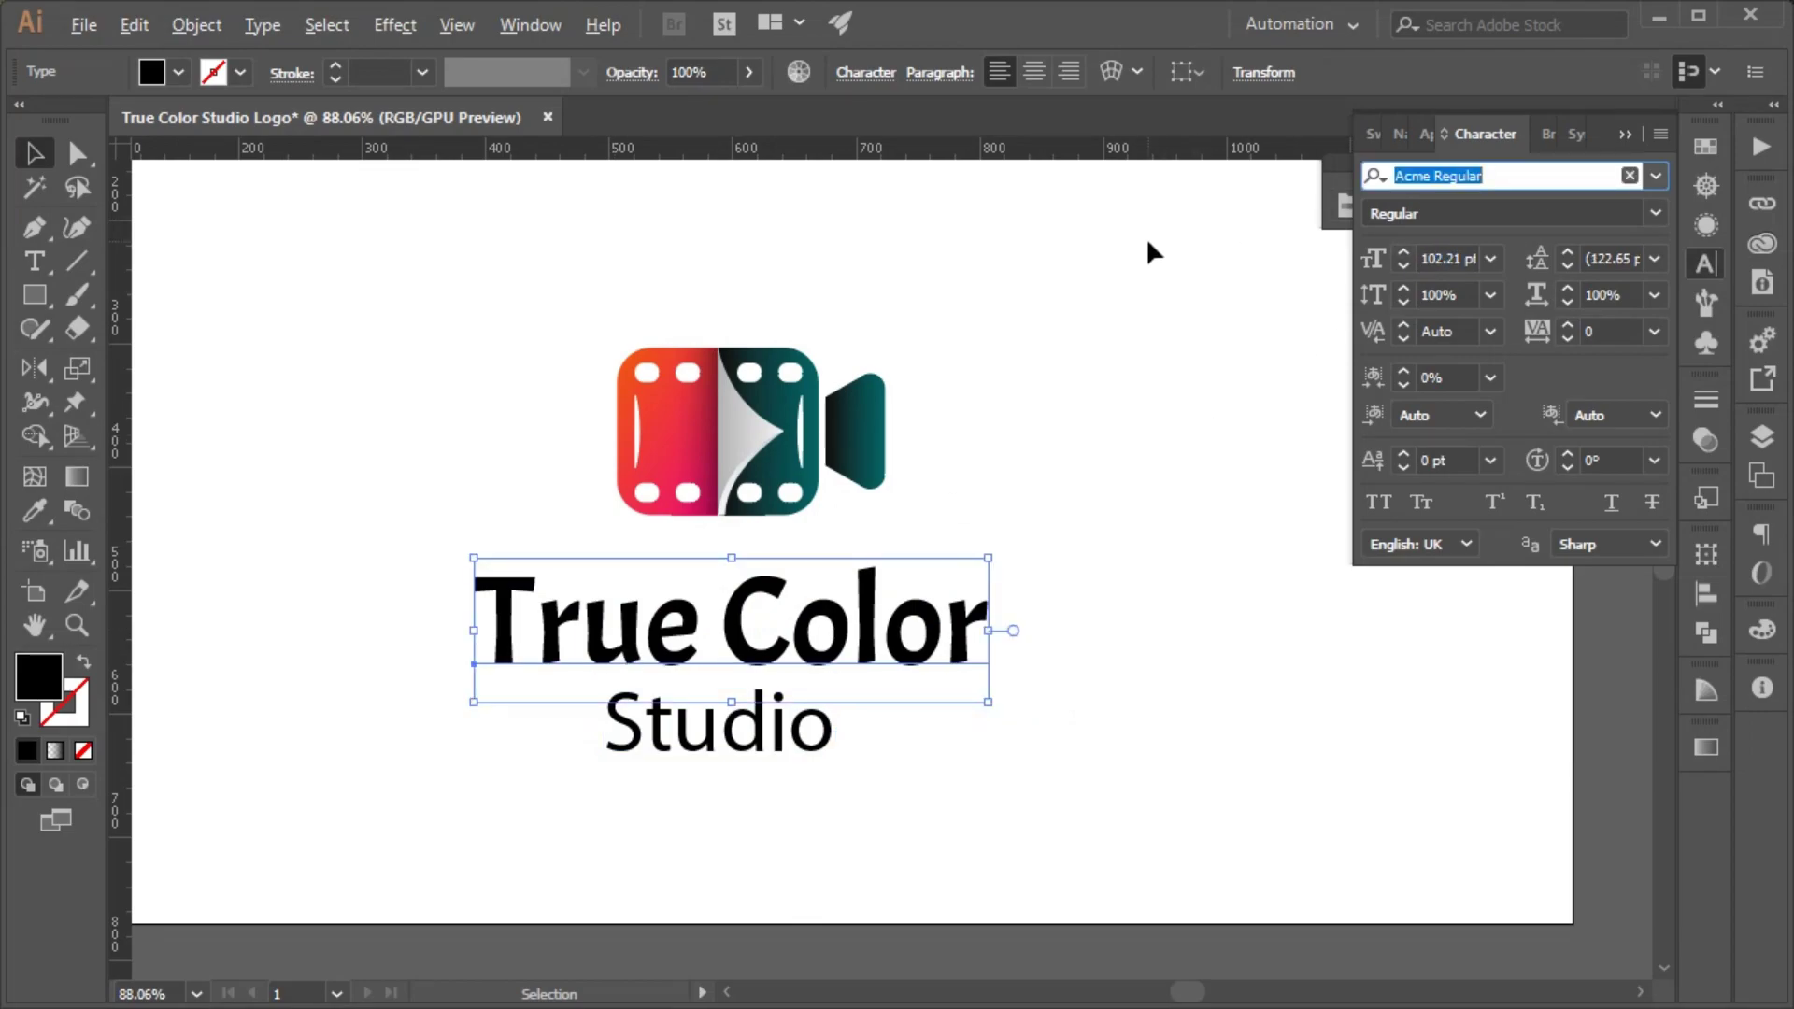
type("ro")
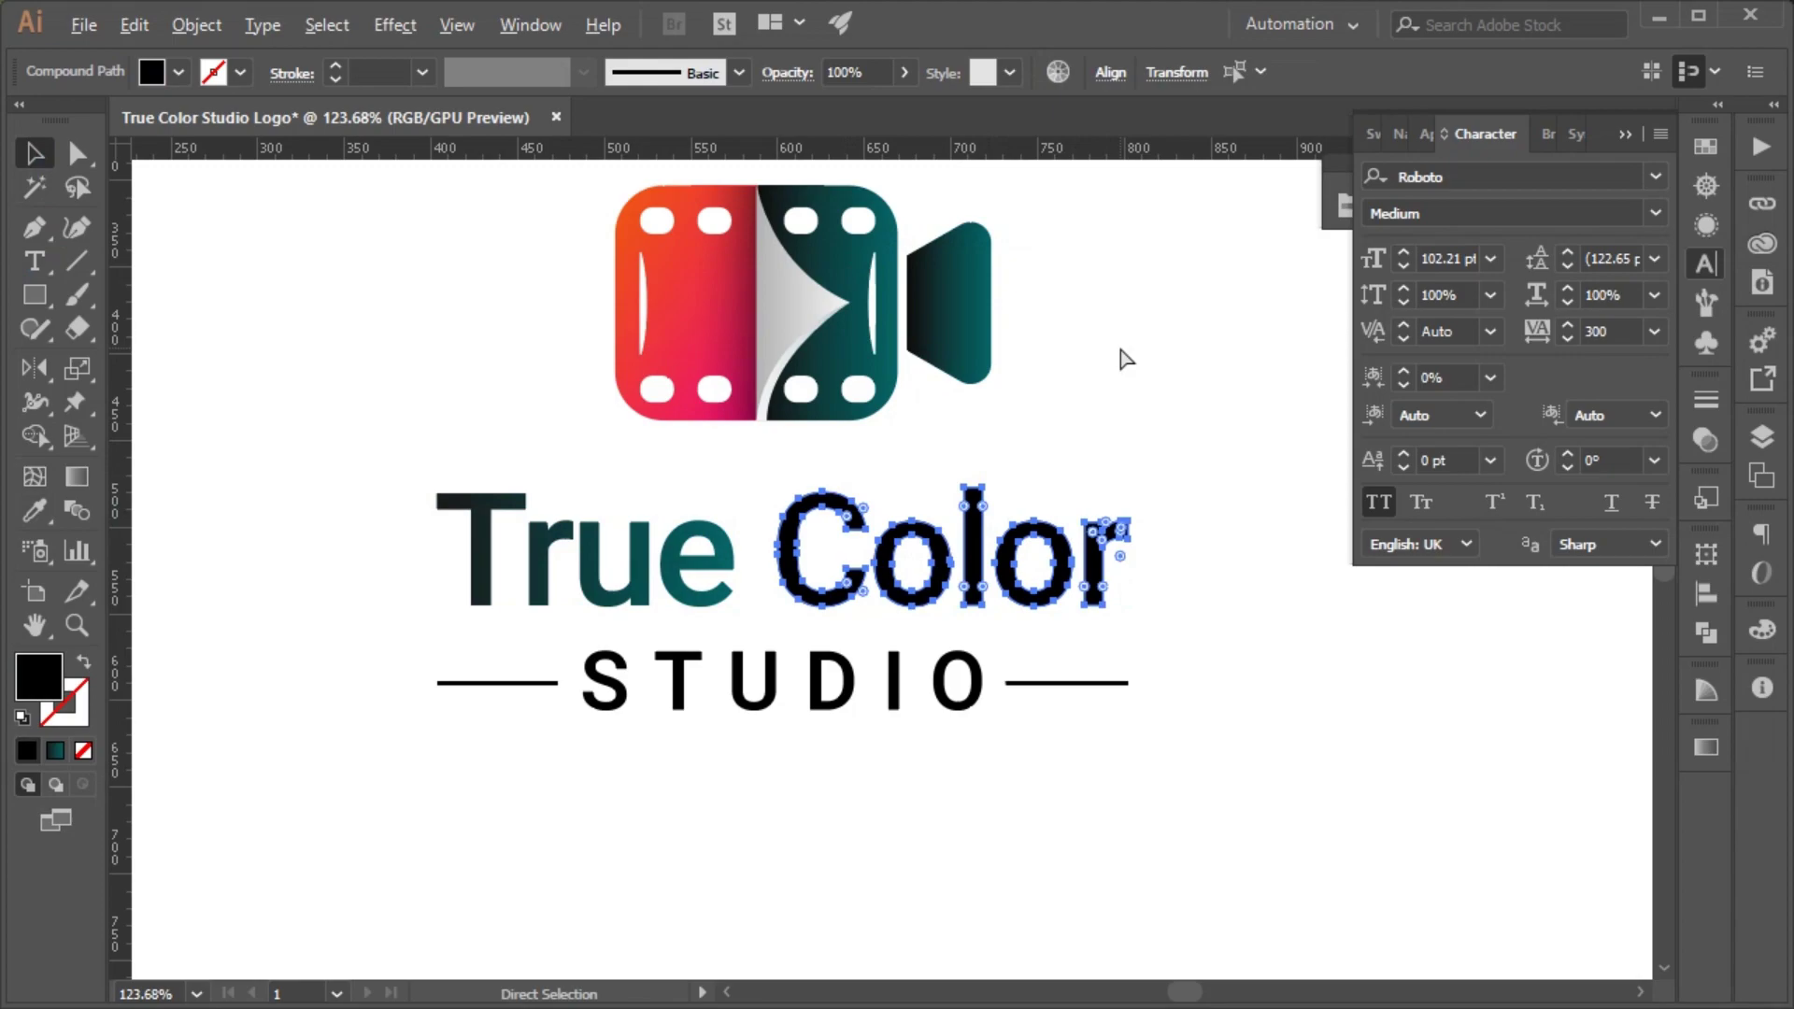
Step: Apply the orange-to-pink gradient of the body's left half to the word "Color" with the Eyedropper
left_click(35, 512)
left_click(689, 254)
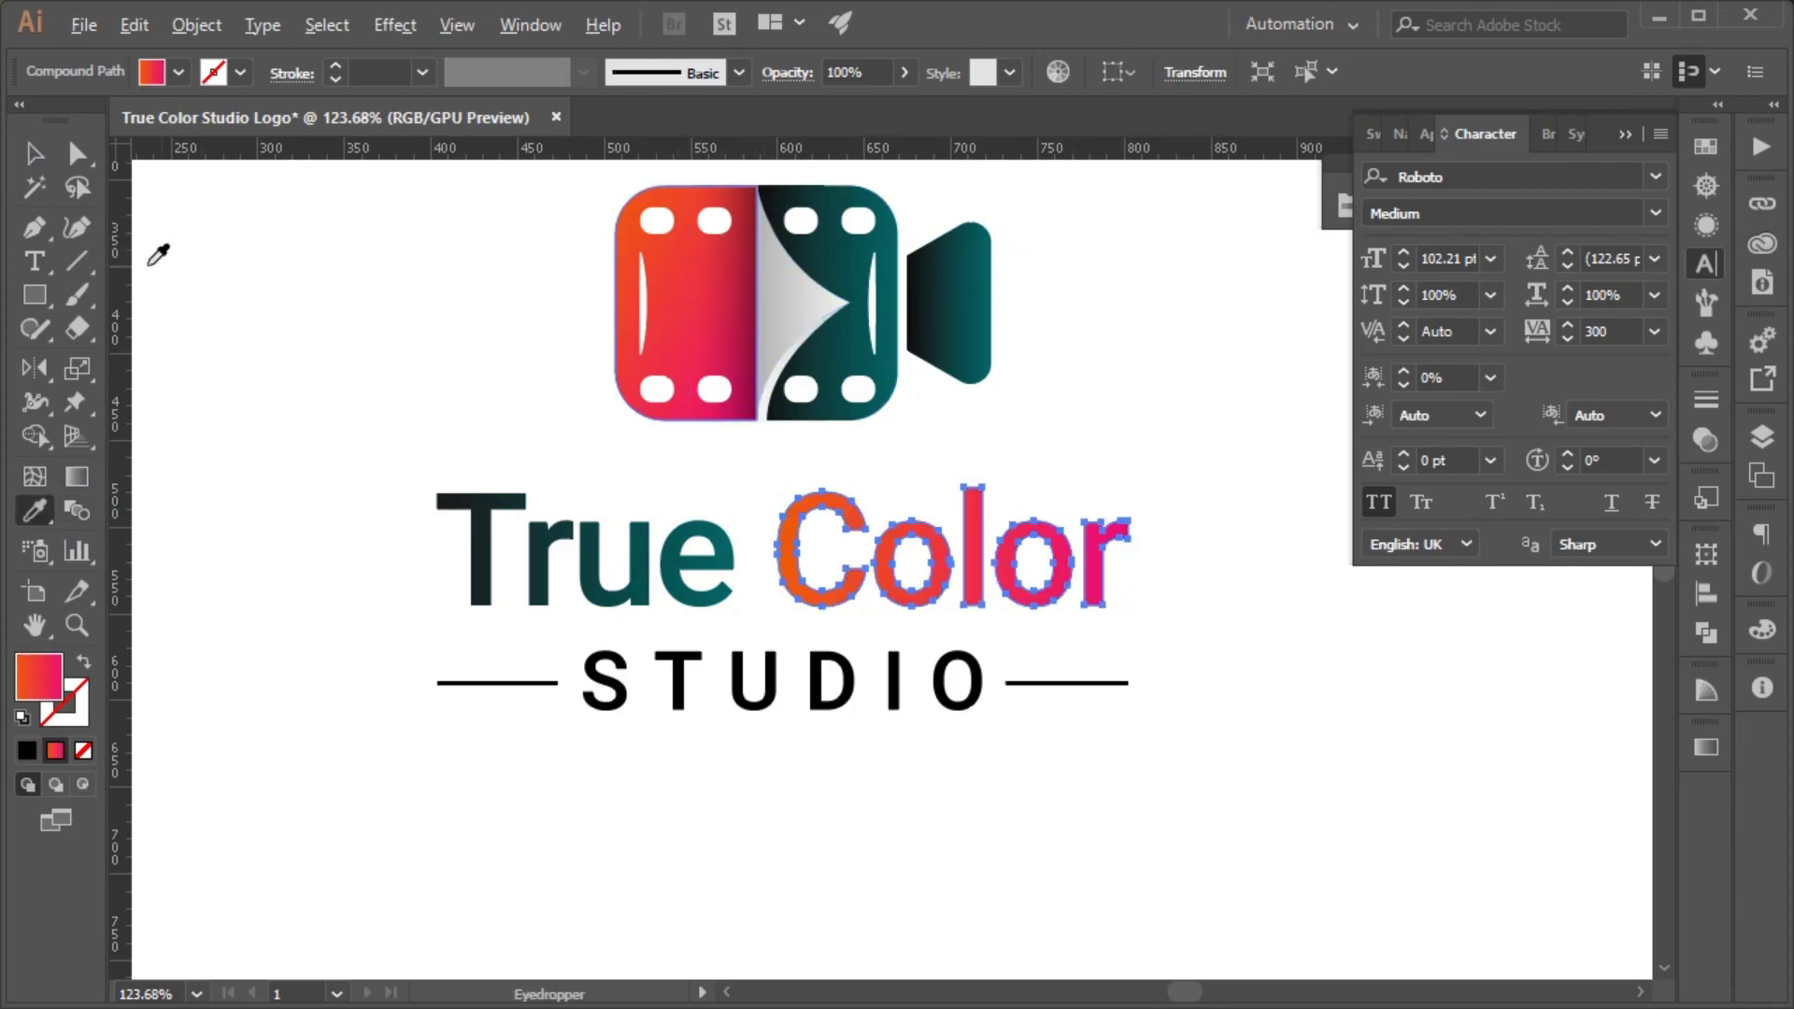
left_click(33, 152)
Step: Select the "True Color" lettering together with the STUDIO line and scale them down slightly
left_click(440, 684)
left_click_drag(343, 651, 1142, 834)
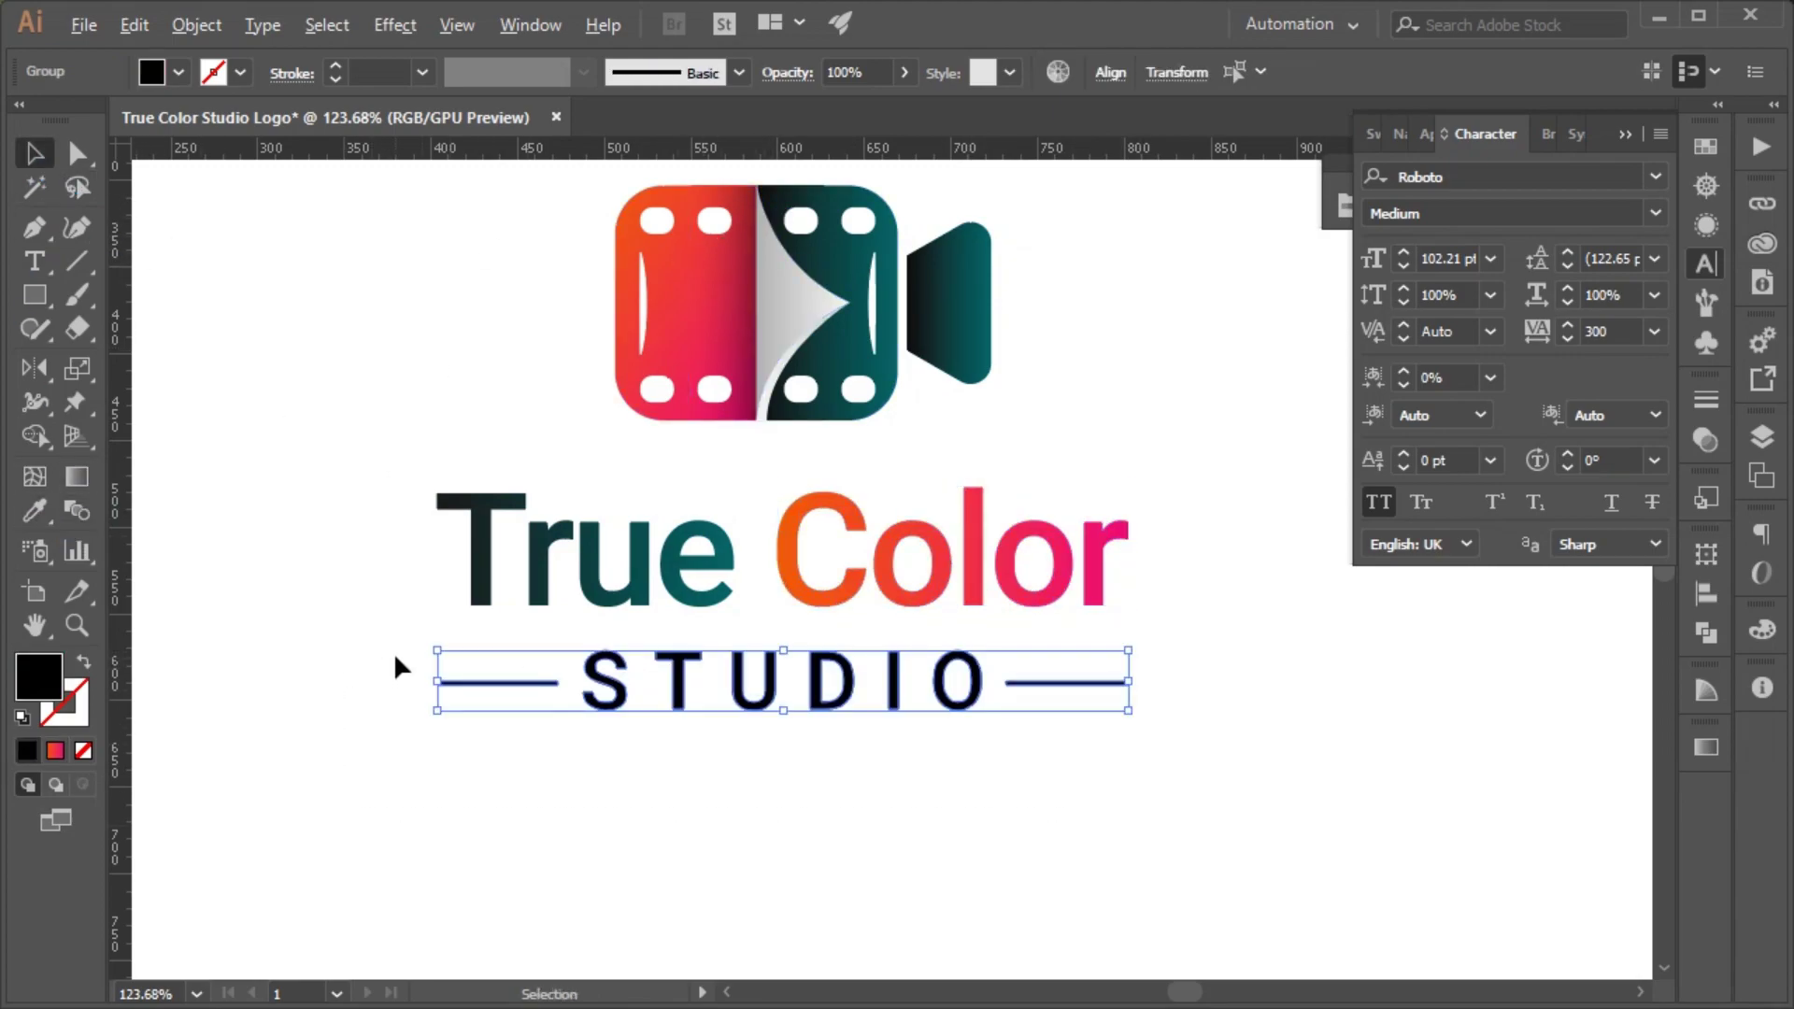
left_click_drag(325, 486, 1058, 867)
left_click(794, 609, "ctrl")
left_click(794, 609)
left_click_drag(1130, 486, 1108, 493)
left_click(1261, 393)
Step: Collapse the character settings, close the True Color swatch library and review the finished logo on the artboard
left_click(1626, 135)
key("z")
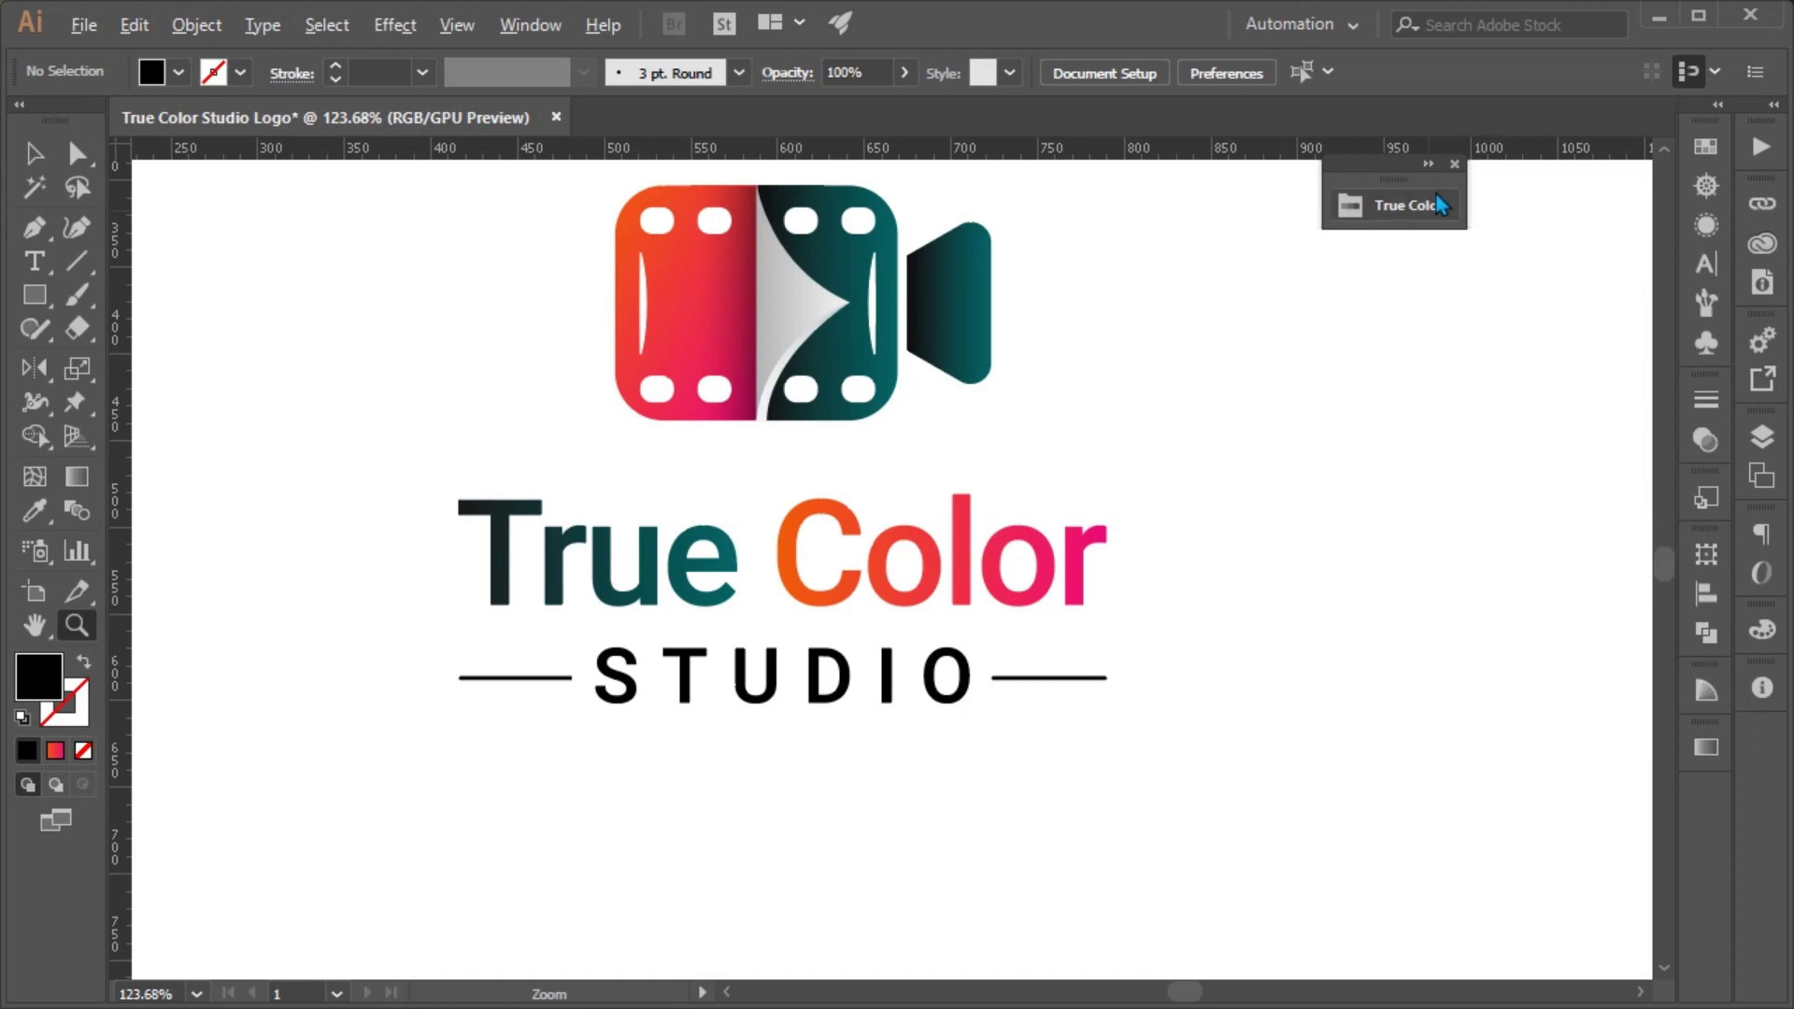
left_click(1429, 166)
left_click(1632, 167)
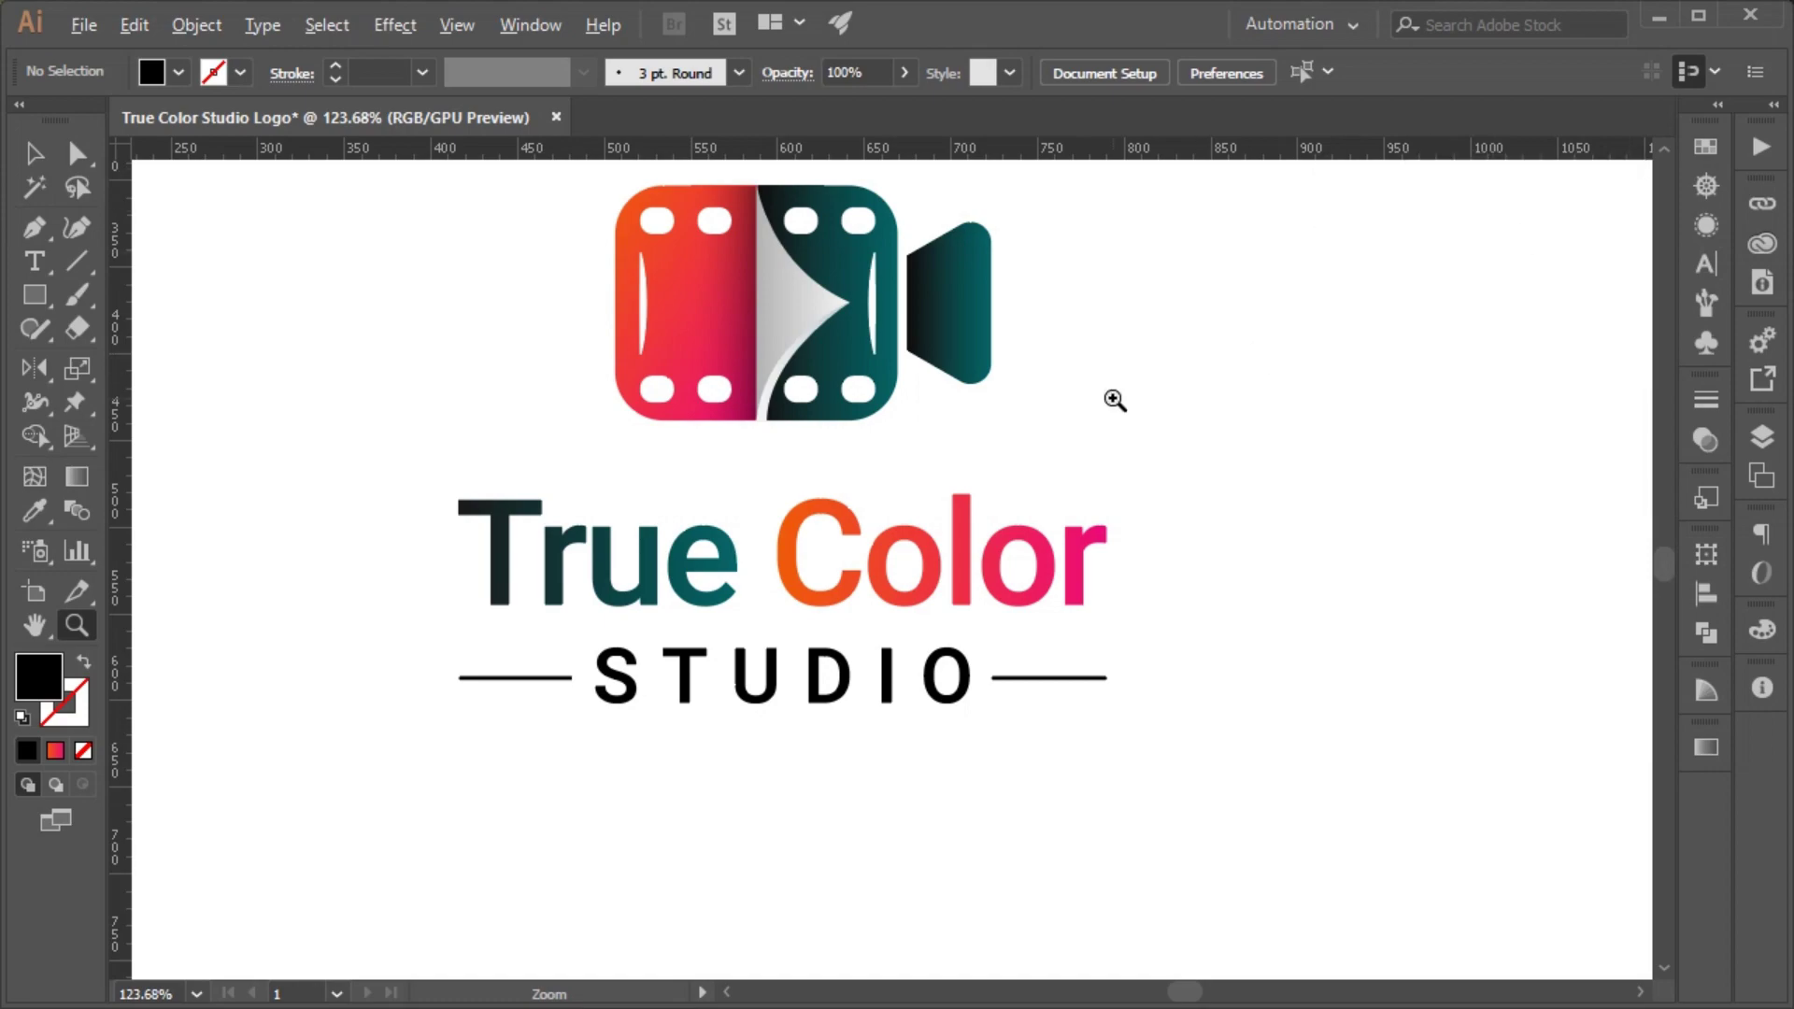
key("ctrl+minus")
key("ctrl+minus")
scroll(1015, 629, "down", 2)
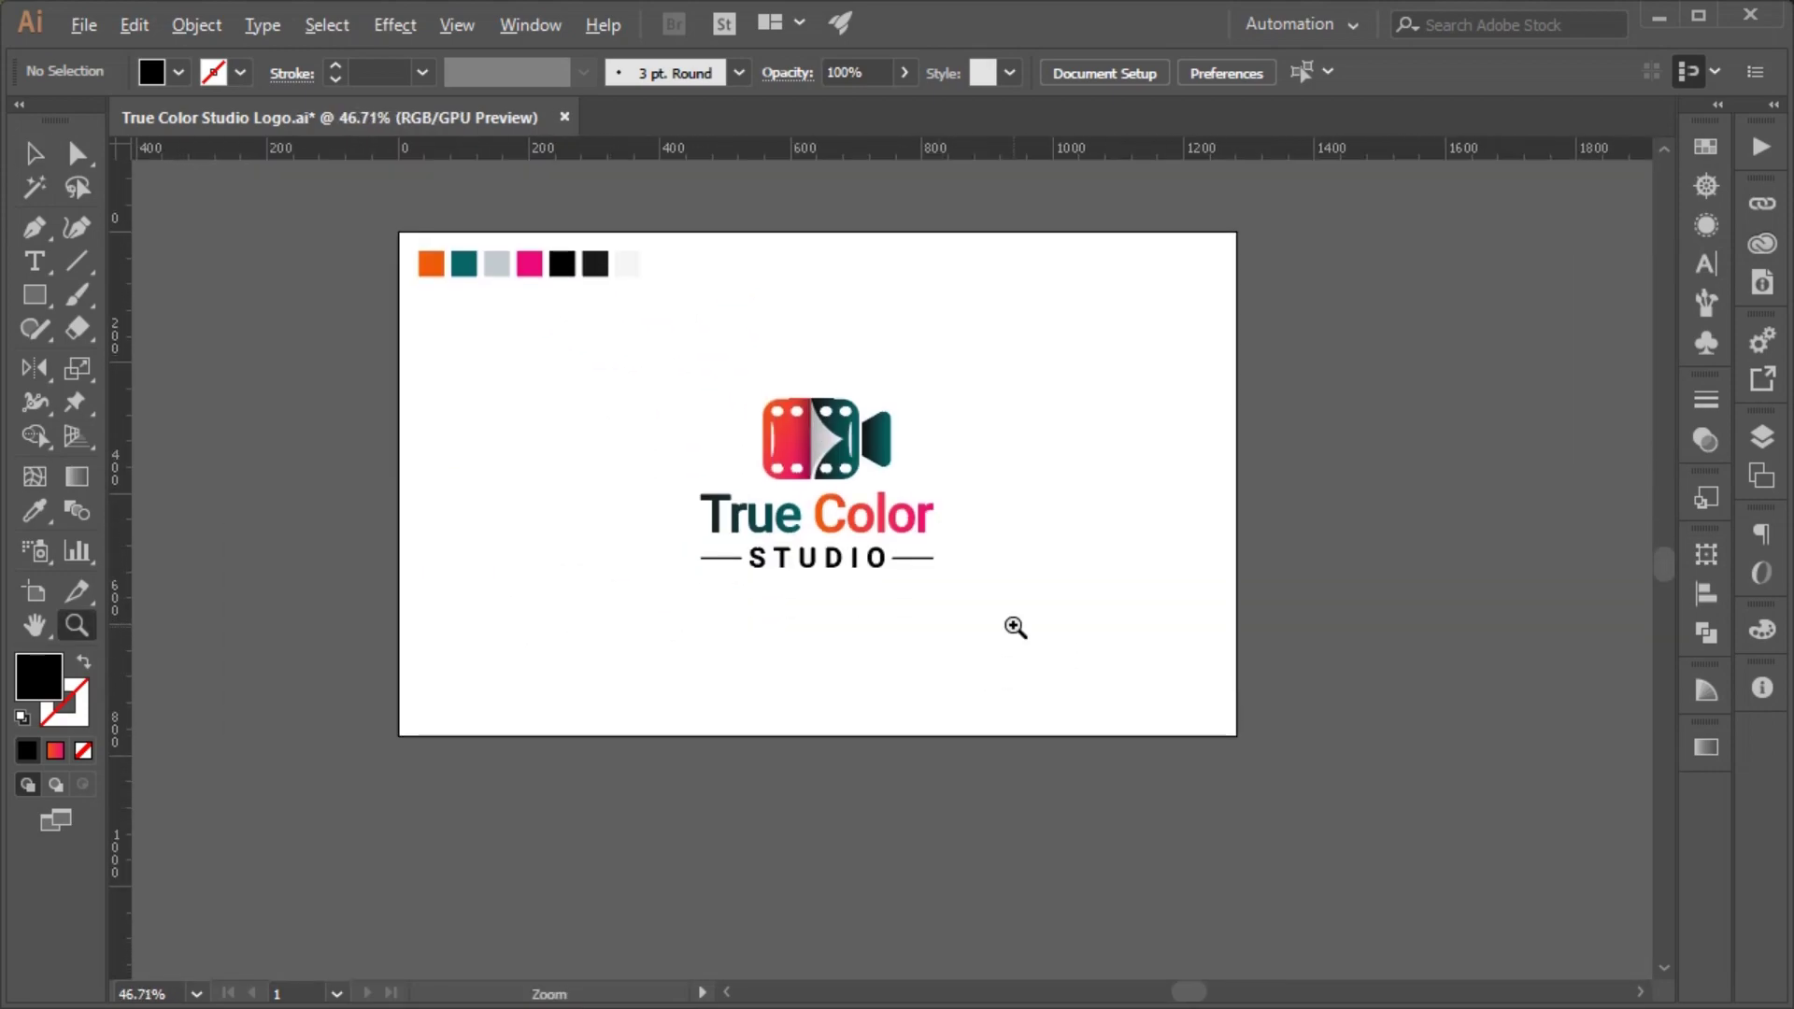
left_click_drag(829, 483, 1299, 761)
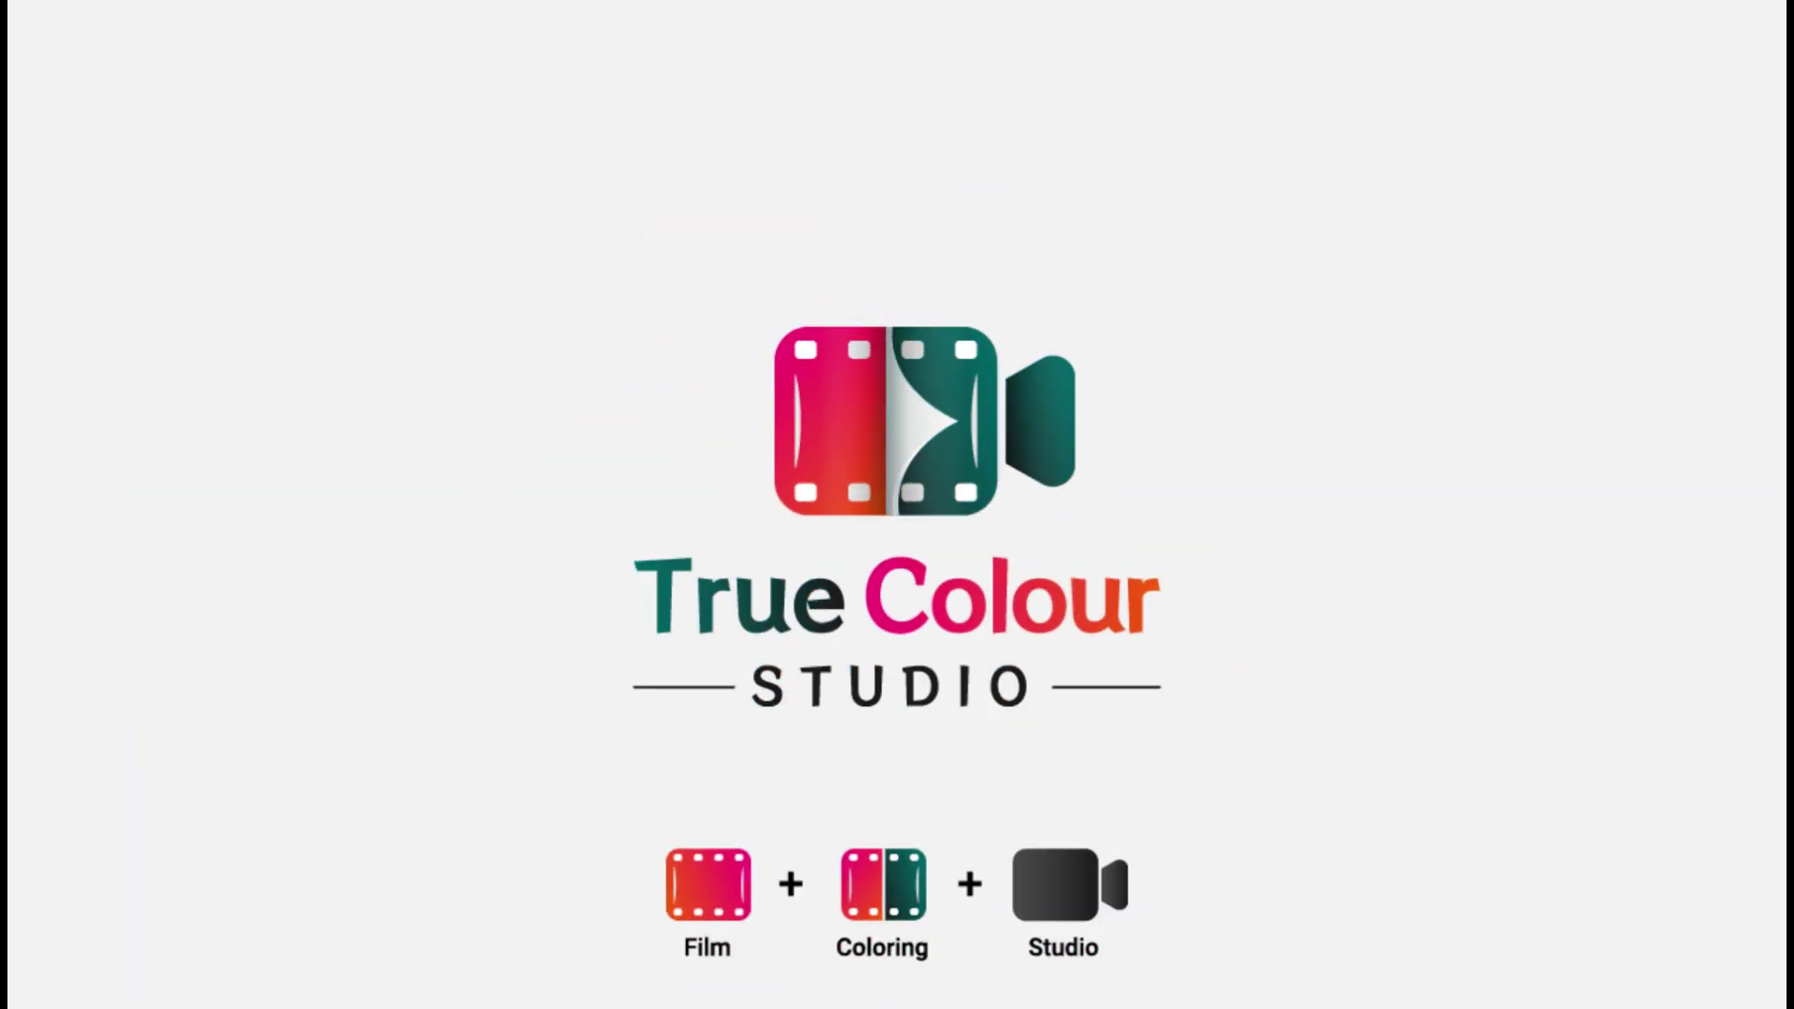